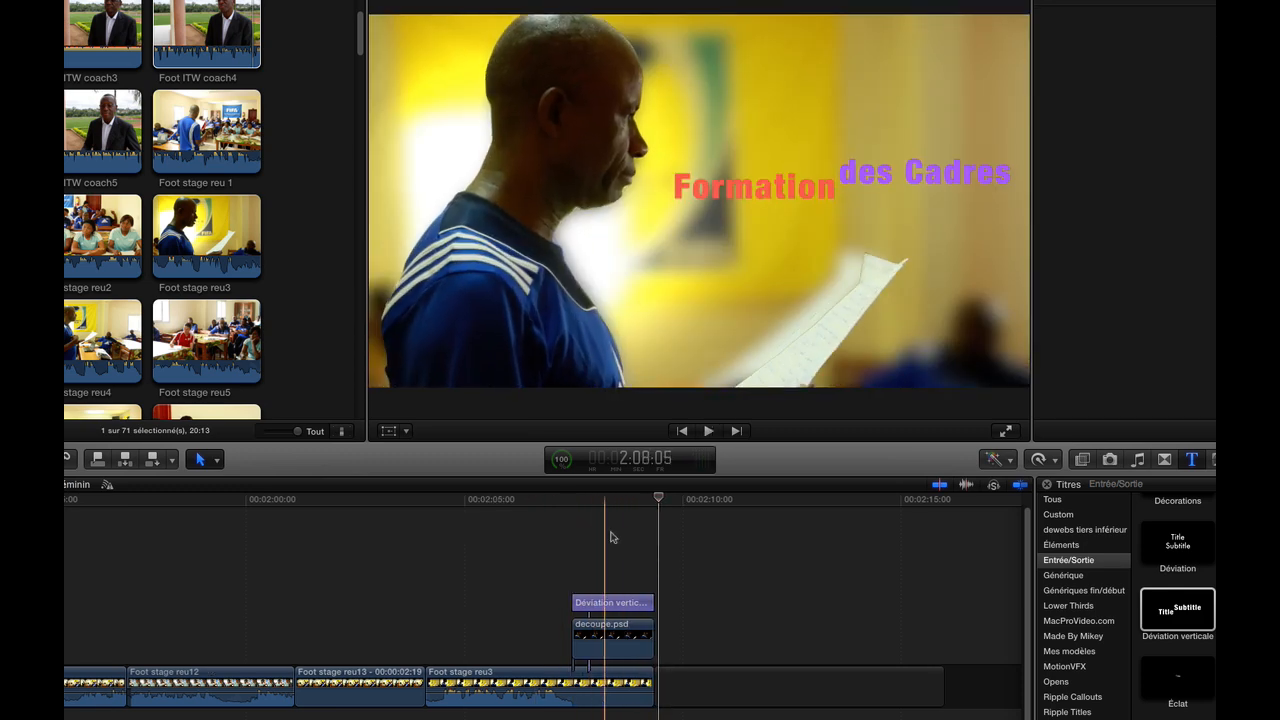
# Delete the Déviation verticale title, the decoupe.psd overlay and the Foot stage reu3 clip at the end of the timeline
pyautogui.hscroll(-1, 615, 543)
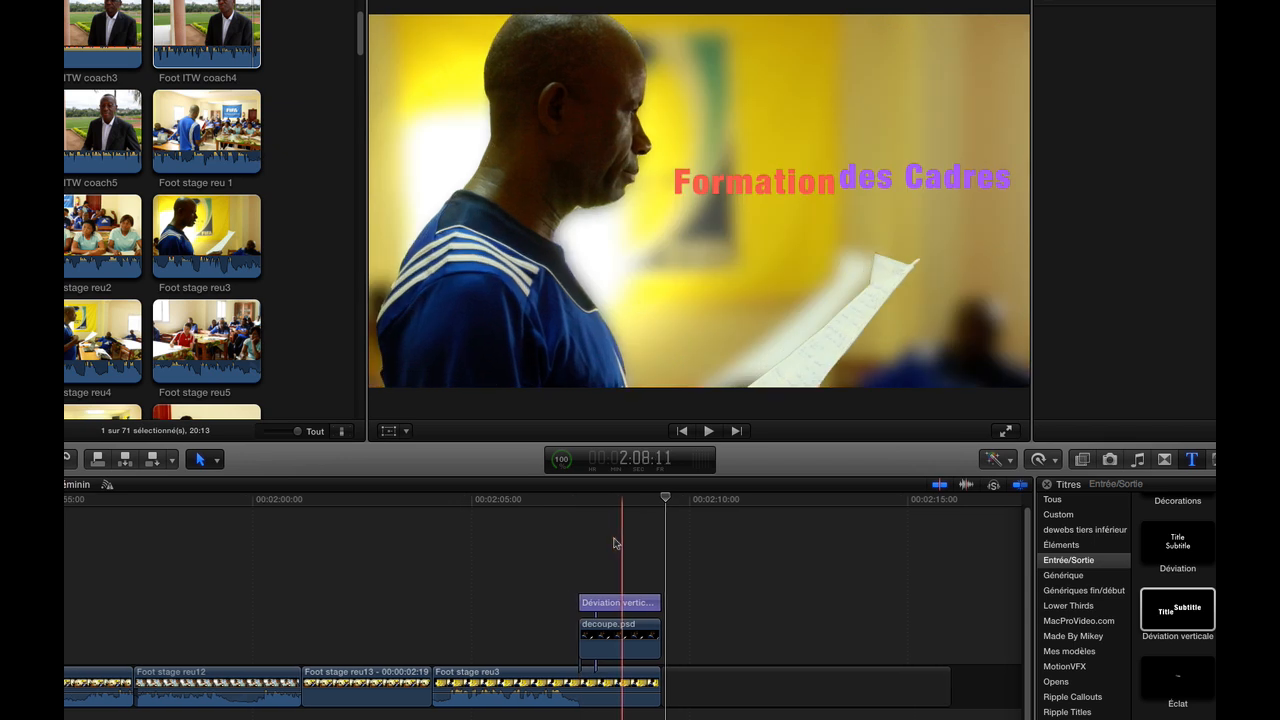
pyautogui.moveTo(586, 538); pyautogui.dragTo(661, 646)
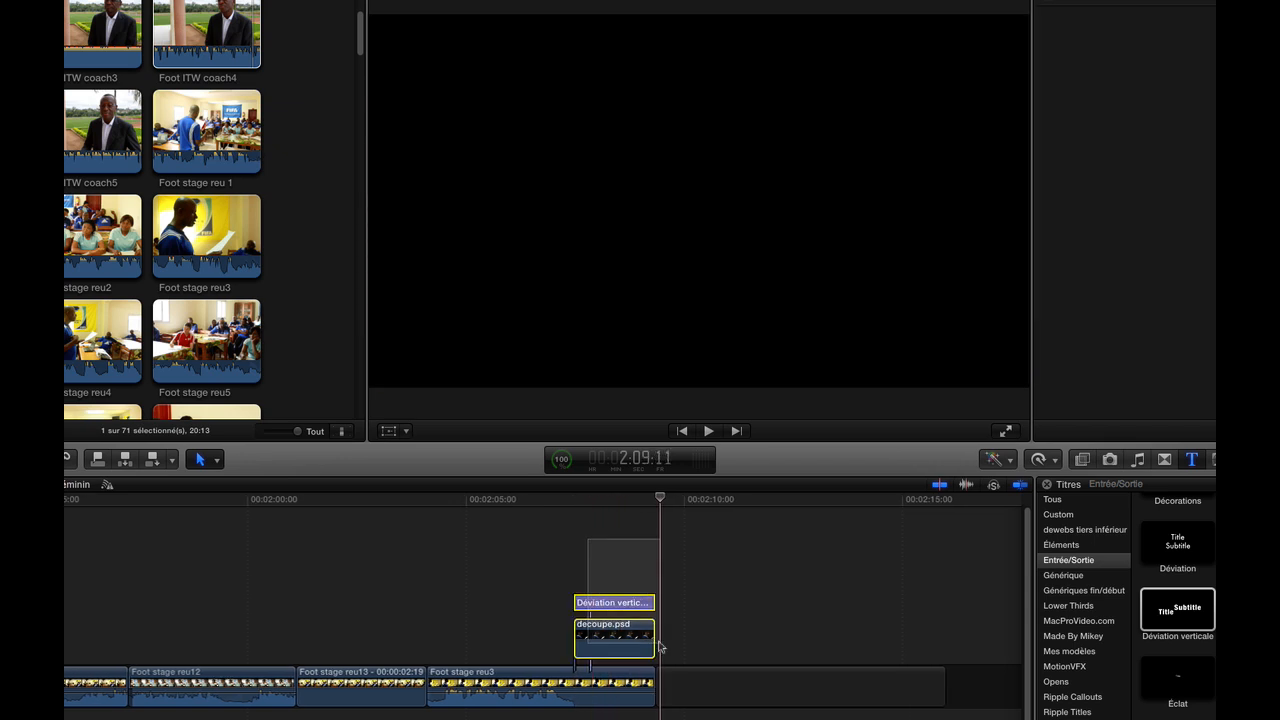
pyautogui.press('Delete')
pyautogui.click(599, 698)
pyautogui.press('Delete')
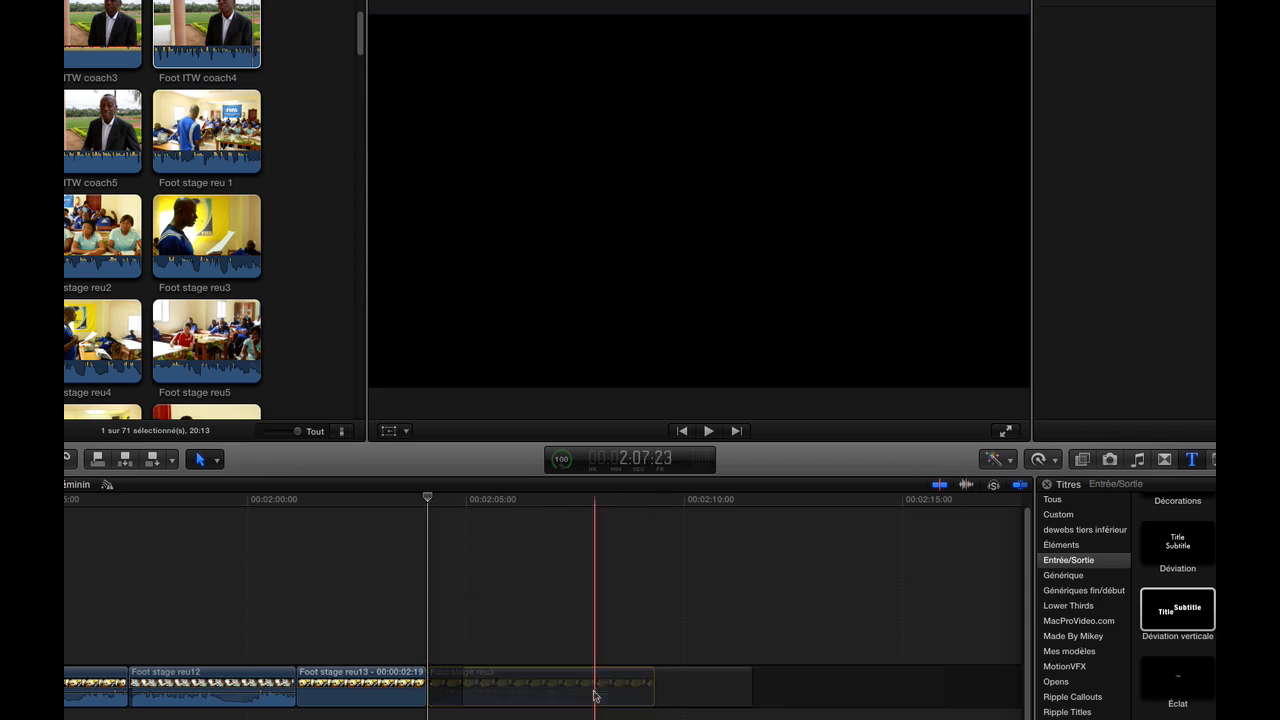
# Insert the marked range of Foot stage reu3 into the timeline directly after the Foot stage reu13 clip
pyautogui.click(184, 251)
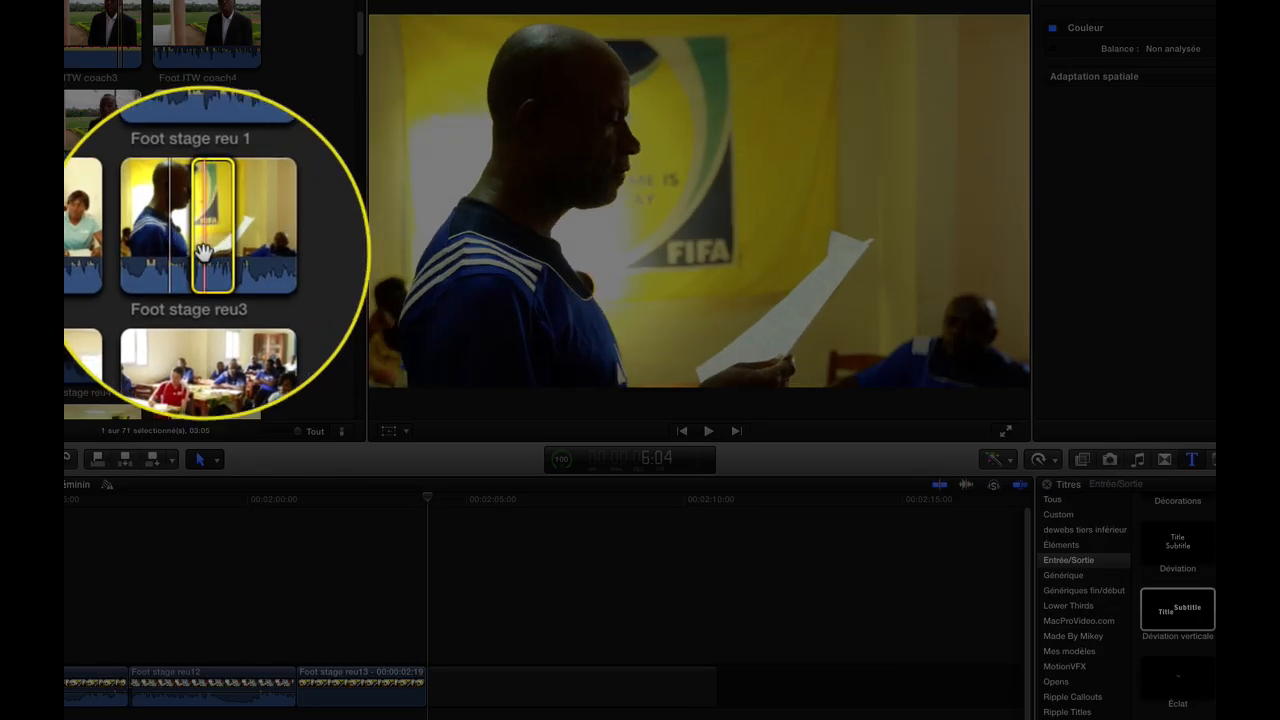
pyautogui.press('space')
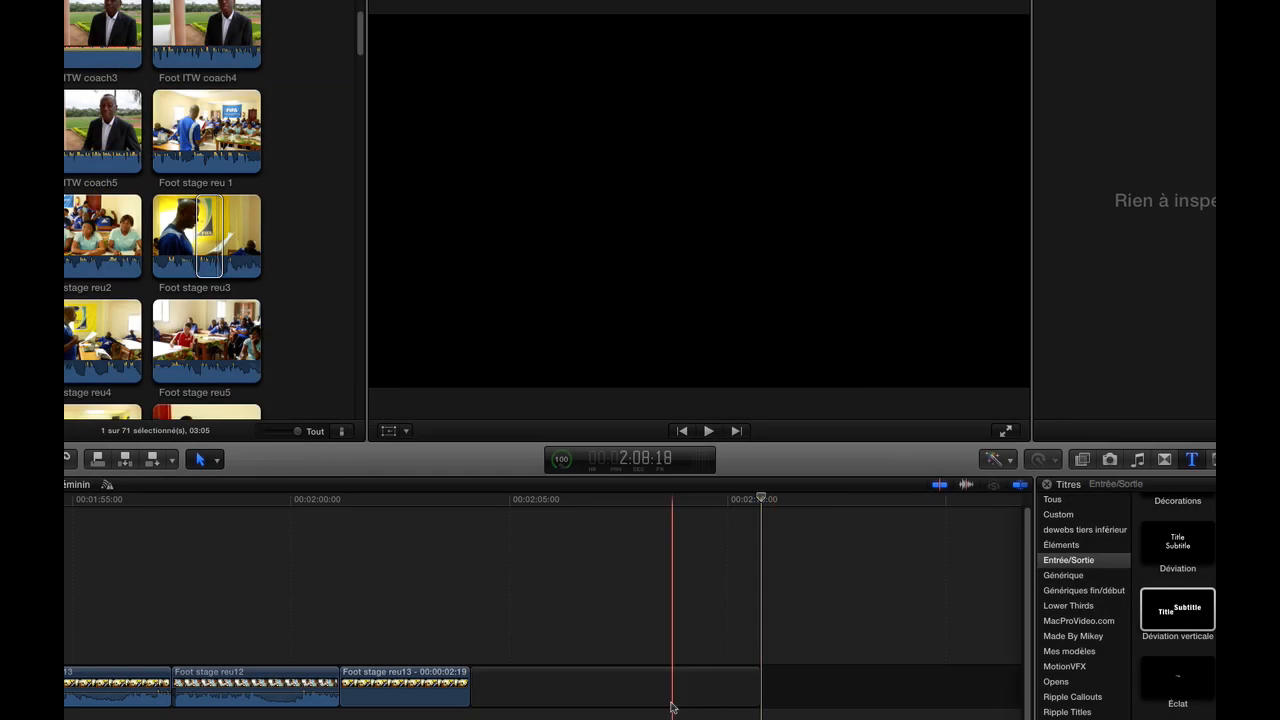
pyautogui.press('Up')
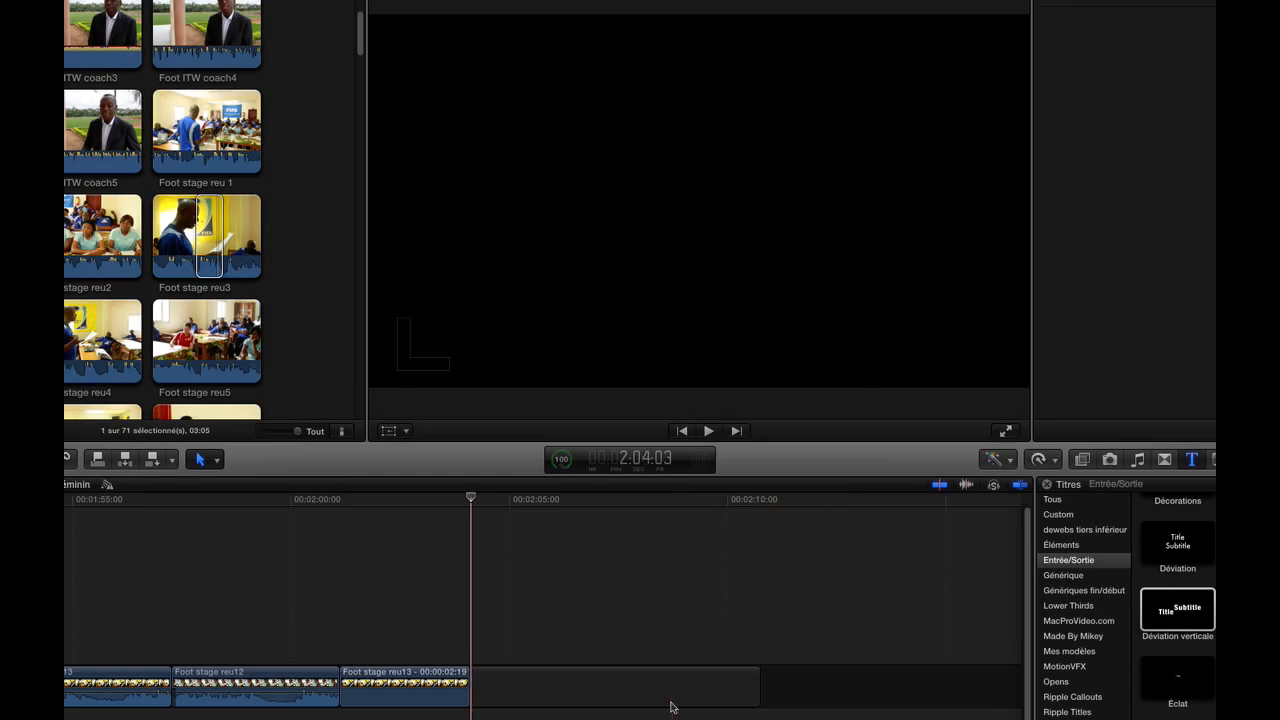
pyautogui.press('w')
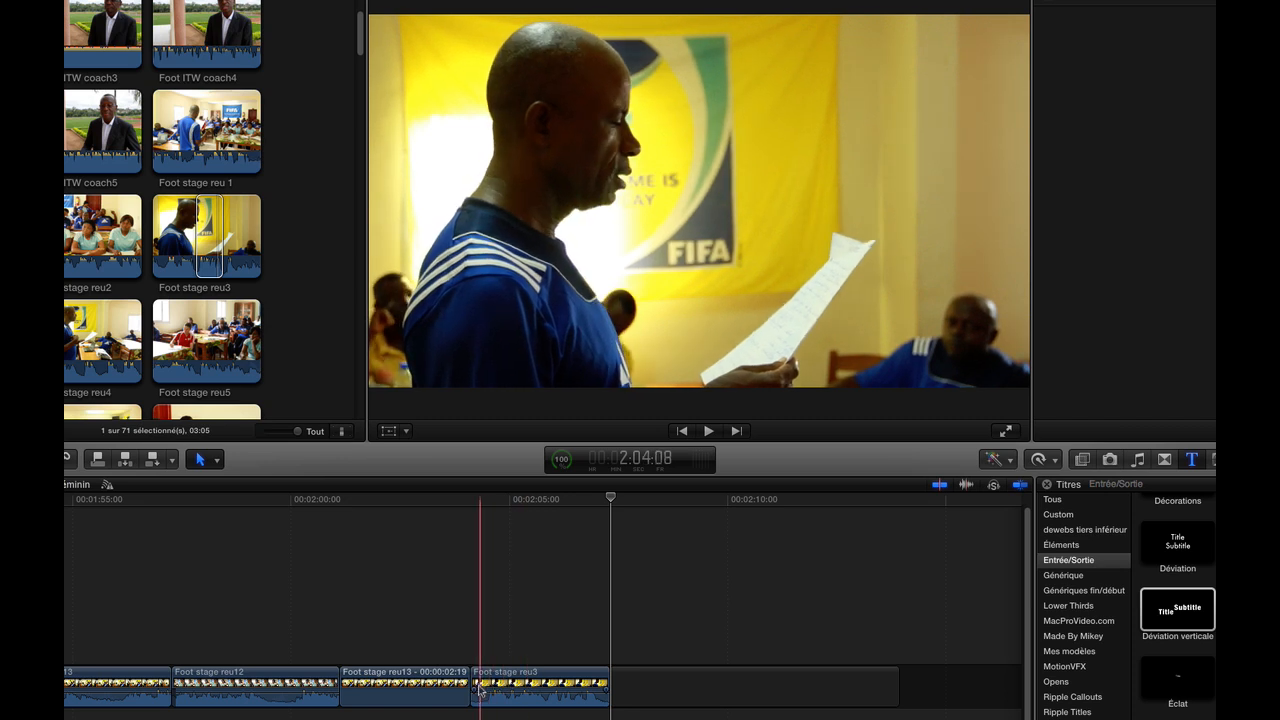
# Add a hold (Suspendre) at the last frame of Foot stage reu3 and extend the frozen segment to about 2:12:00
pyautogui.press('space')
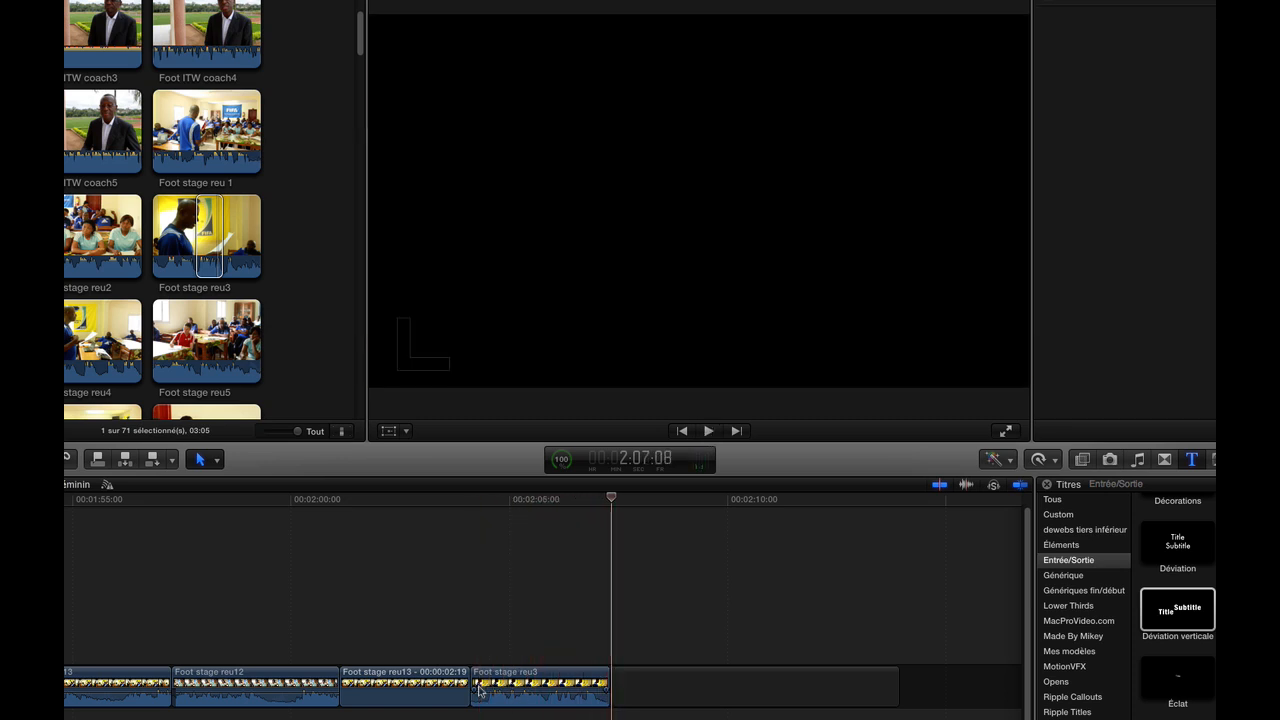
pyautogui.press('Left')
pyautogui.press('Left')
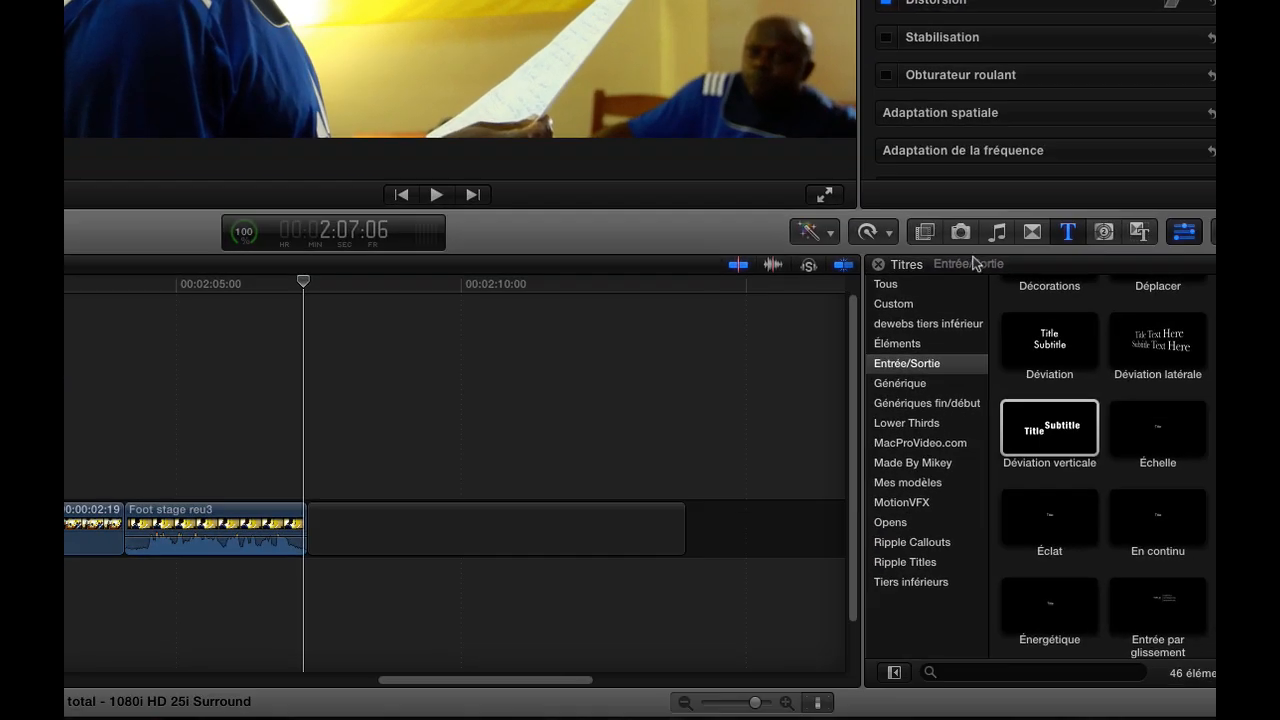
pyautogui.click(889, 233)
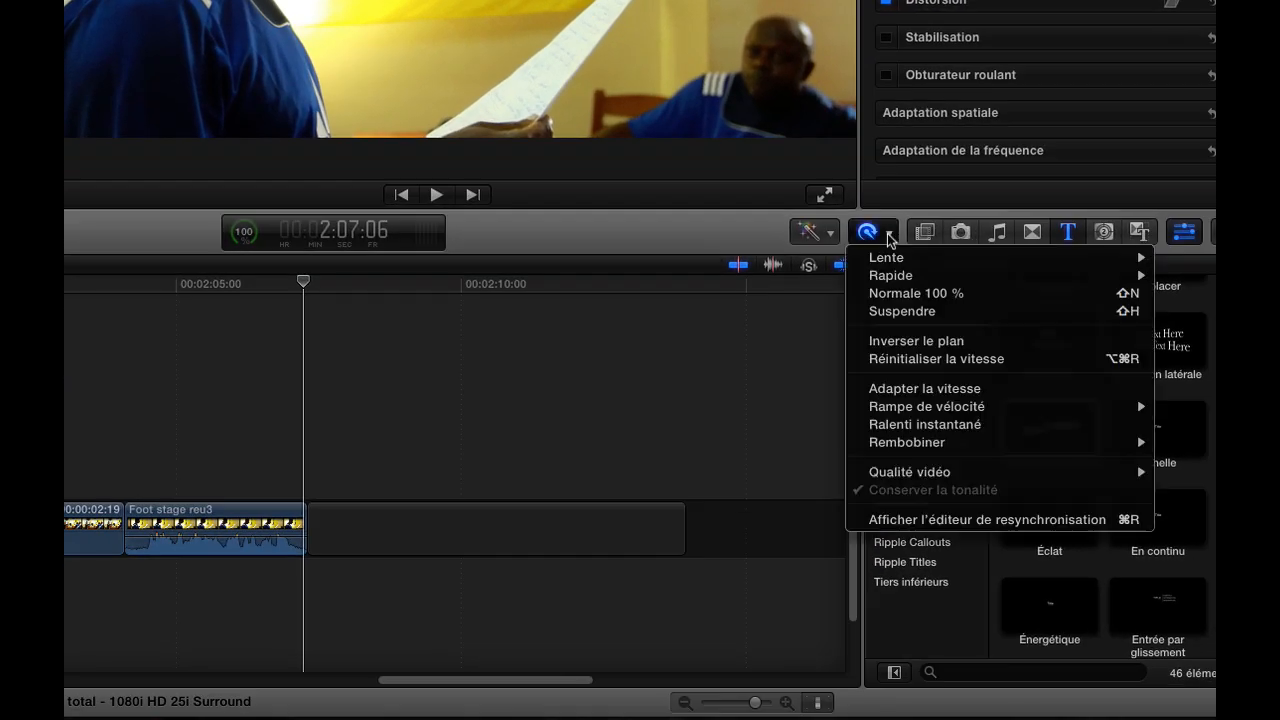
pyautogui.click(898, 311)
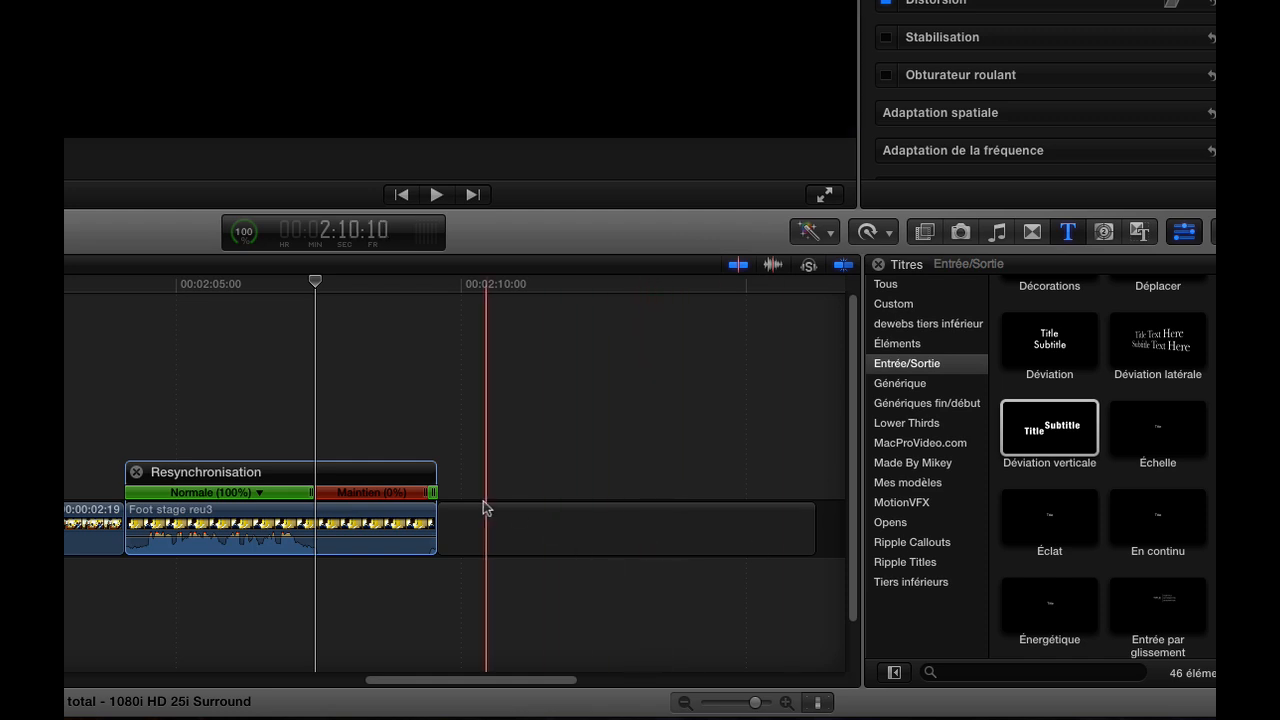
pyautogui.moveTo(431, 492); pyautogui.dragTo(569, 493)
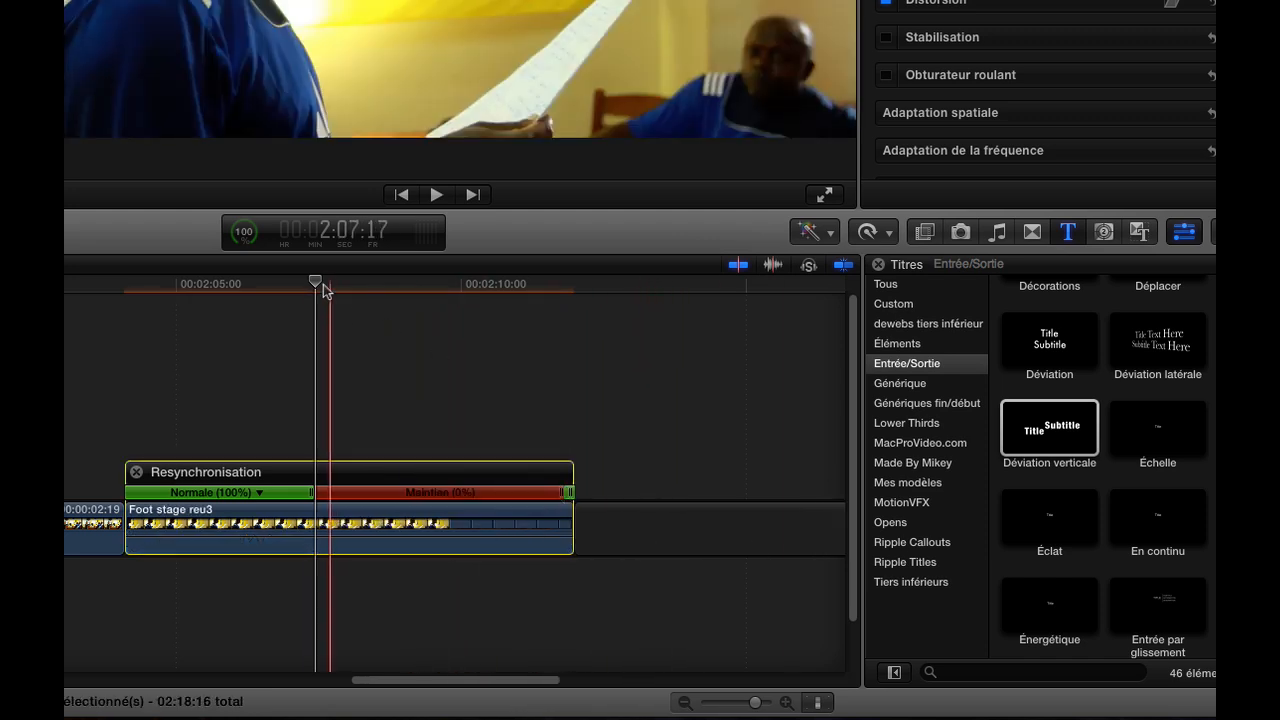
# Split the frozen part of Foot stage reu3 at about 2:11:09 and delete the short remainder after the cut
pyautogui.moveTo(322, 290); pyautogui.dragTo(538, 337)
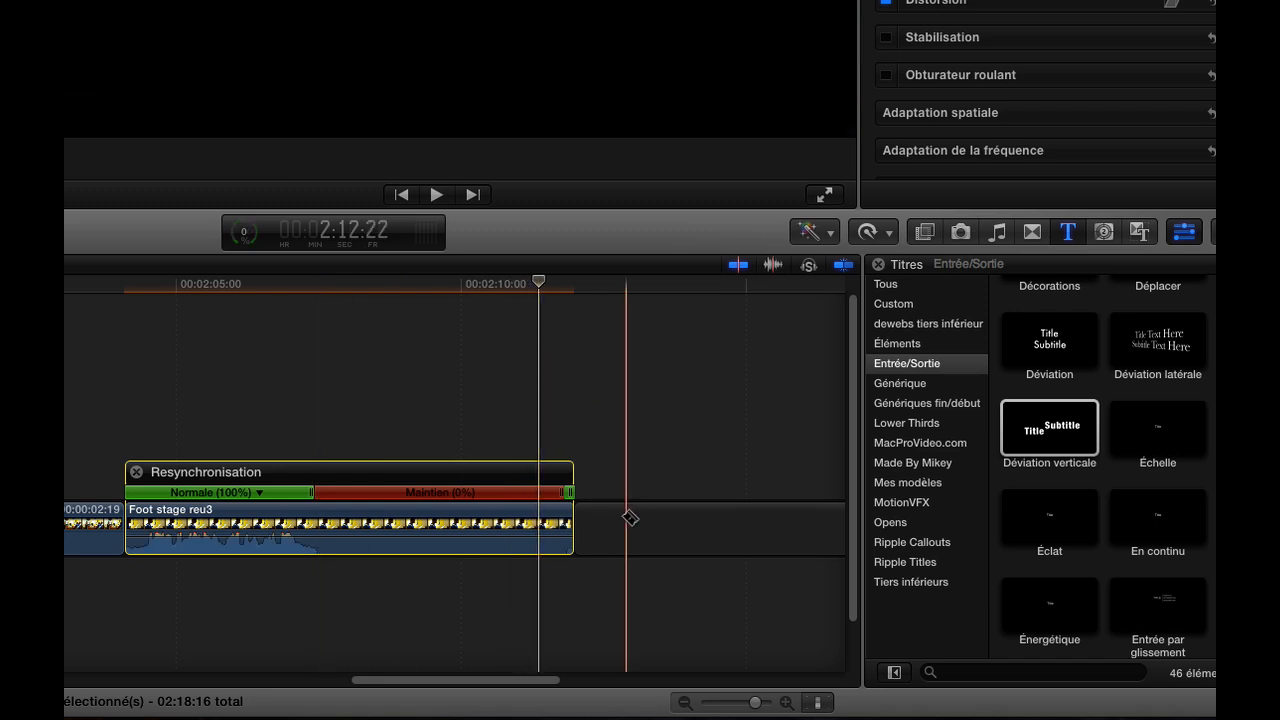
pyautogui.click(543, 519)
pyautogui.press('a')
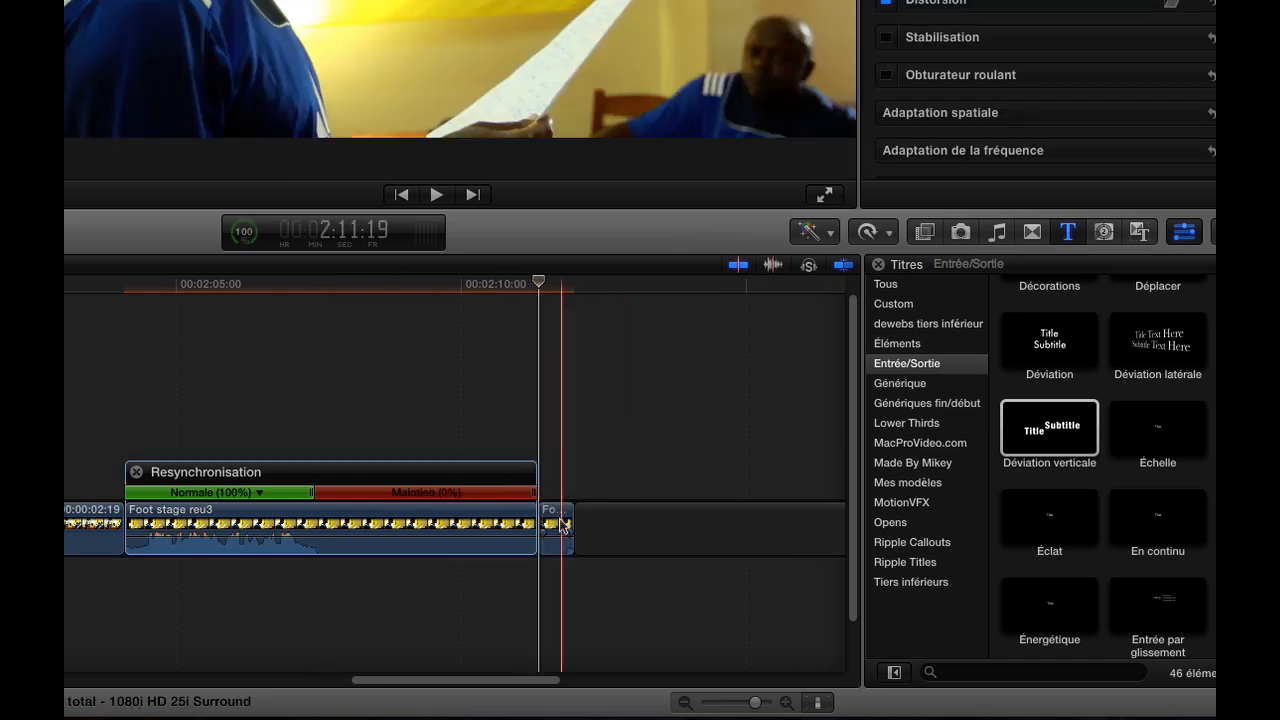
pyautogui.click(561, 522)
pyautogui.press('Delete')
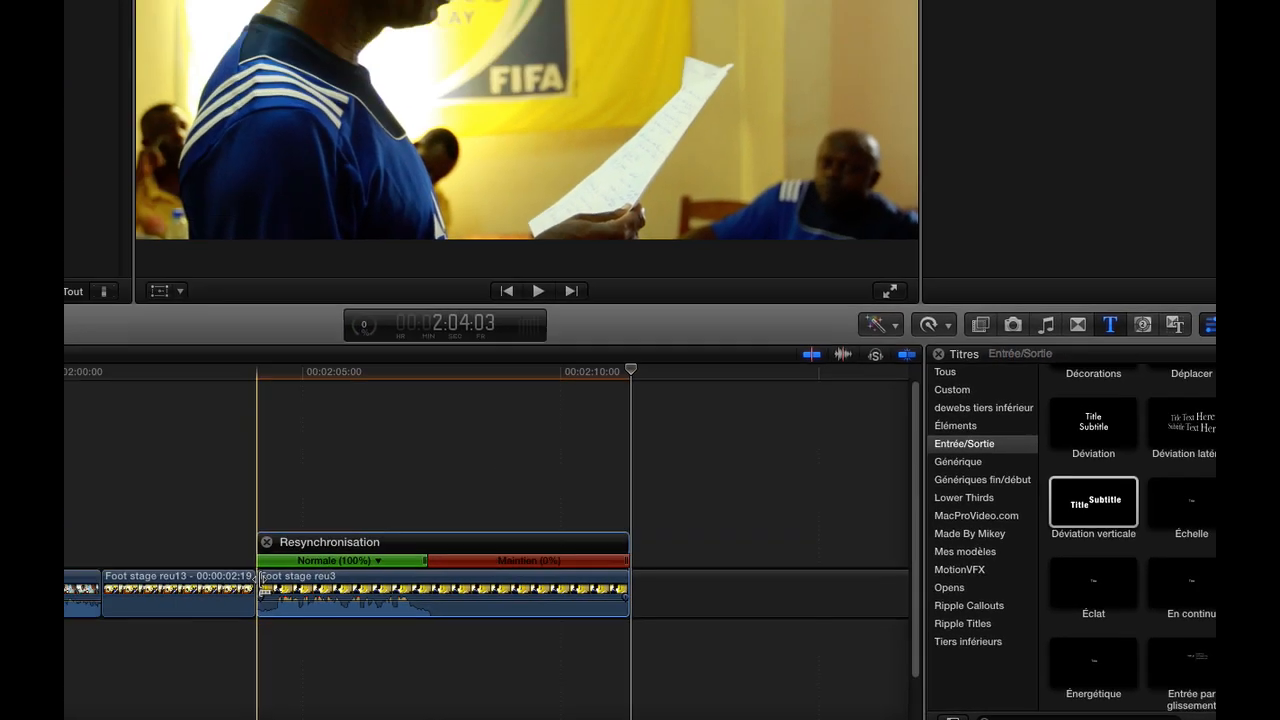
# Play Foot stage reu3 from its start and mark a one-frame range in its frozen section at 2:07:19
pyautogui.press('space')
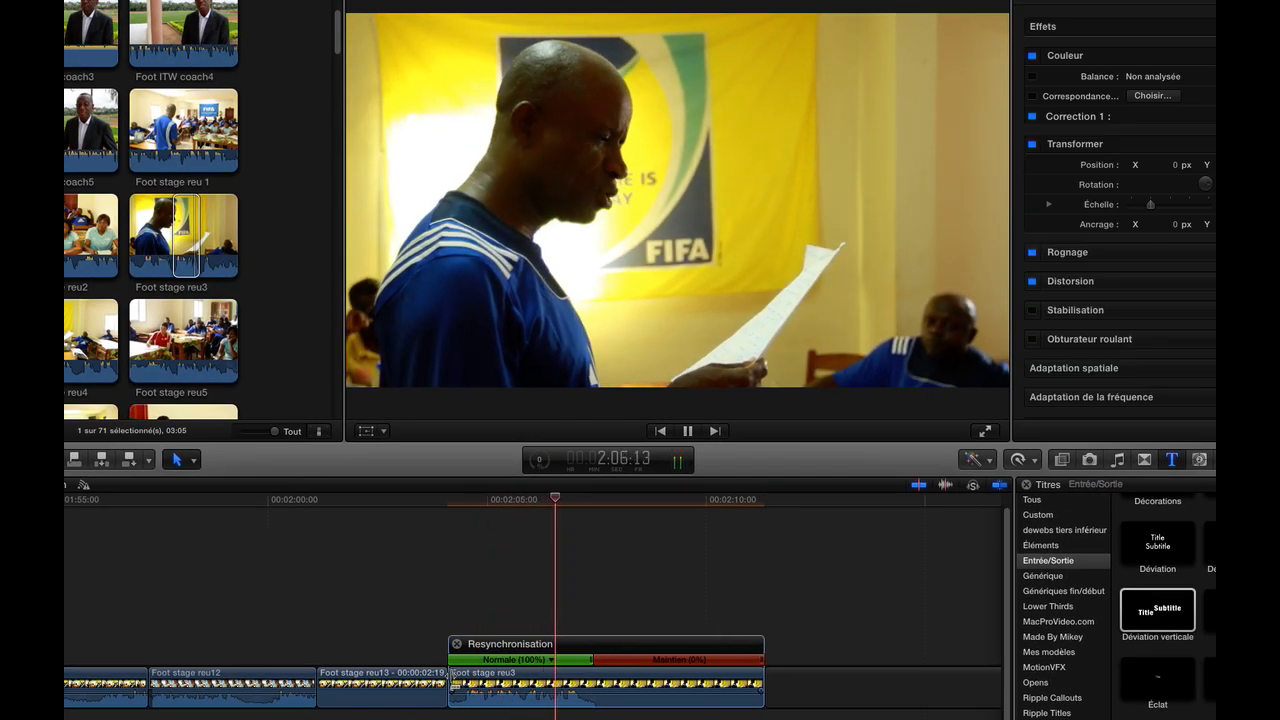
pyautogui.press('space')
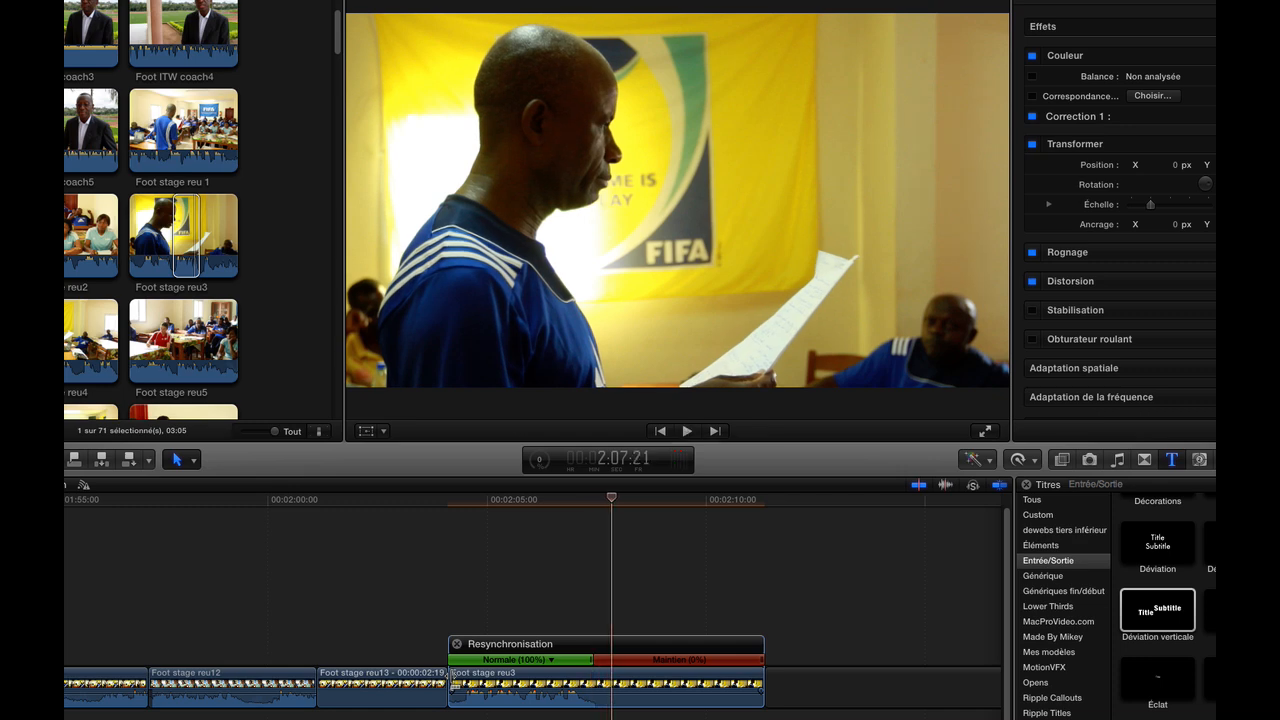
pyautogui.press('Left')
pyautogui.press('Left')
pyautogui.press('Left')
pyautogui.press('Left')
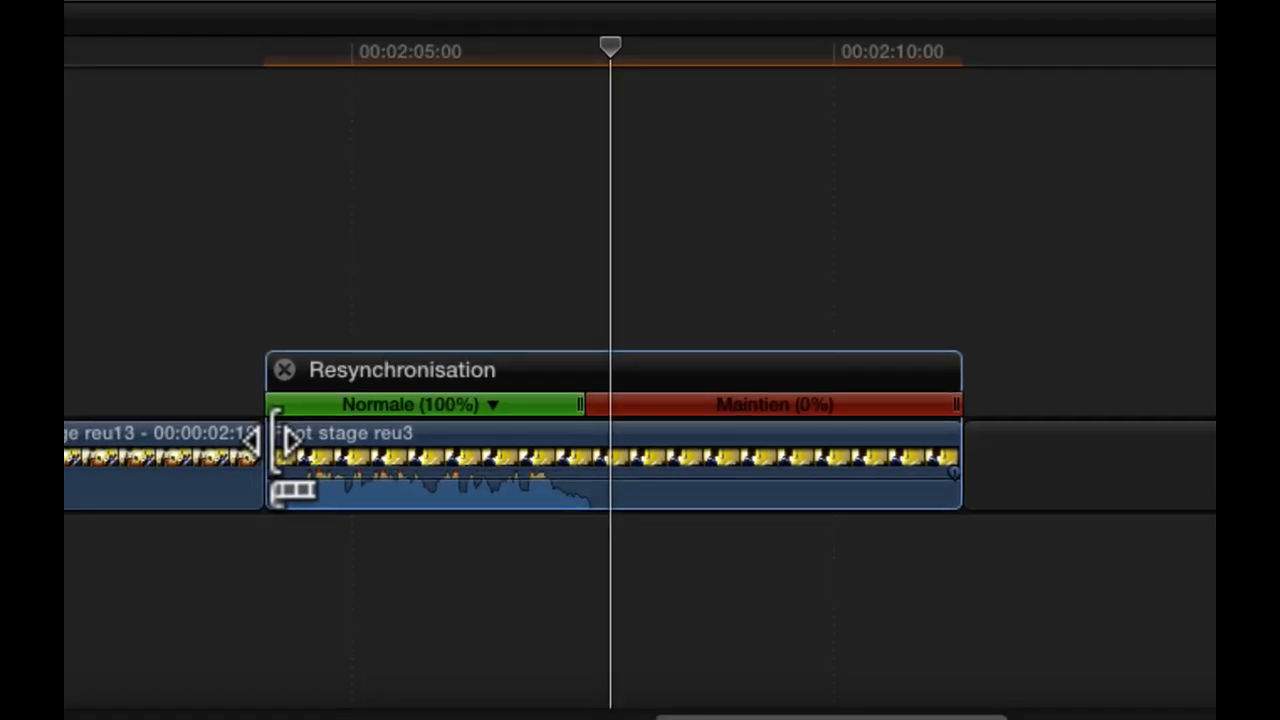
pyautogui.press('i')
pyautogui.press('Right')
pyautogui.press('Right')
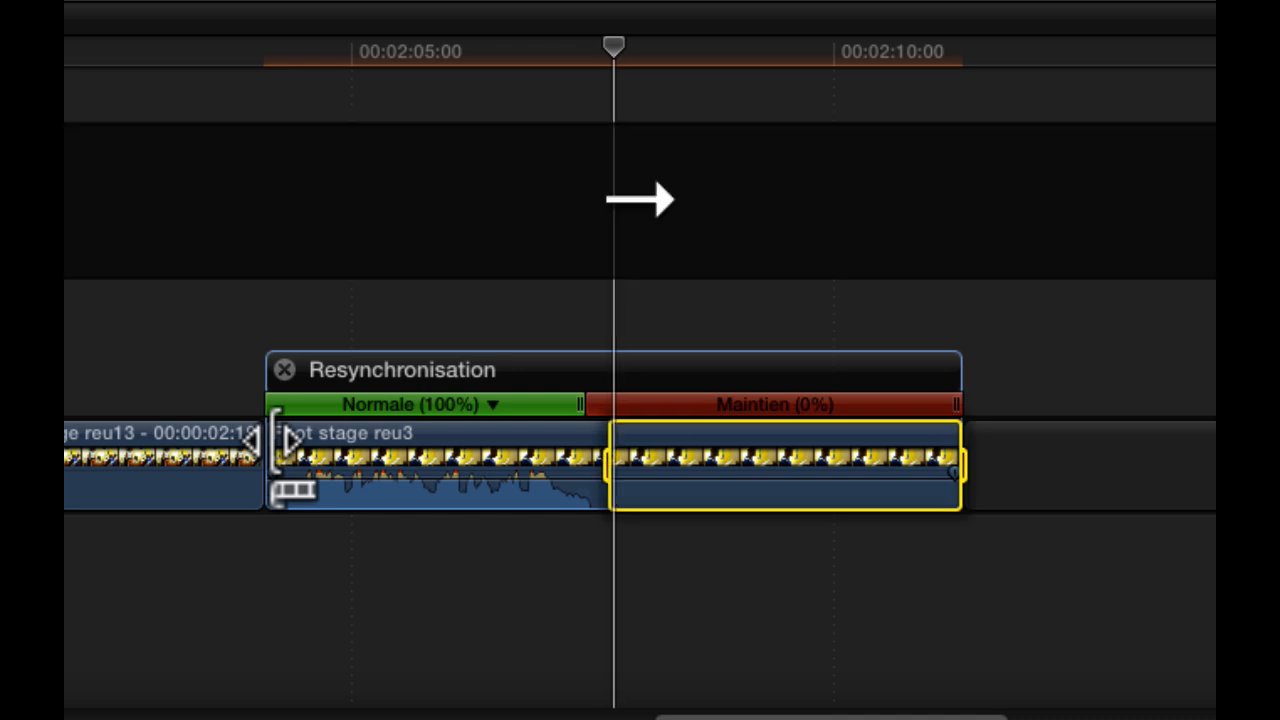
pyautogui.press('o')
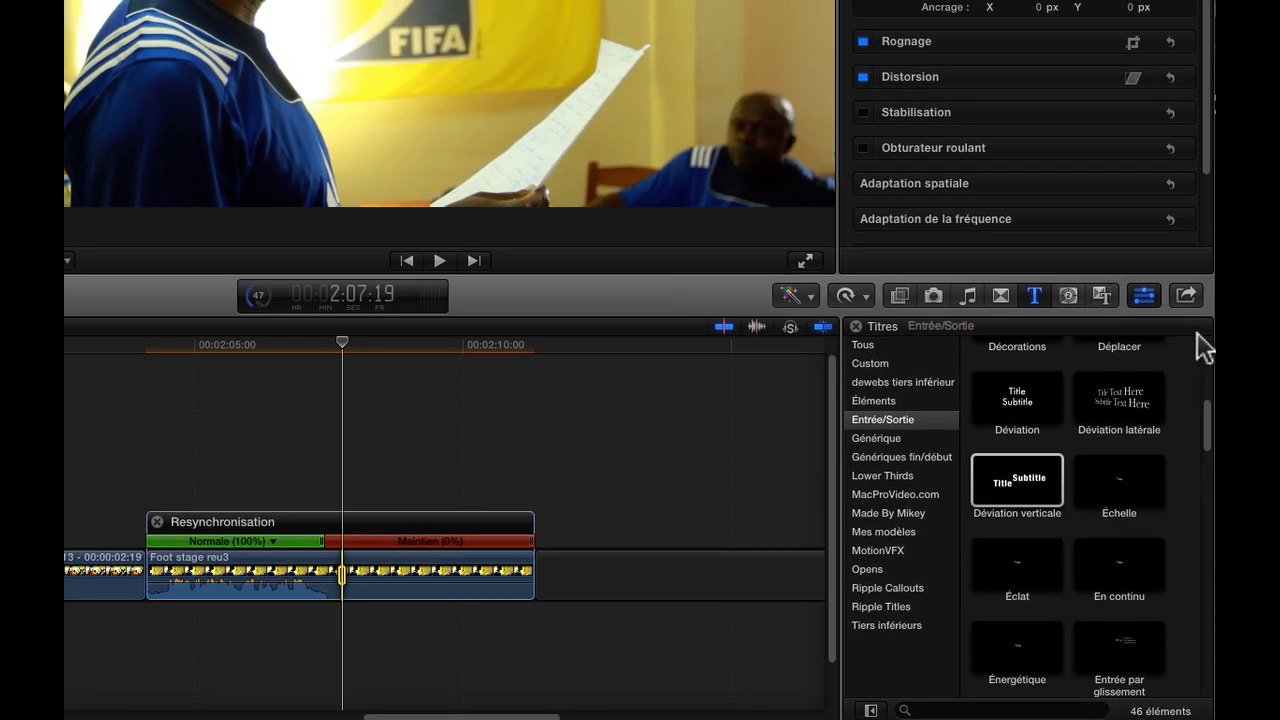
# Examine the export destinations that can be added, such as Séquence d'images, and close the Destinations settings
pyautogui.click(1186, 297)
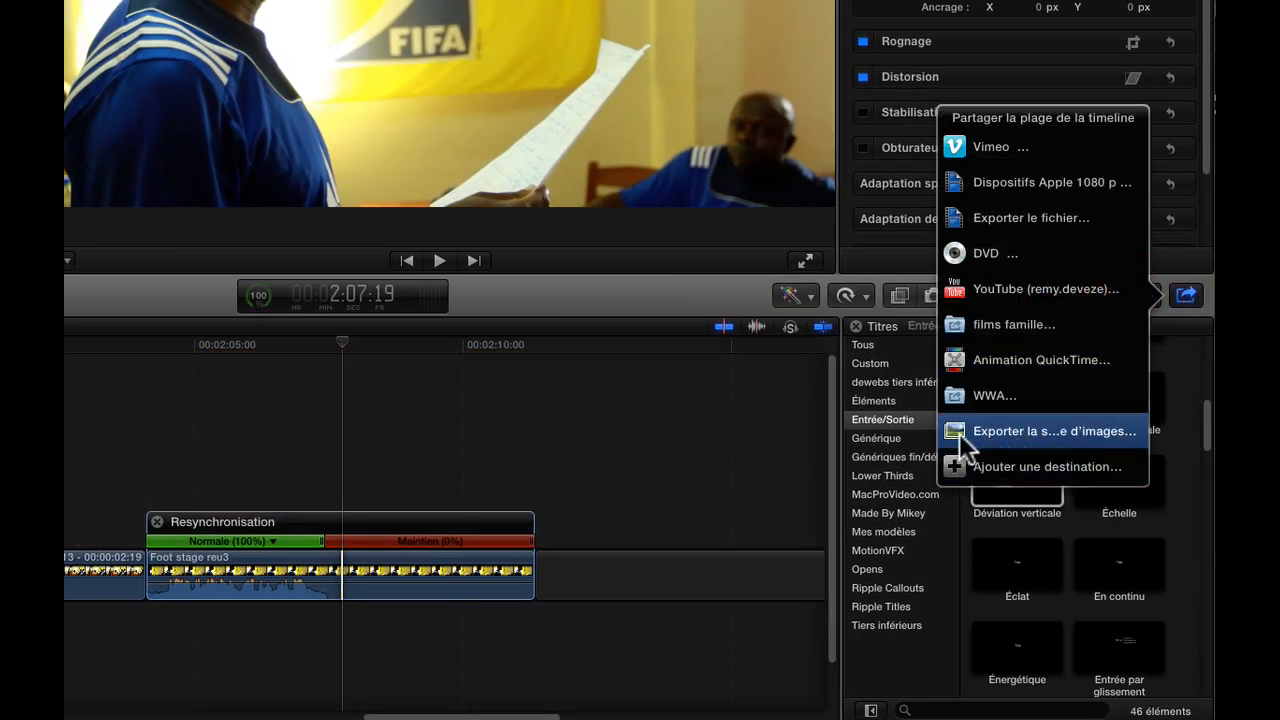
pyautogui.click(1039, 461)
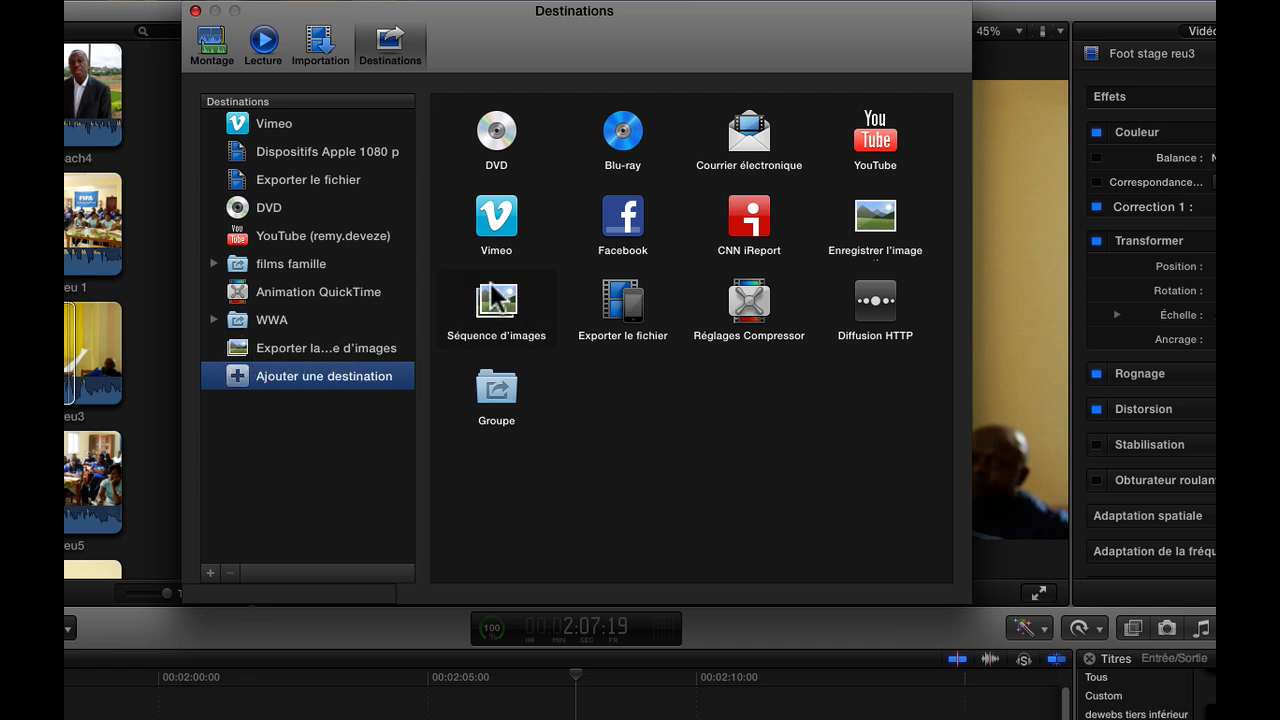
pyautogui.click(195, 12)
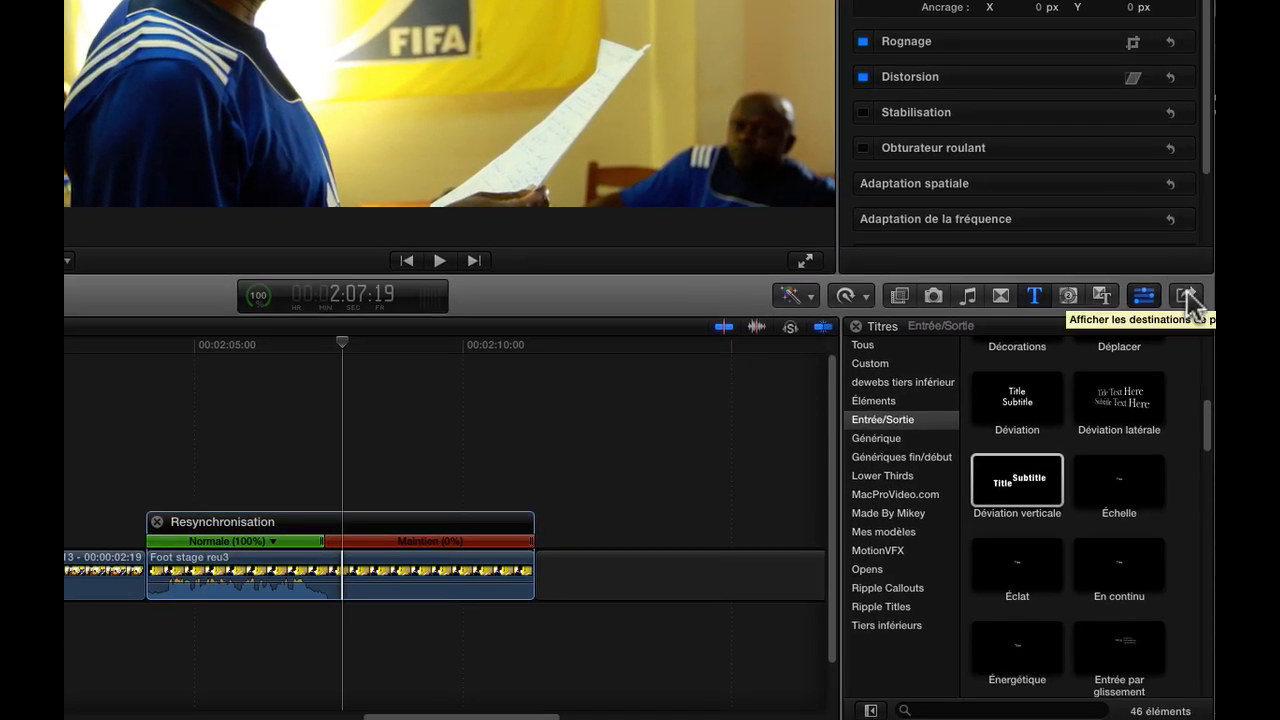
# Export the marked frame as an image sequence in Image PNG format, saved to the Desktop as Cameroun foot féminin
pyautogui.click(1187, 294)
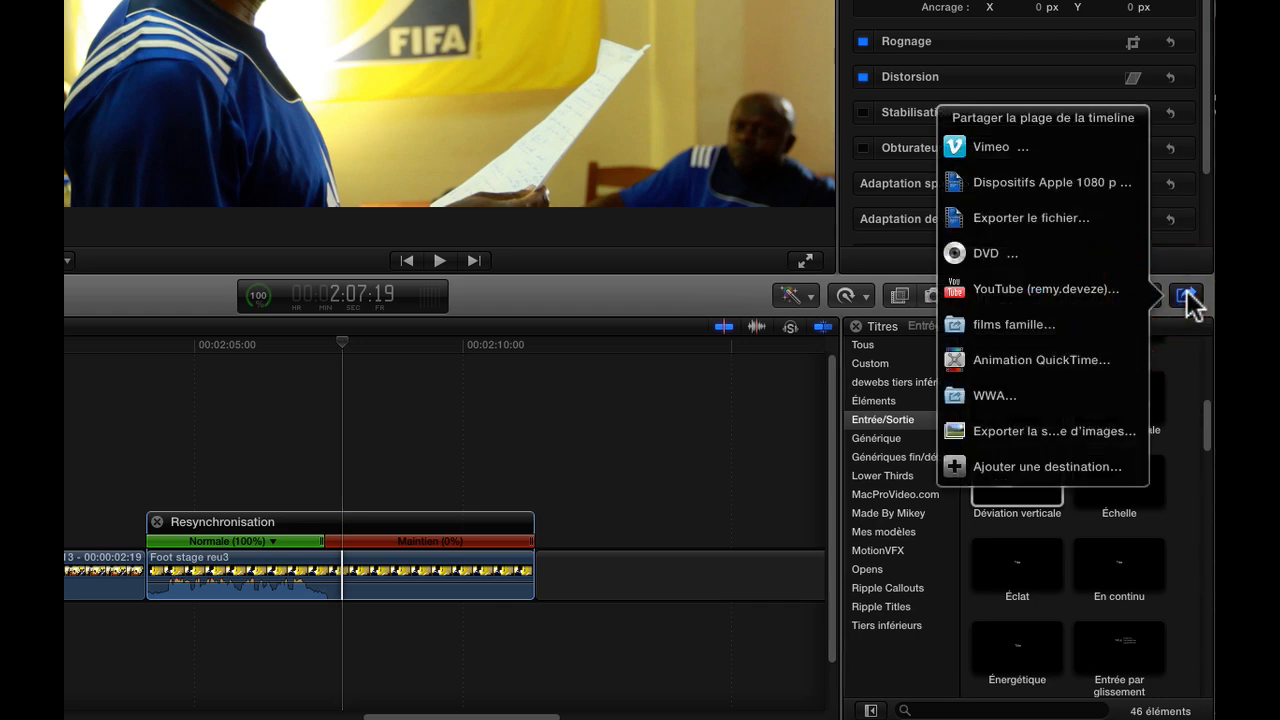
pyautogui.click(1055, 433)
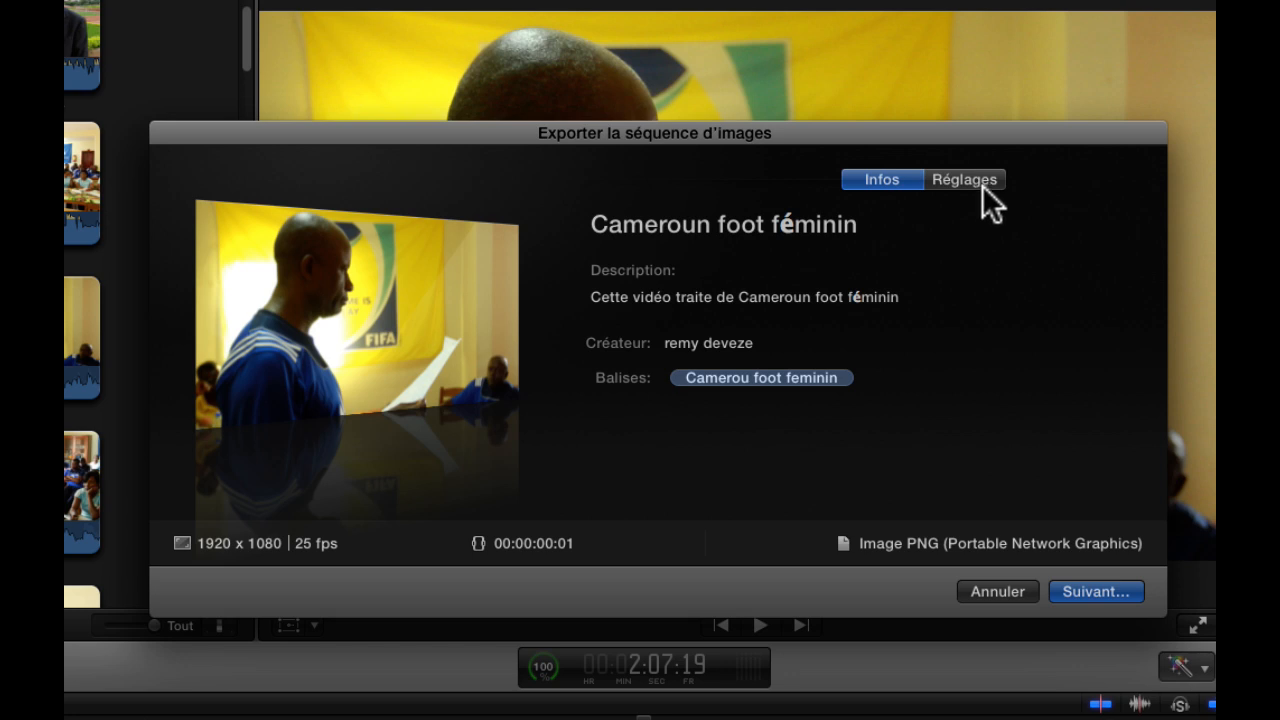
pyautogui.click(982, 185)
pyautogui.click(1102, 265)
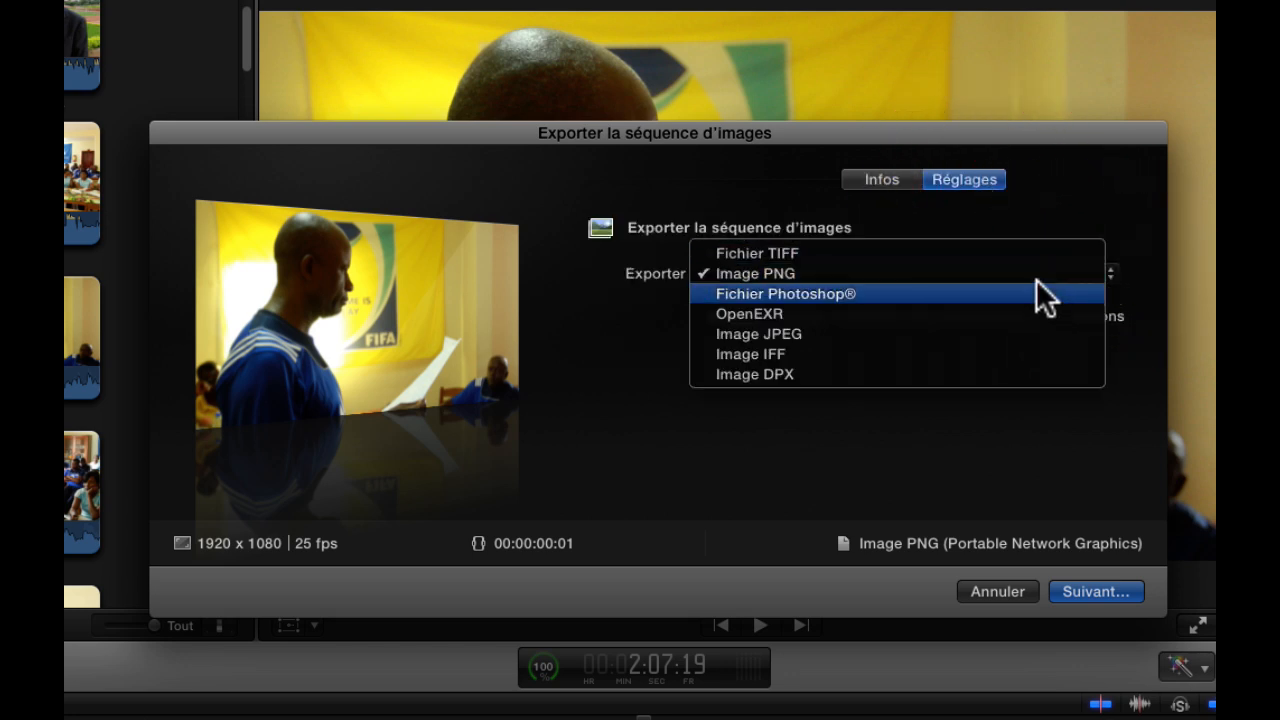
pyautogui.click(1036, 272)
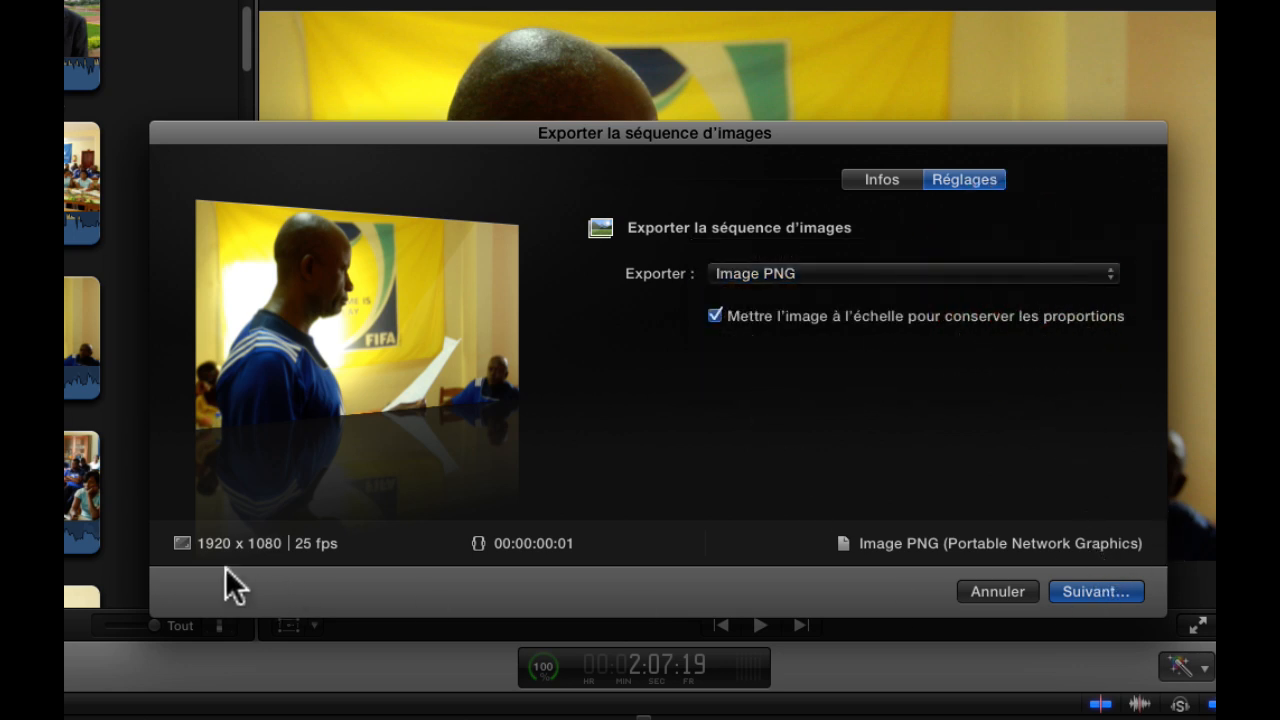
pyautogui.click(1075, 585)
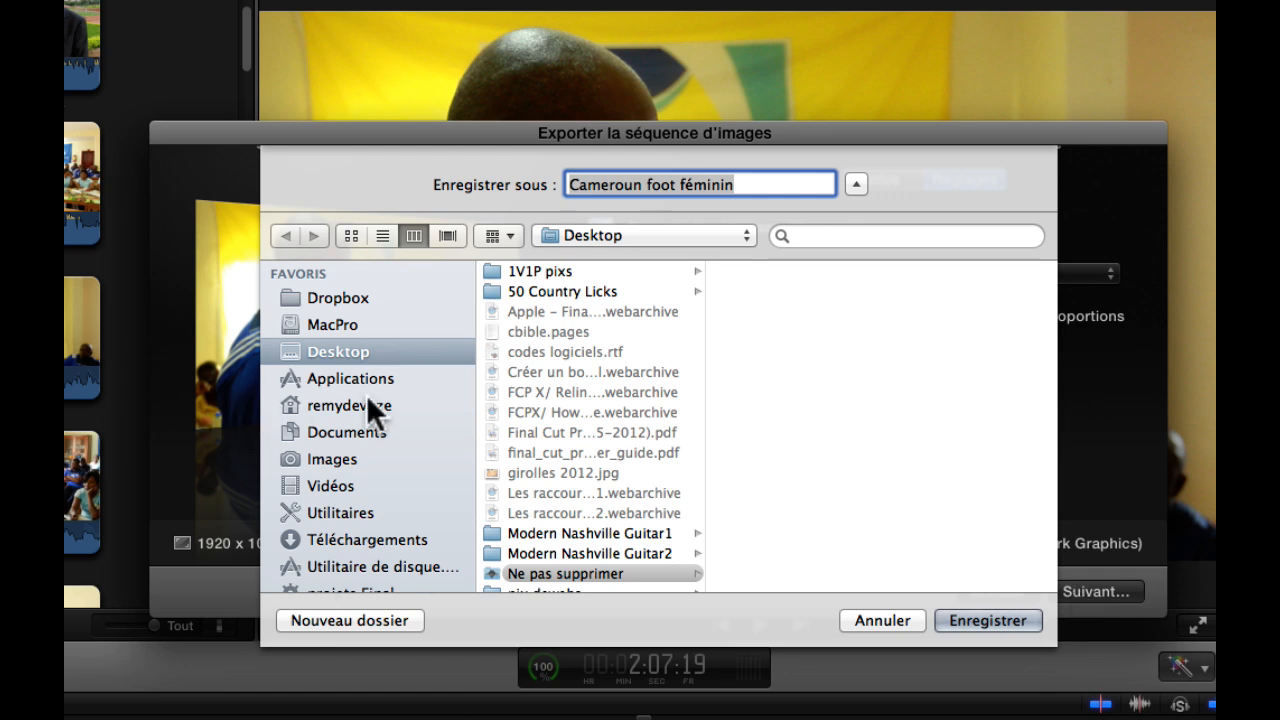
pyautogui.click(966, 620)
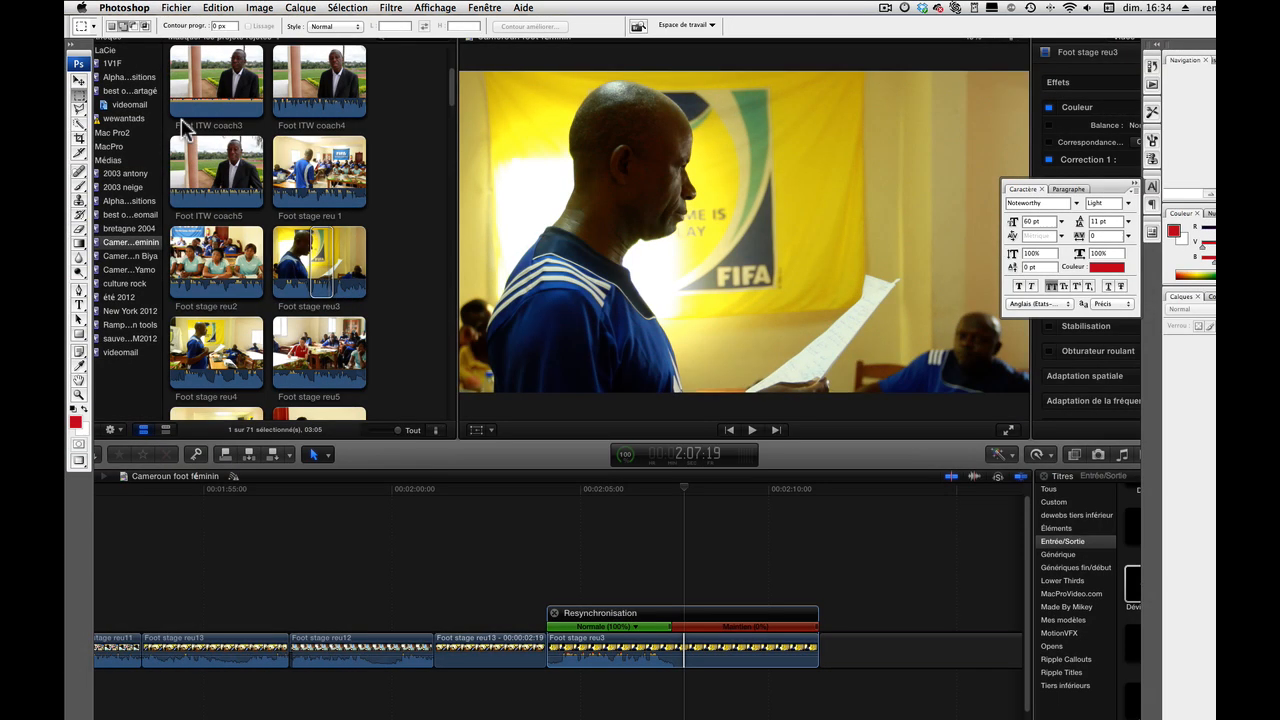
# In Photoshop, open frame-003194.png from the Cameroun foot féminin folder on the Desktop
pyautogui.click(175, 8)
pyautogui.click(180, 34)
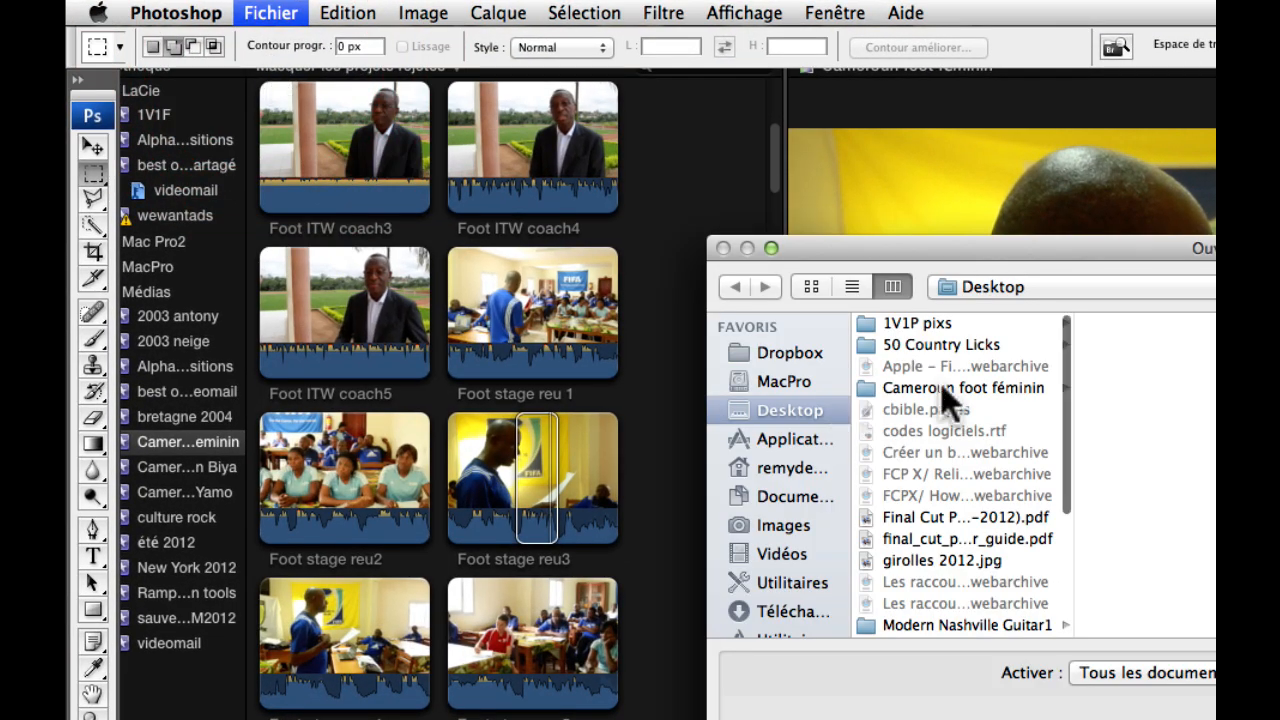
pyautogui.click(861, 386)
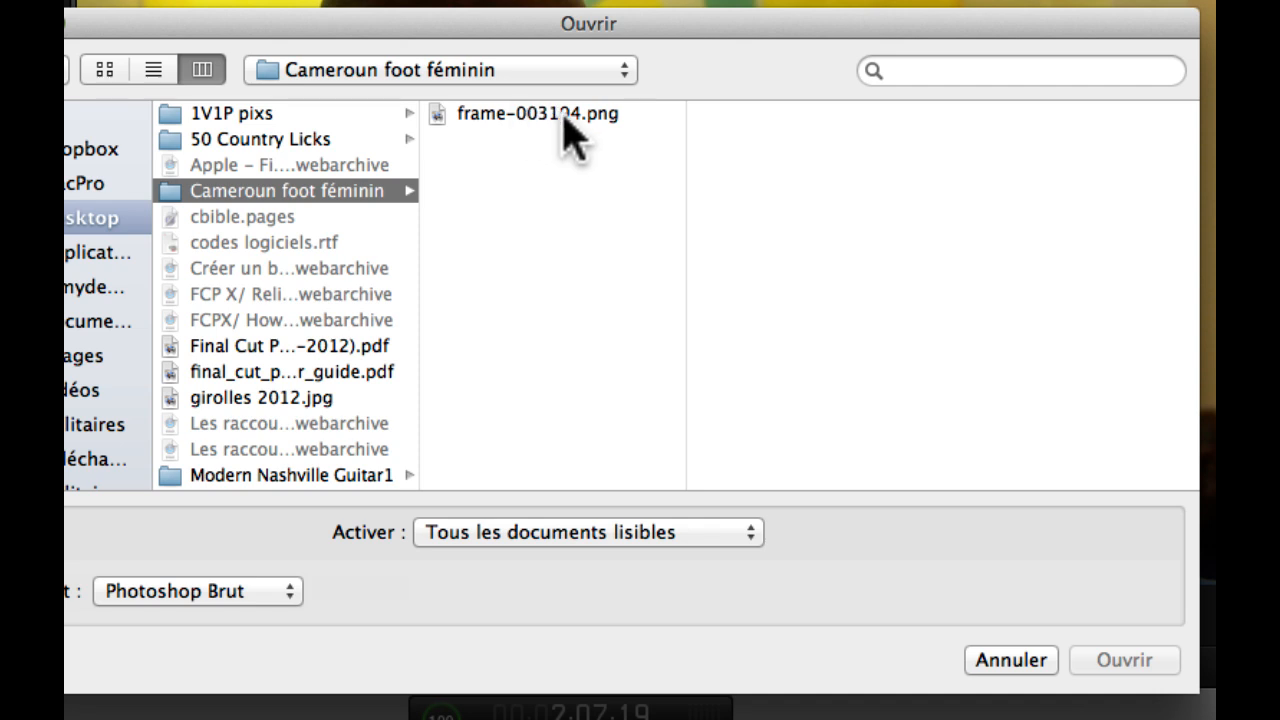
pyautogui.click(475, 115)
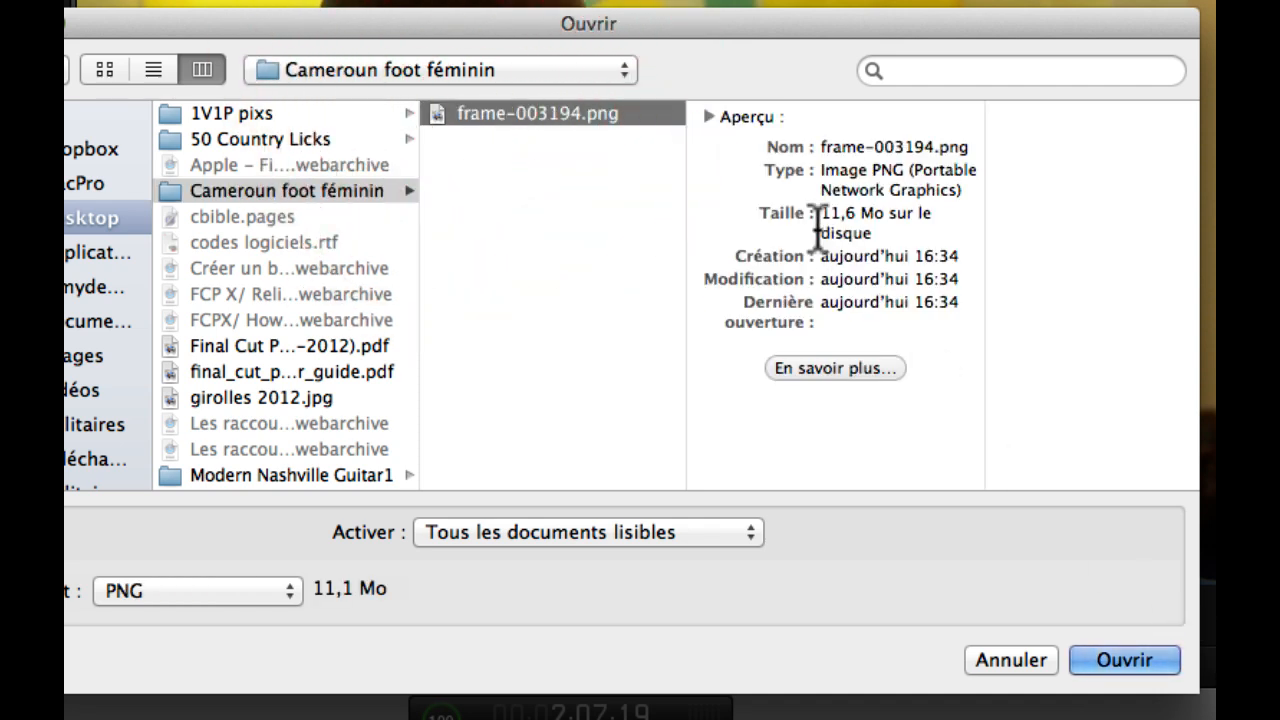
pyautogui.click(1142, 662)
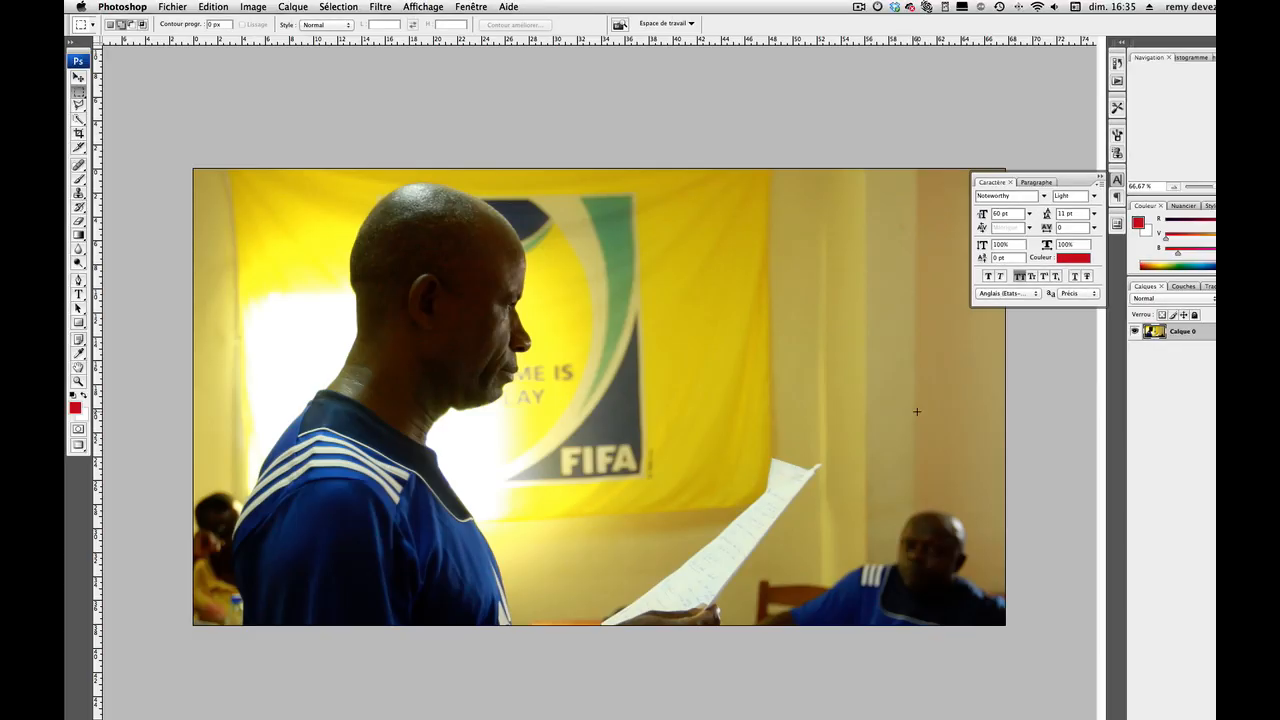
# Trace a closed selection around the man in the blue jersey with the Magnetic Lasso (Outil Lasso magnétique), along his back, head, face and chest
pyautogui.click(1103, 177)
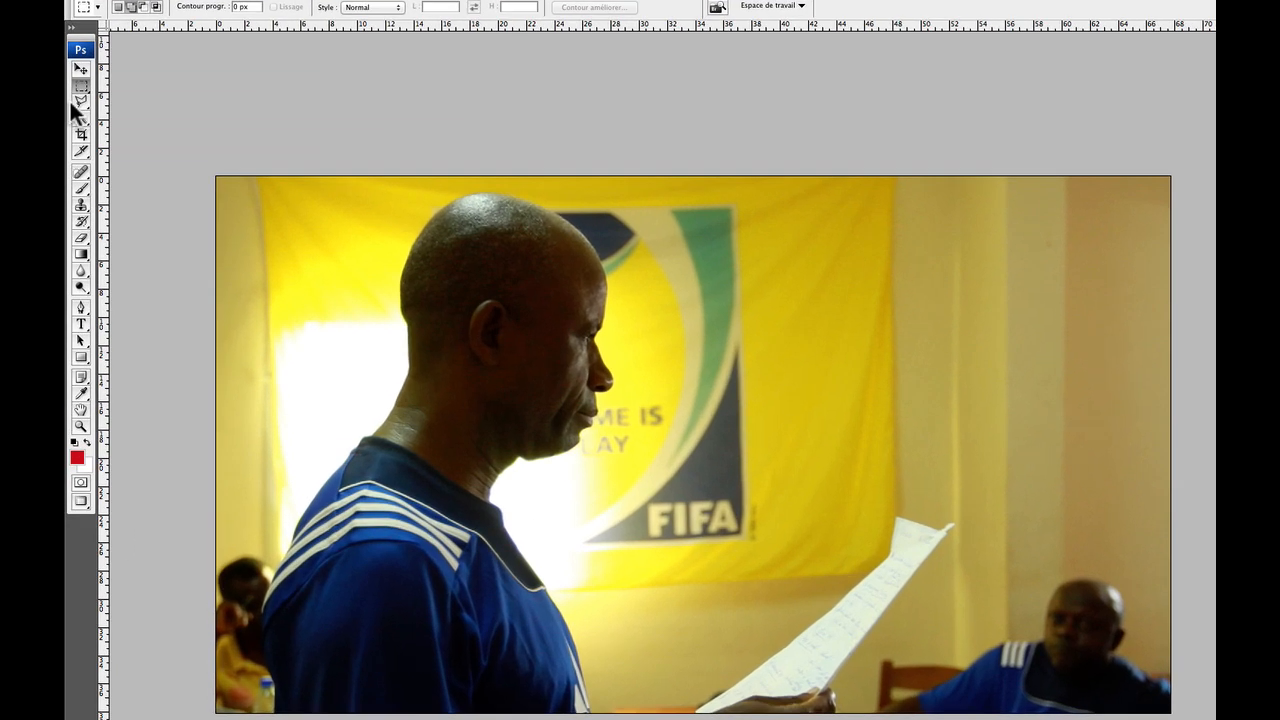
pyautogui.click(79, 104)
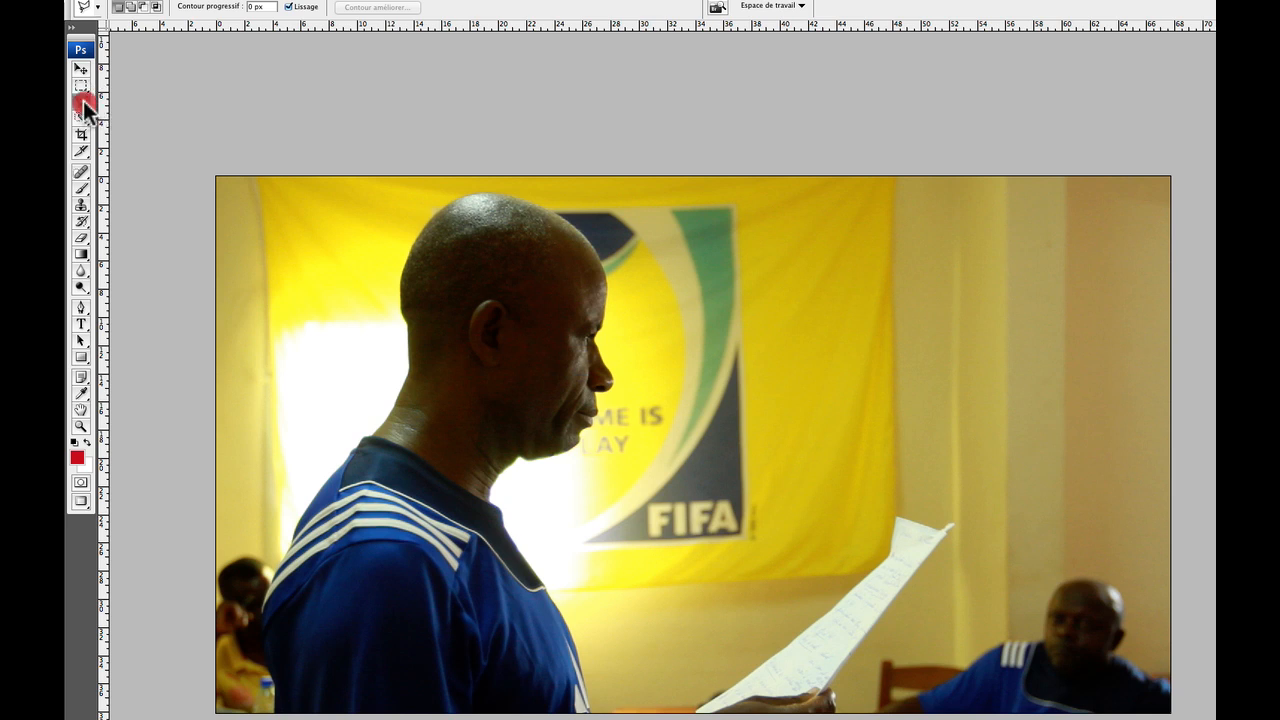
pyautogui.click(84, 104)
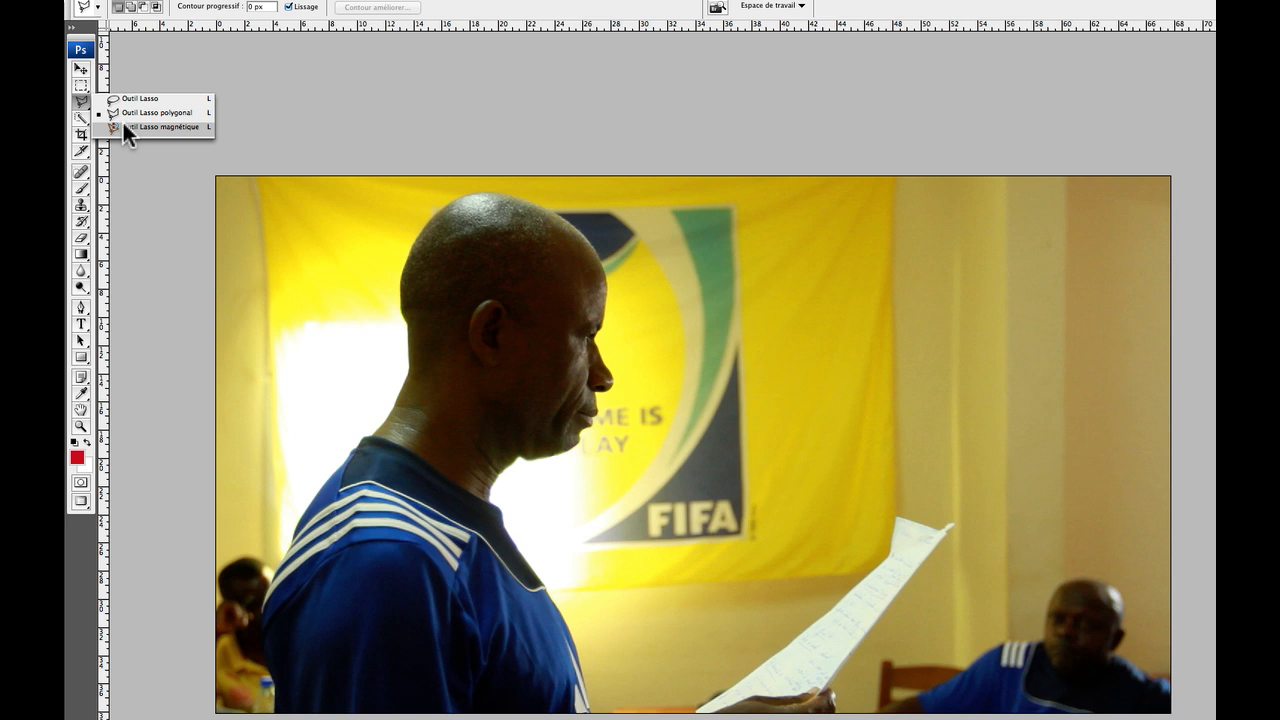
pyautogui.click(124, 124)
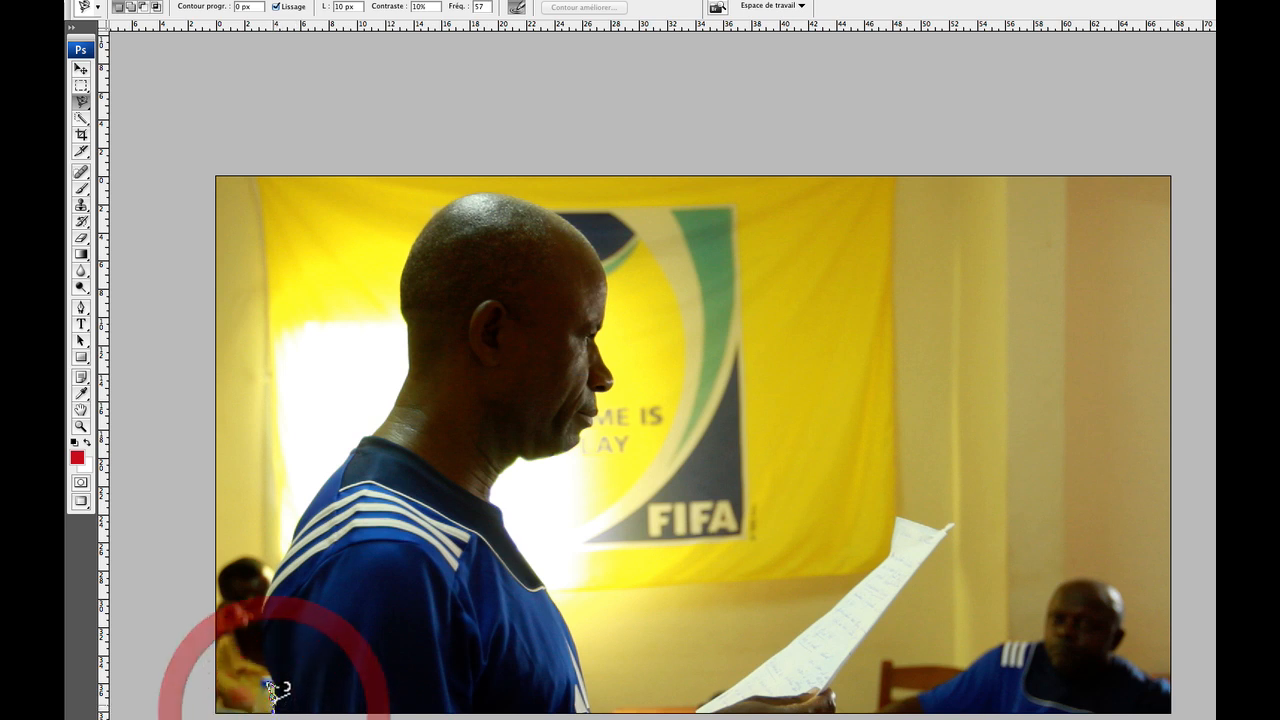
pyautogui.click(278, 670)
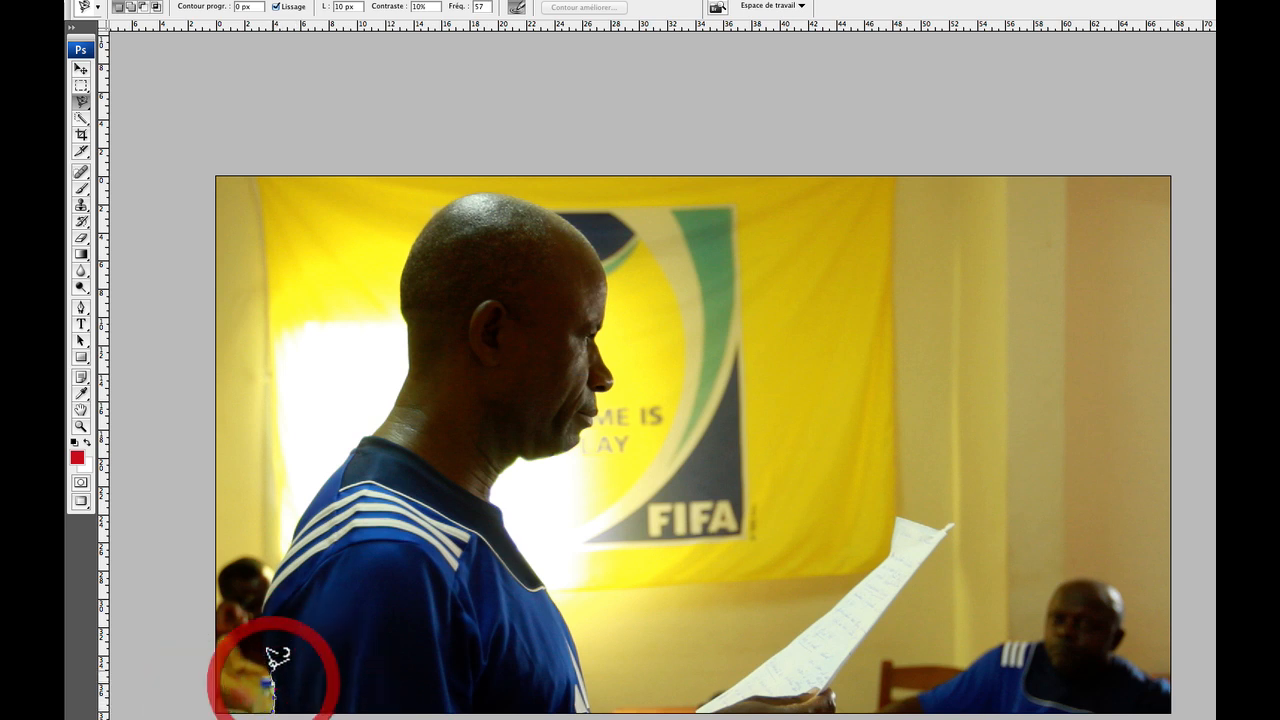
pyautogui.click(270, 654)
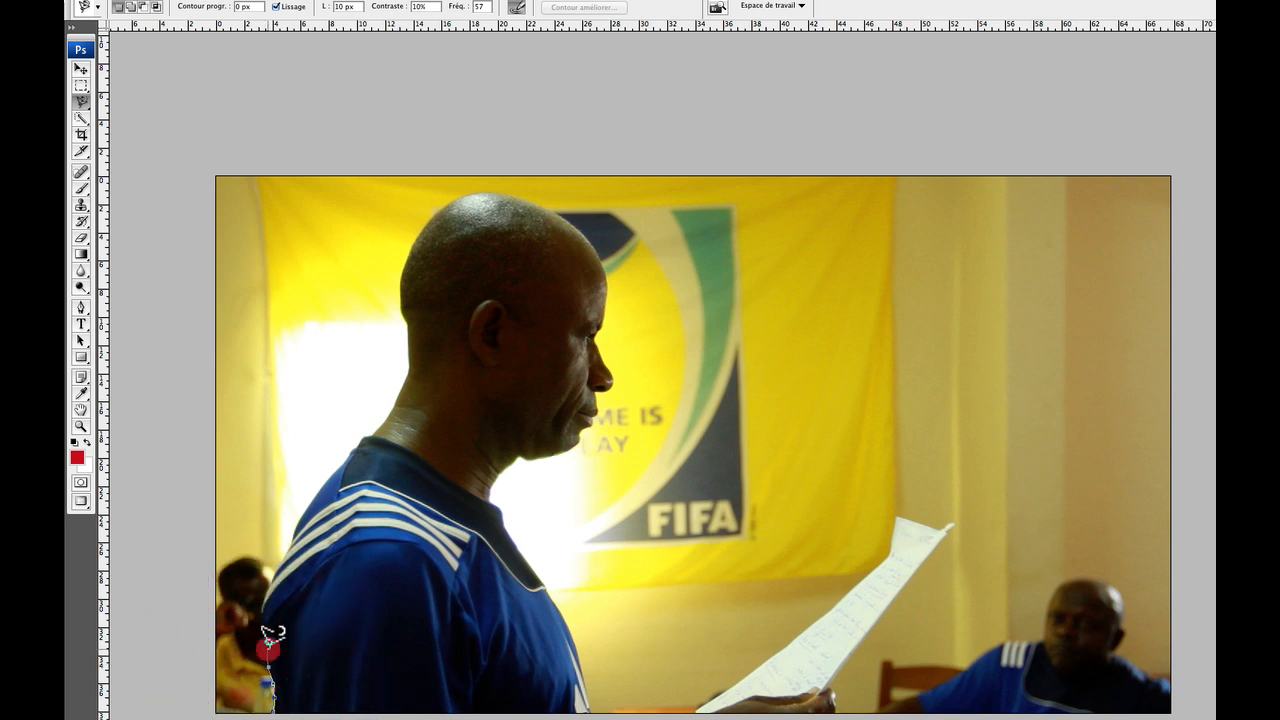
pyautogui.click(266, 625)
pyautogui.click(260, 600)
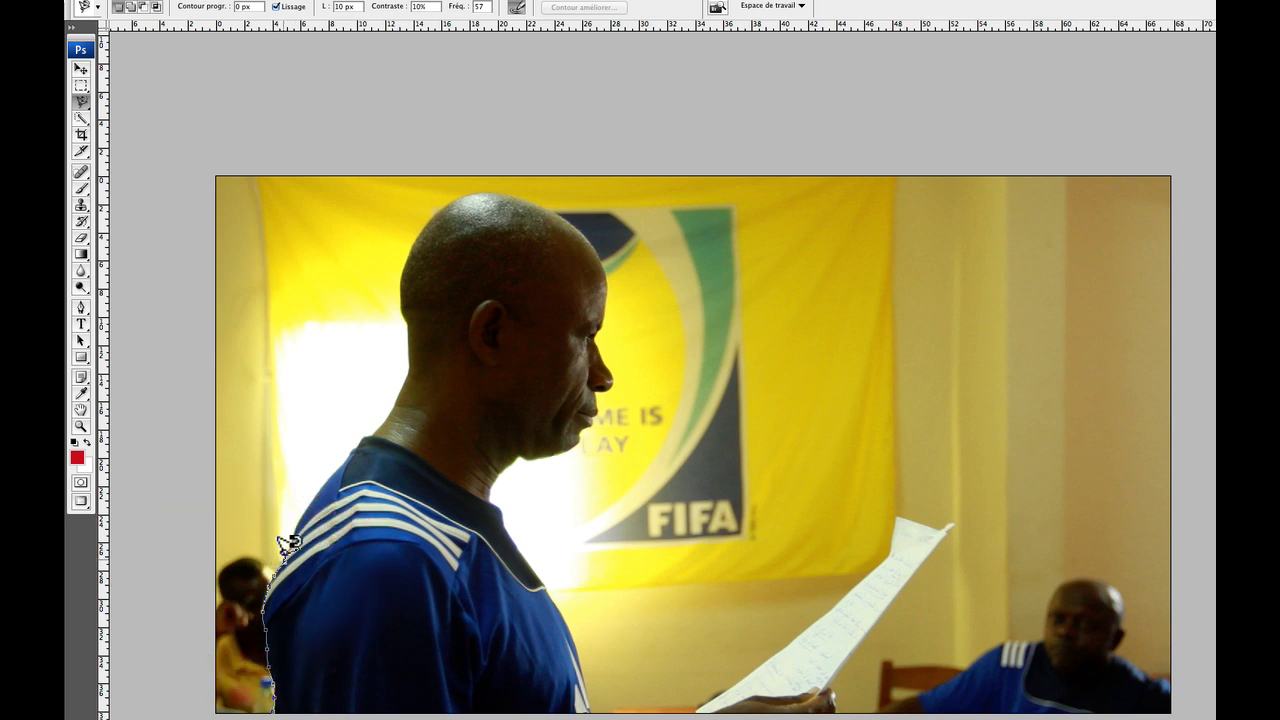
pyautogui.click(282, 550)
pyautogui.click(285, 540)
pyautogui.click(288, 535)
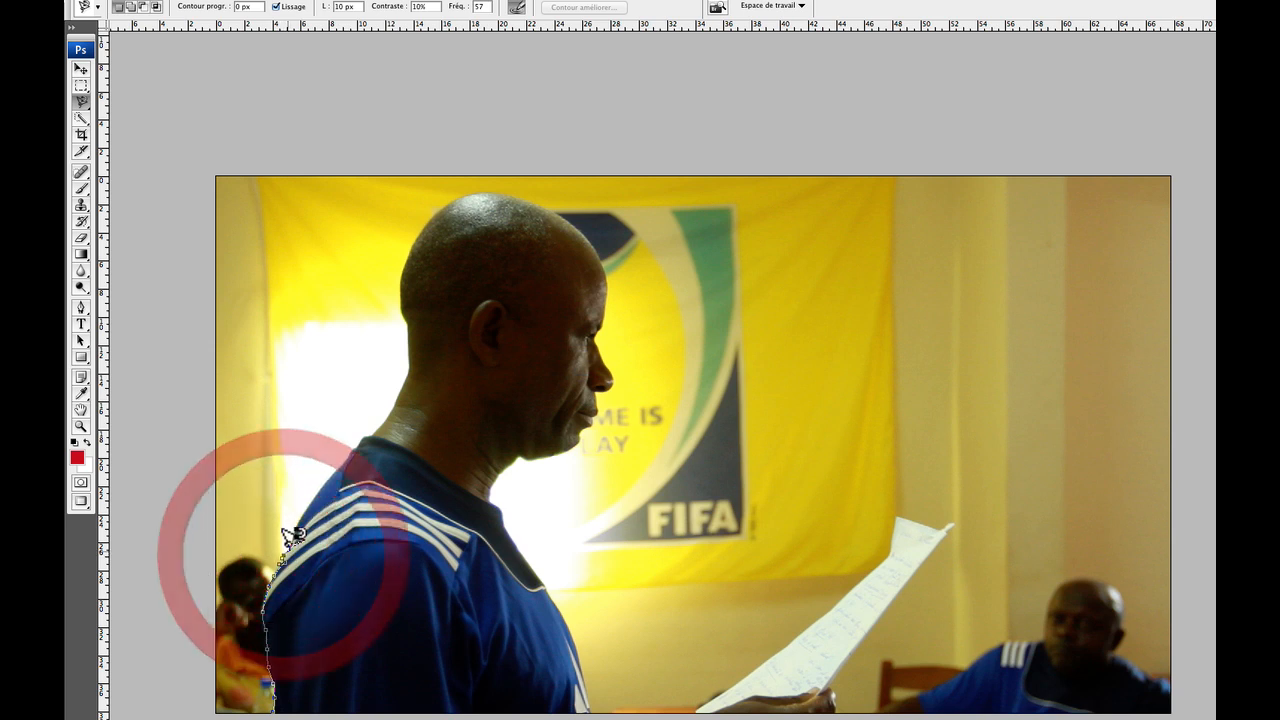
pyautogui.click(290, 538)
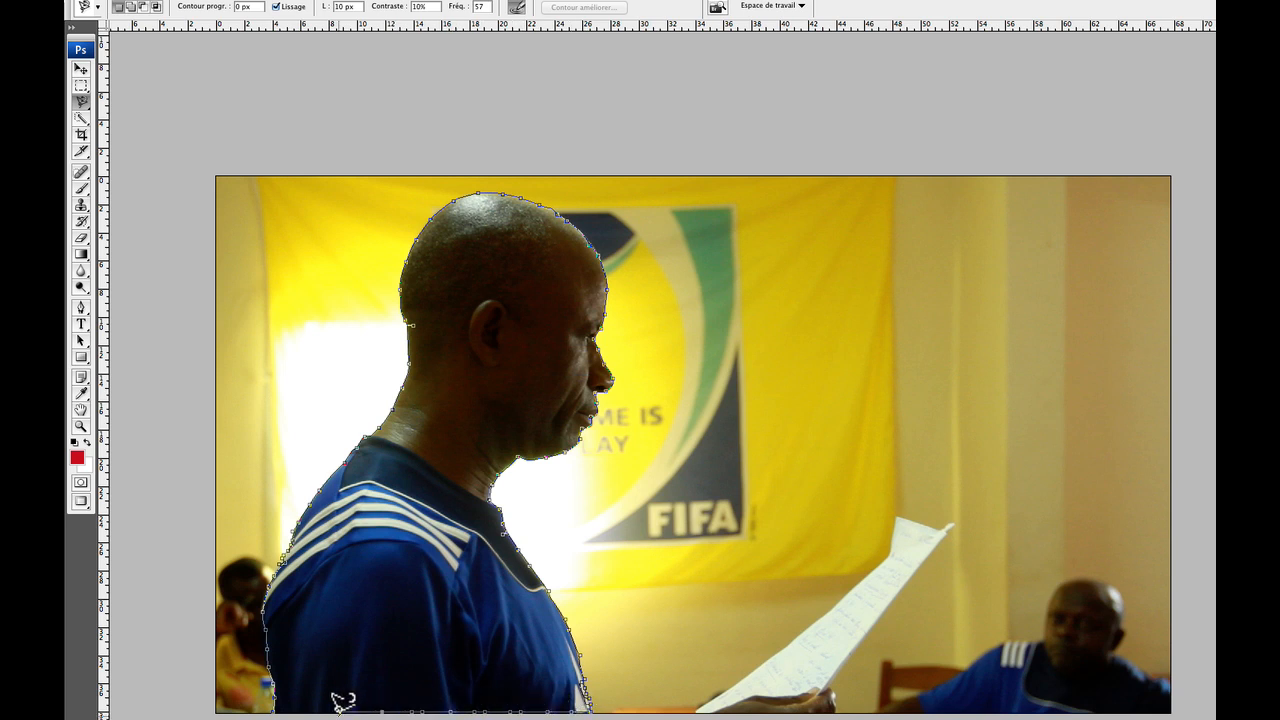
pyautogui.click(270, 692)
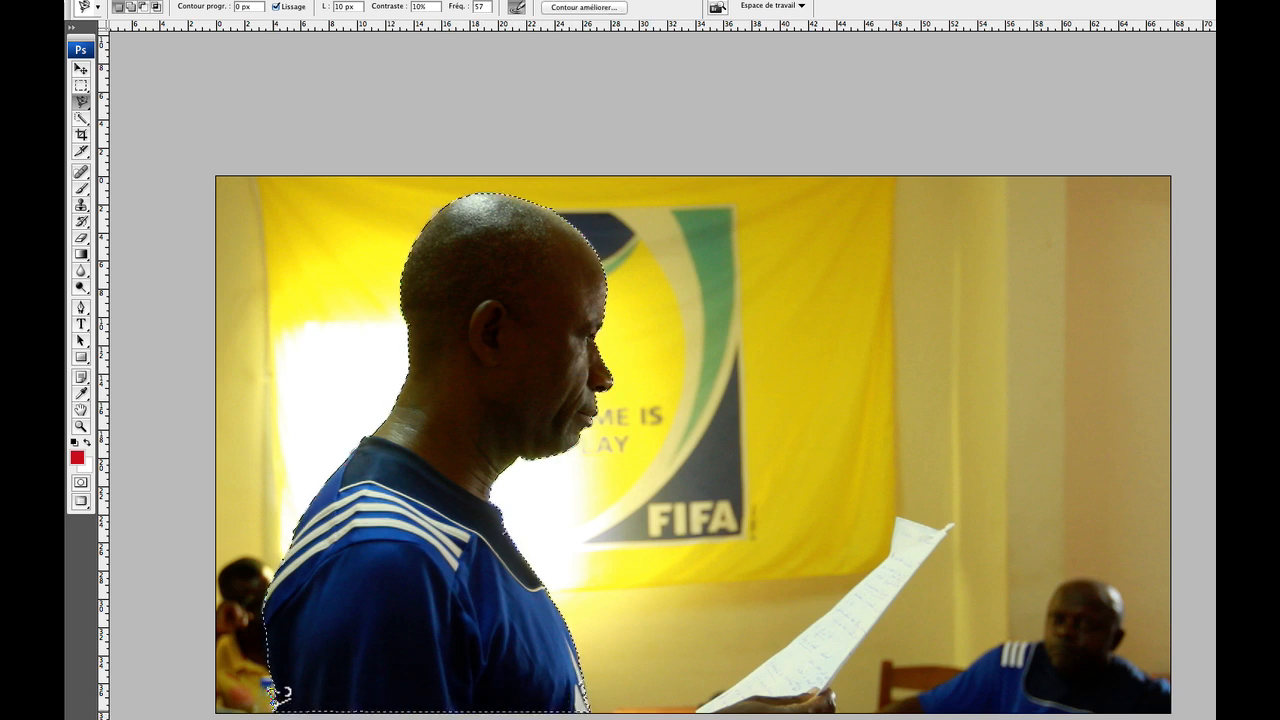
# Add the sheet of paper and the hand holding it to the man's selection with the Magnetic Lasso
pyautogui.click(700, 700)
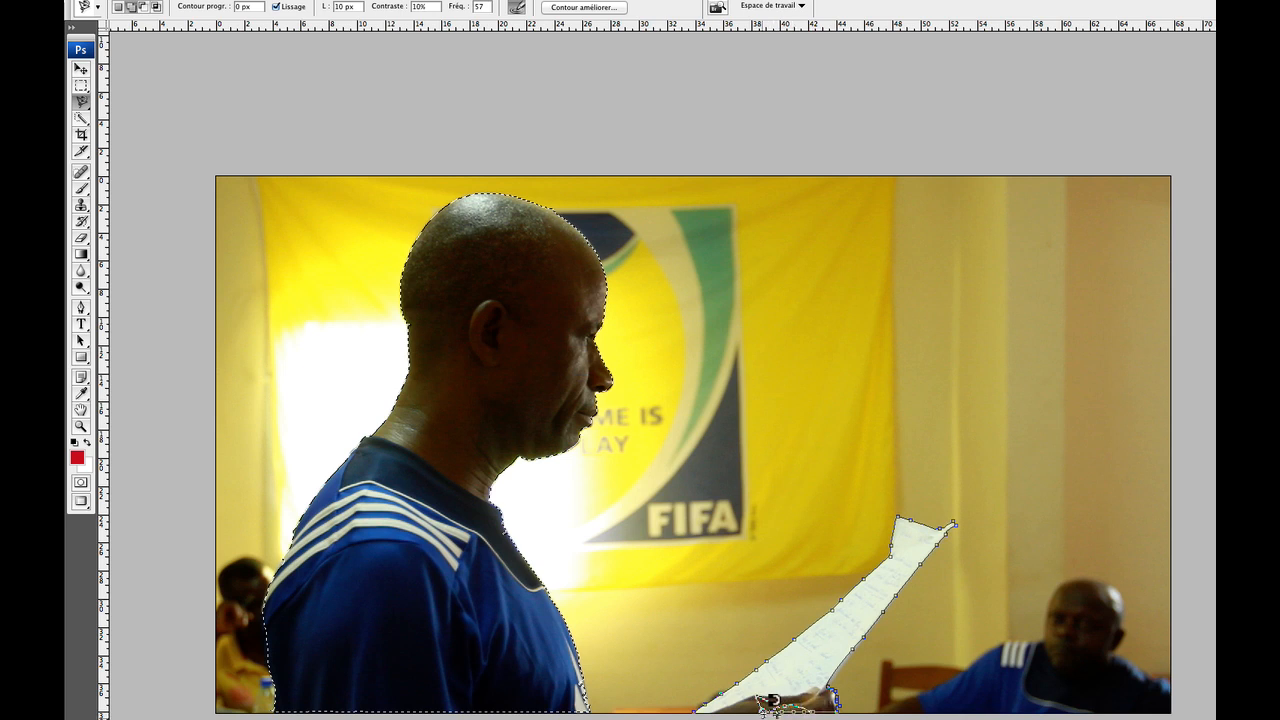
pyautogui.click(697, 708)
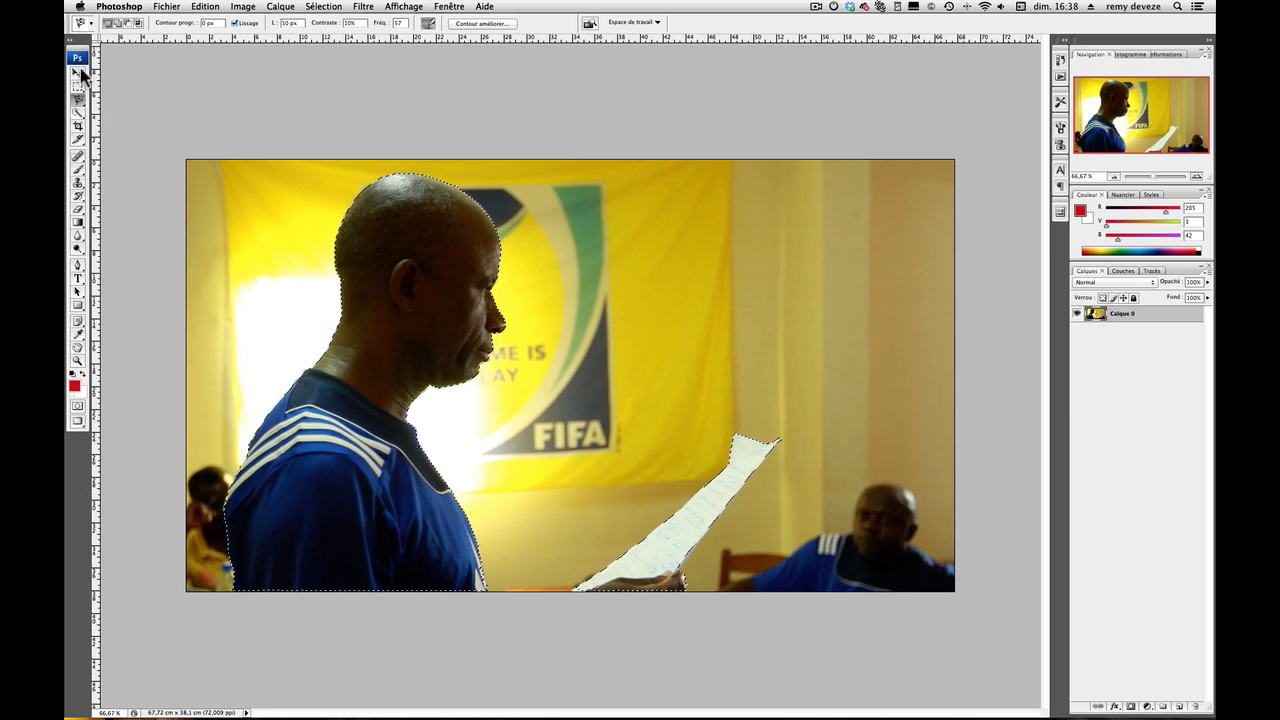
# Add a layer mask (Masque de fusion) to Calque 0 with the option Faire apparaître la sélection
pyautogui.click(77, 76)
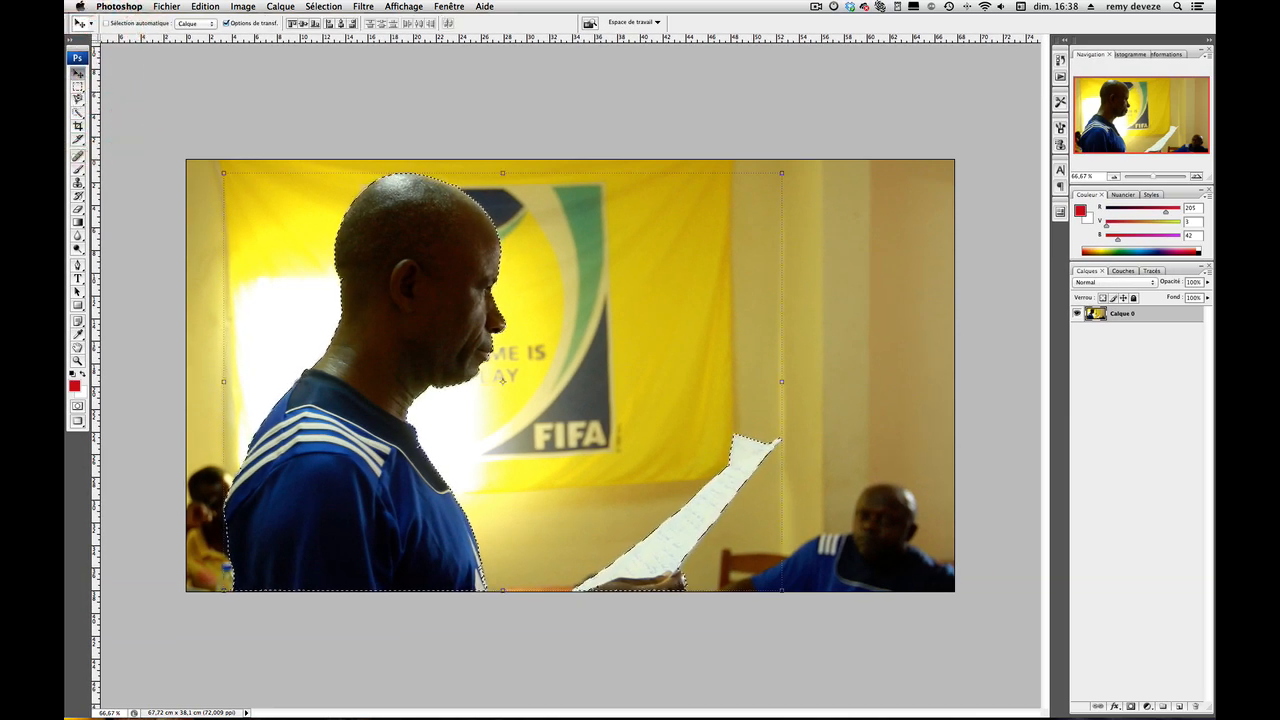
pyautogui.click(1137, 320)
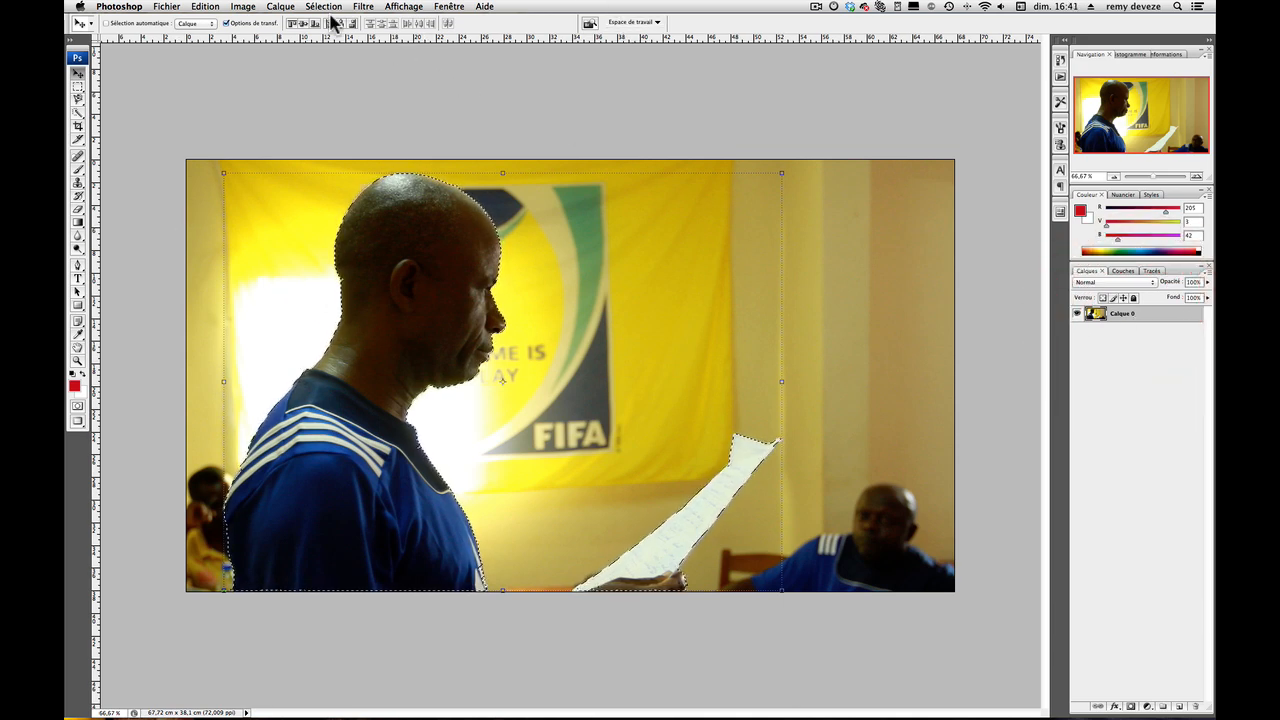
pyautogui.click(273, 6)
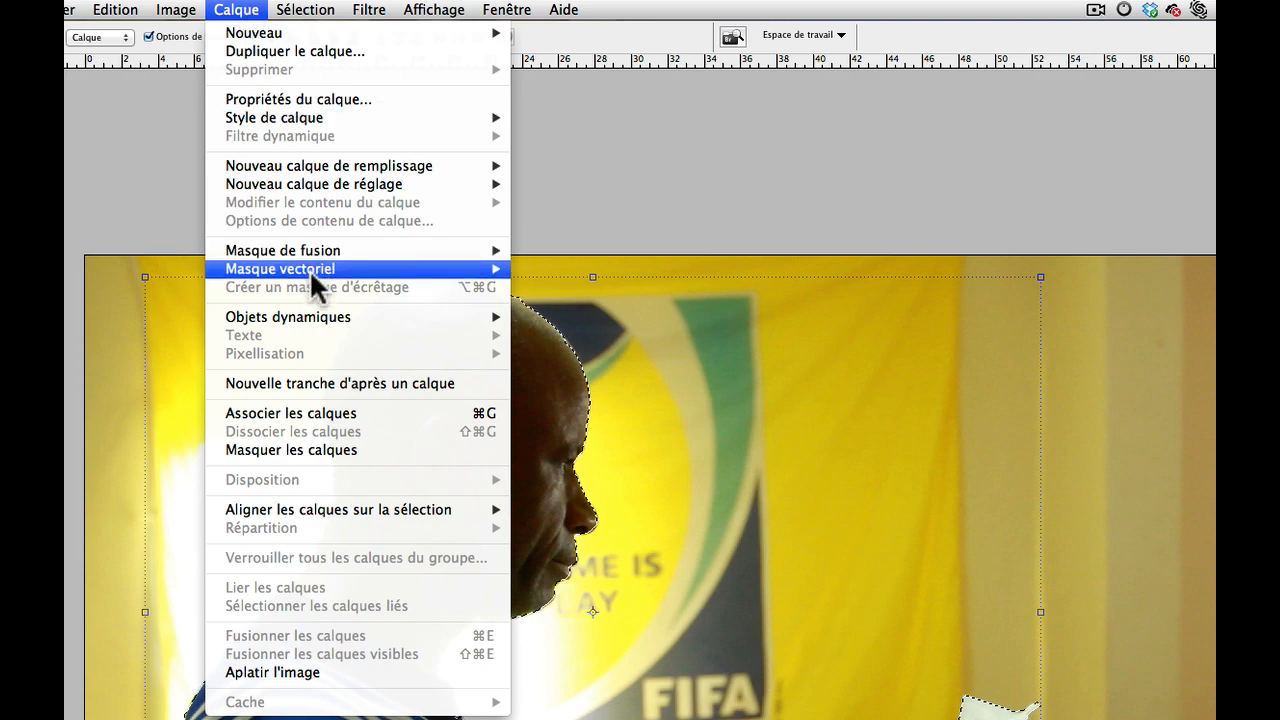
pyautogui.moveTo(318, 250)
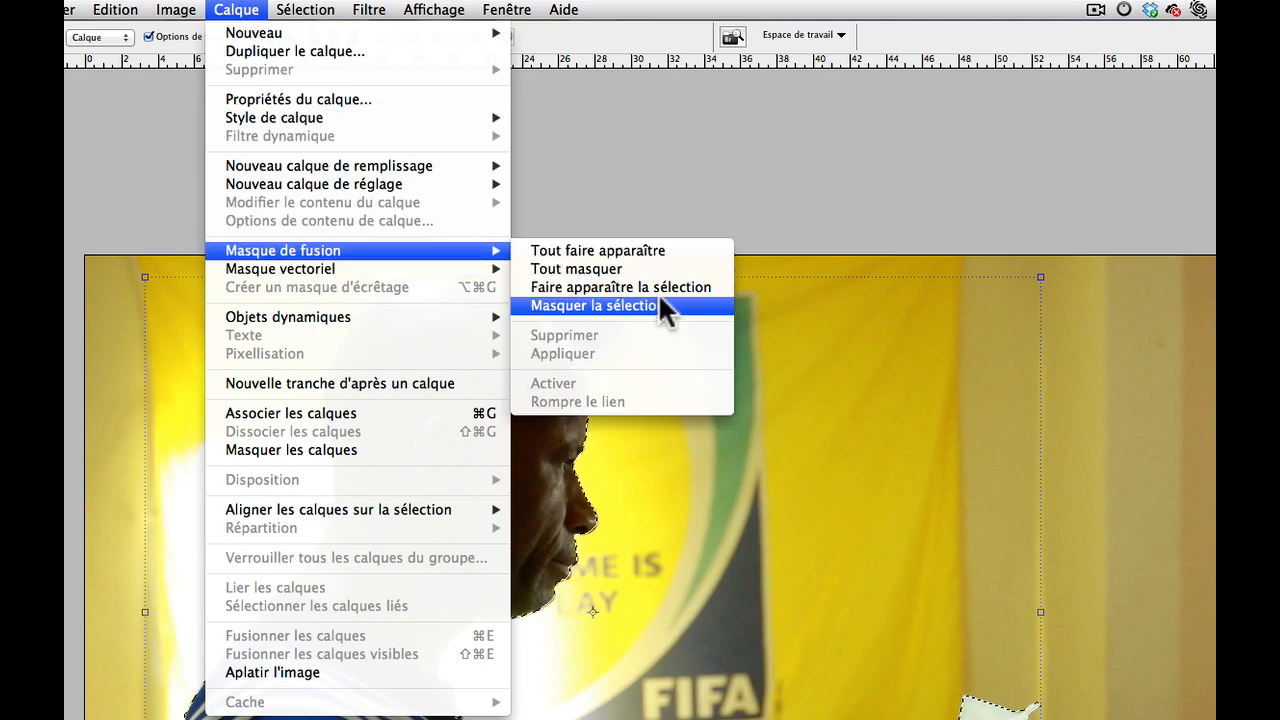
pyautogui.click(655, 287)
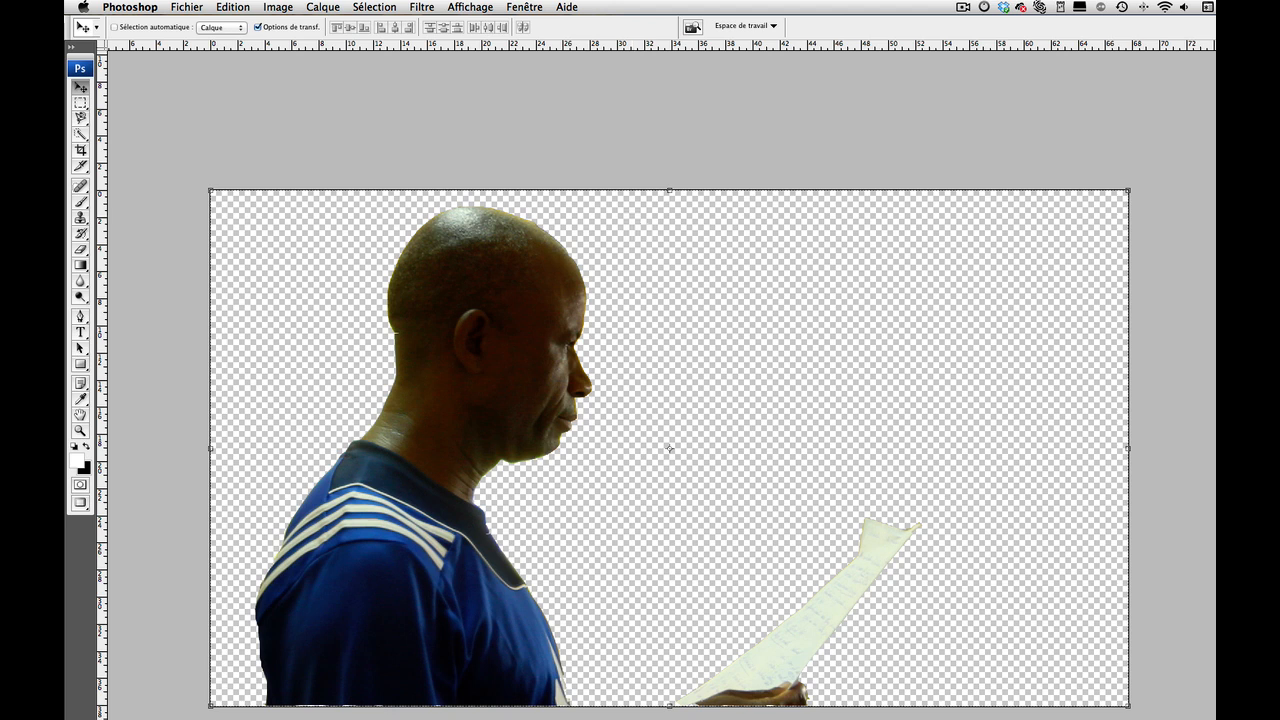
# Save the cutout on the Desktop in Photoshop format as calque FCPX.psd, with compatibility maximised
pyautogui.click(187, 8)
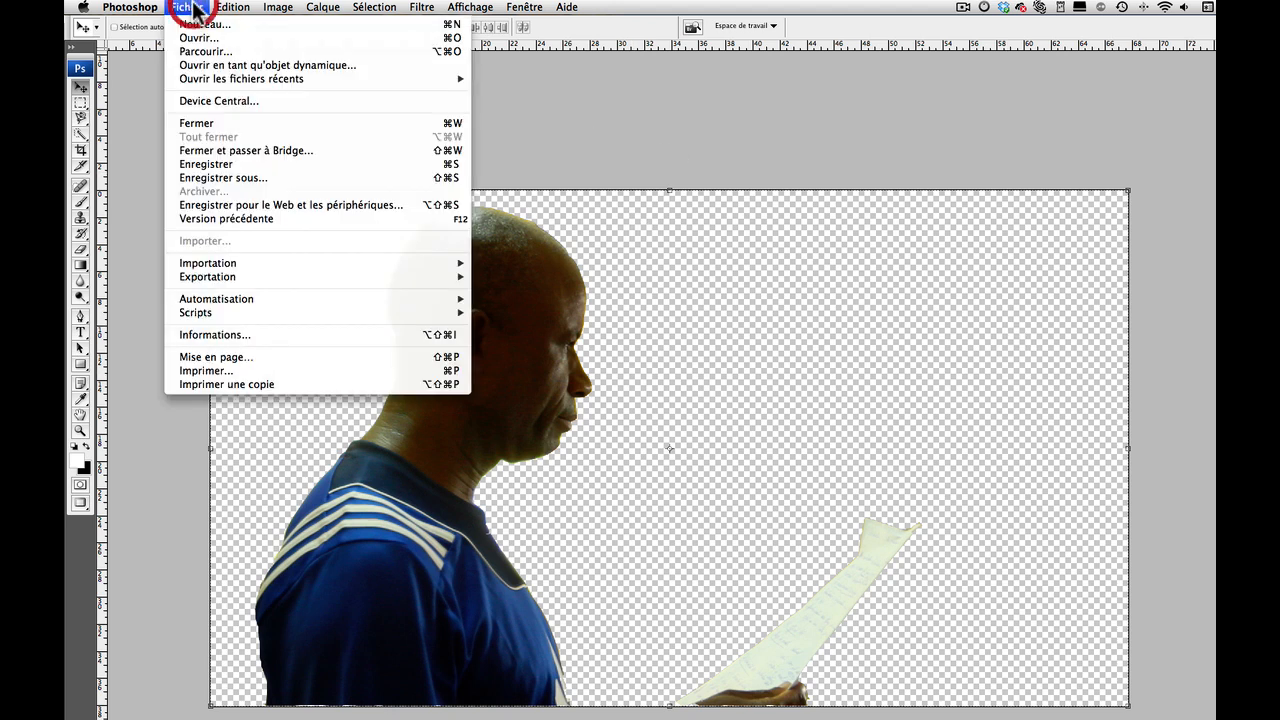
pyautogui.click(270, 177)
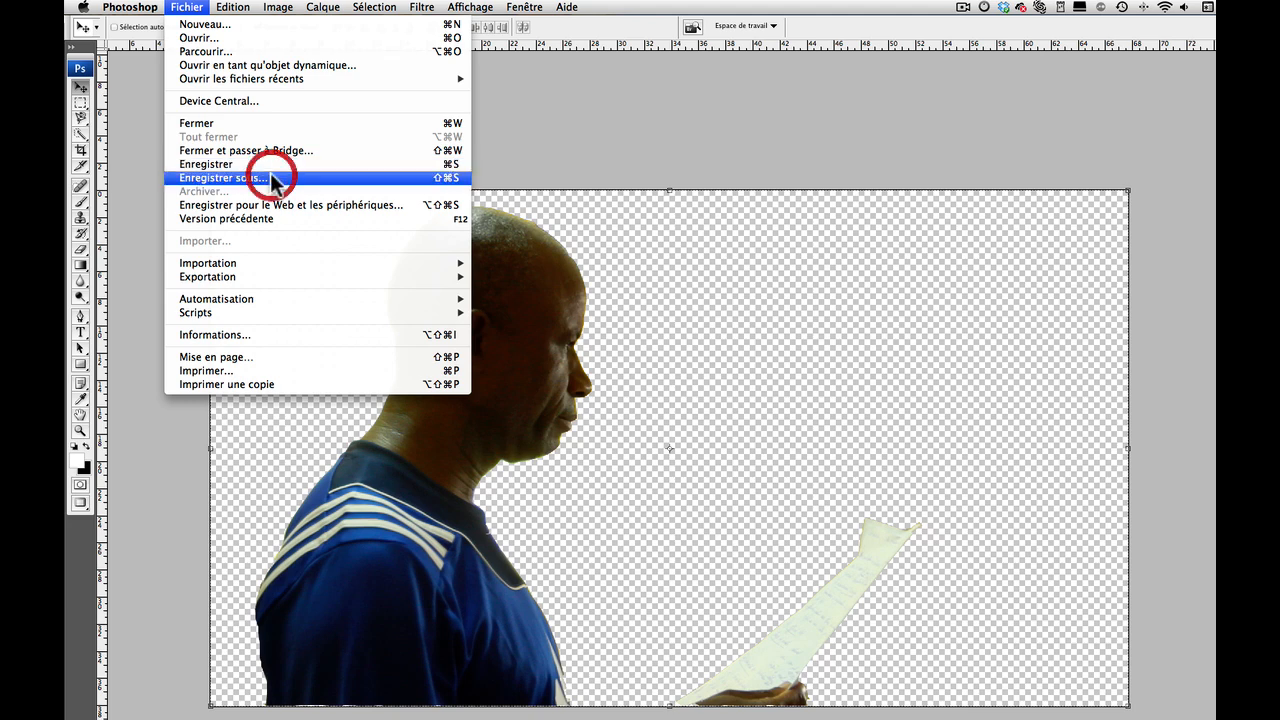
pyautogui.write('calque F')
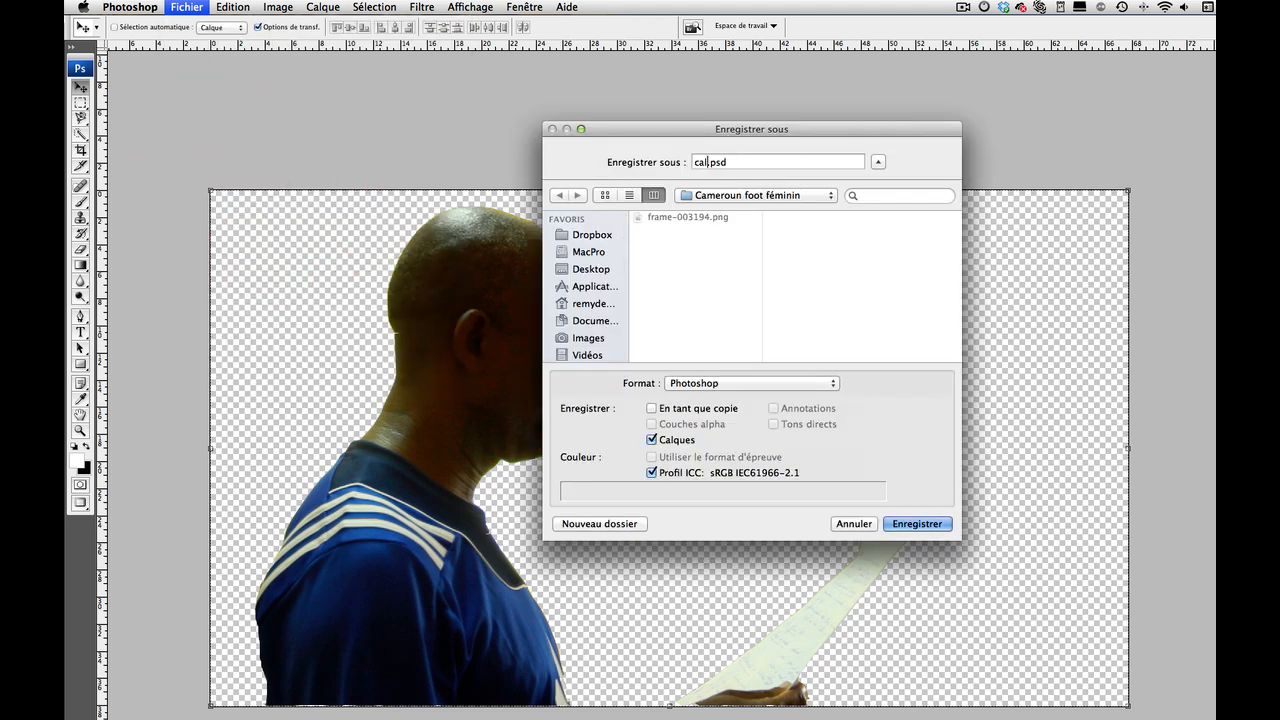
pyautogui.write('CPX')
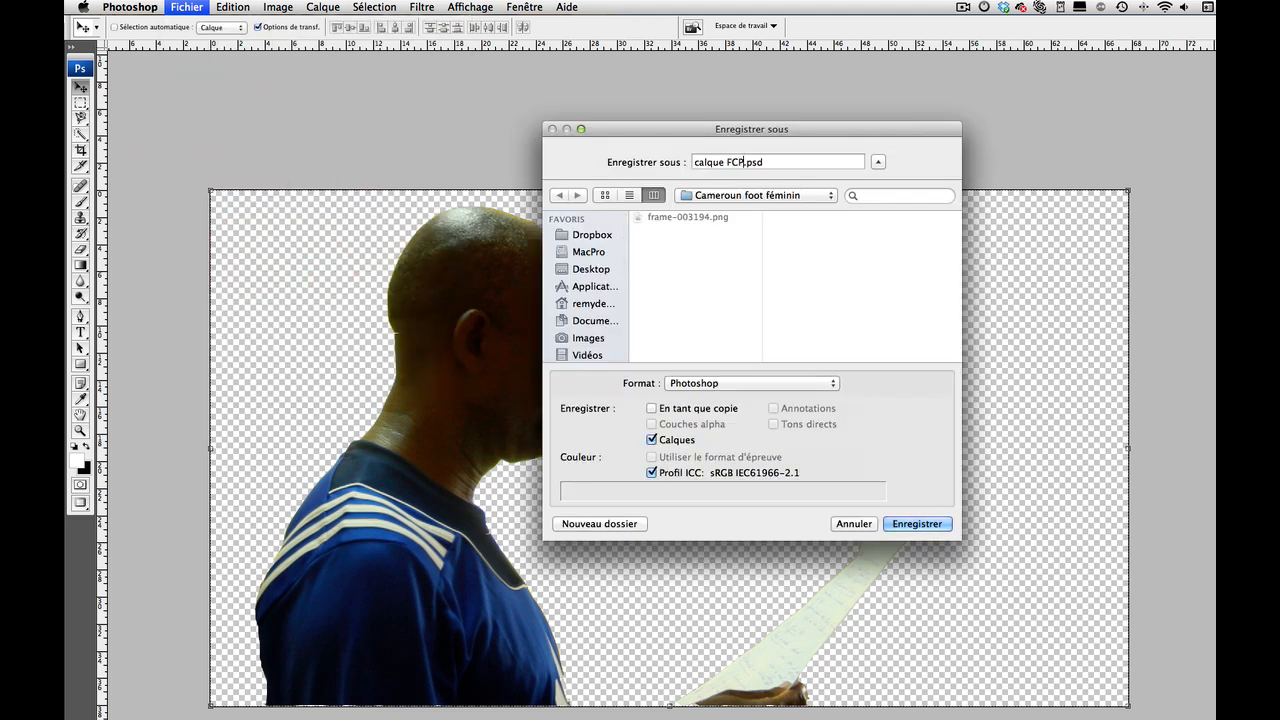
pyautogui.click(572, 268)
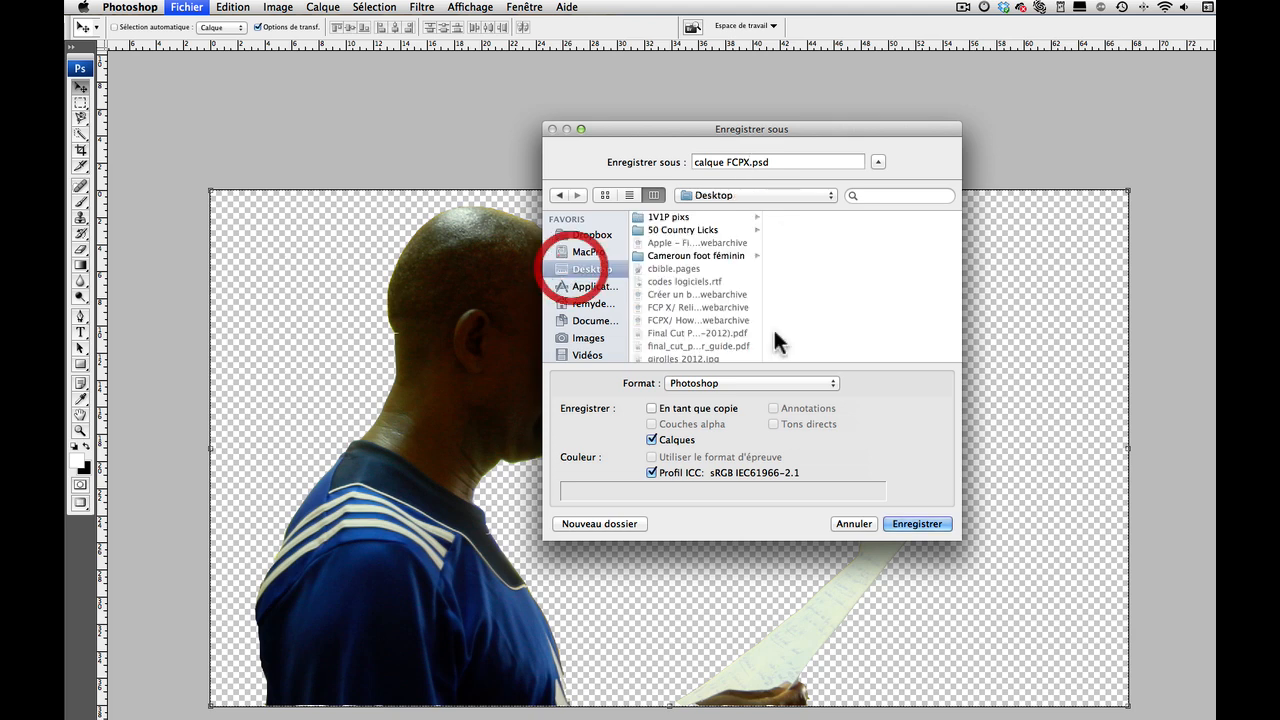
pyautogui.click(920, 522)
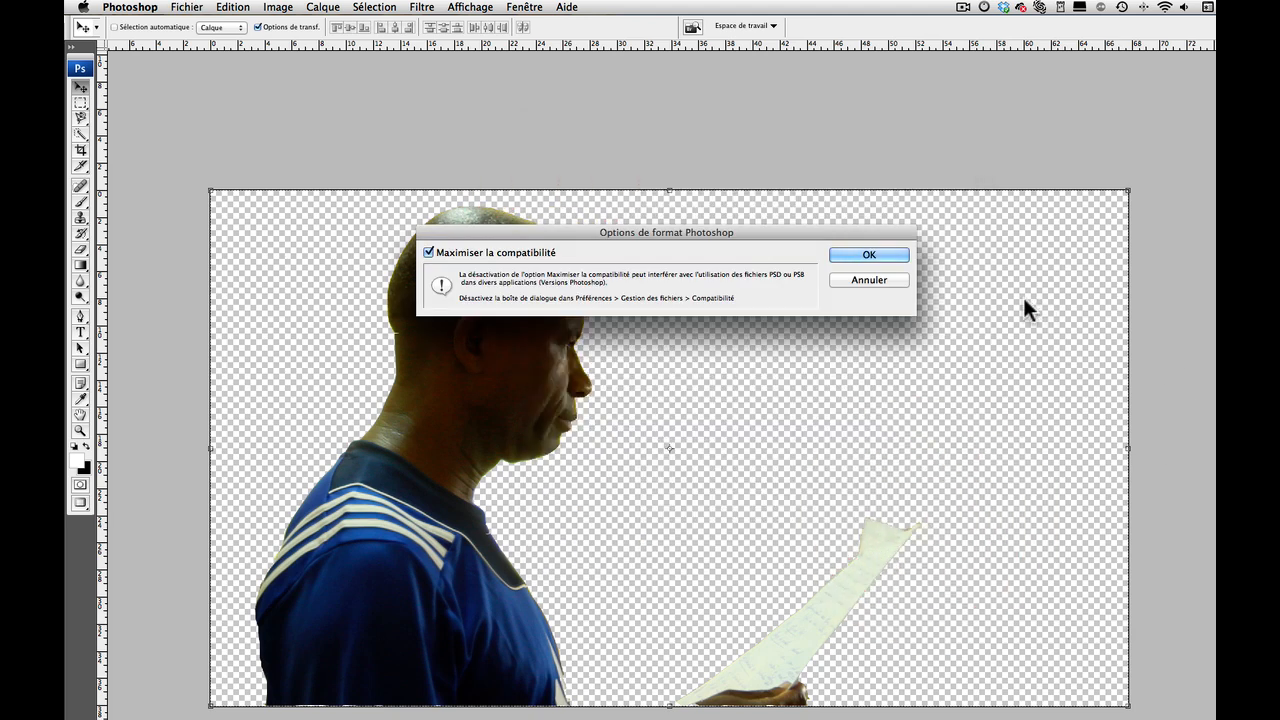
pyautogui.click(866, 255)
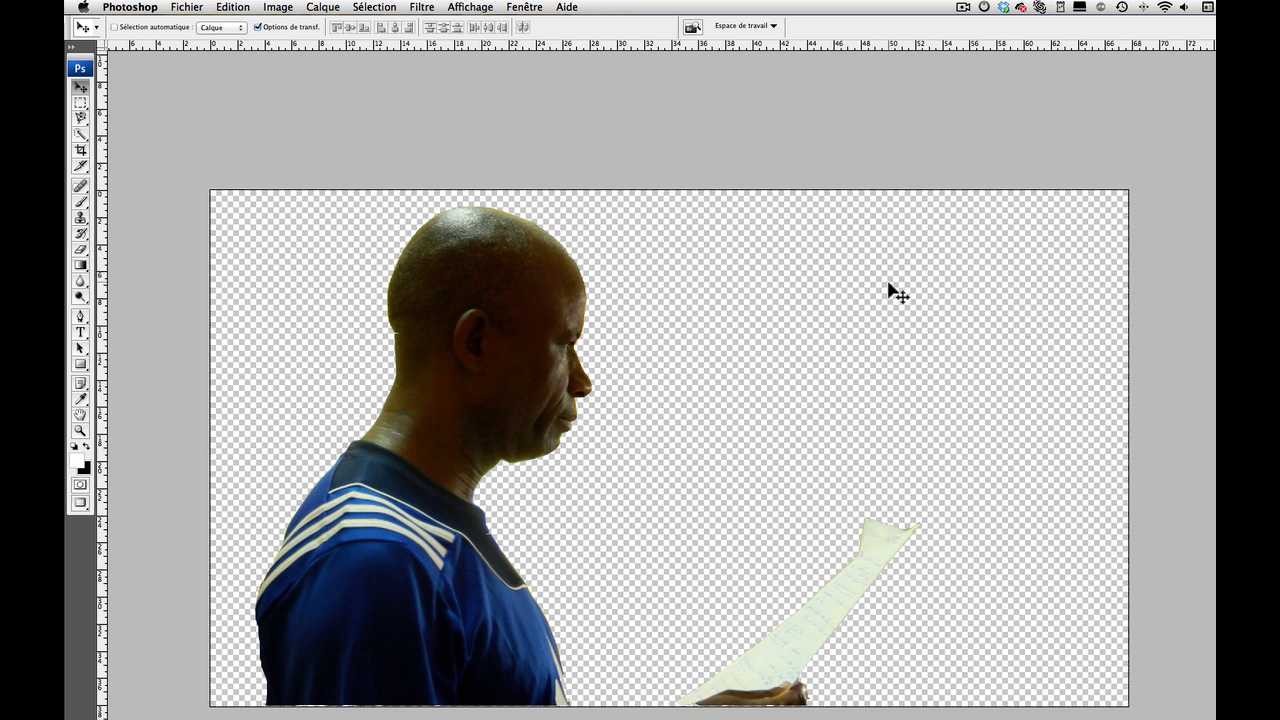
# Hide Photoshop to return to Final Cut Pro X and close the retiming editor on the Foot stage reu3 clip
pyautogui.click(130, 8)
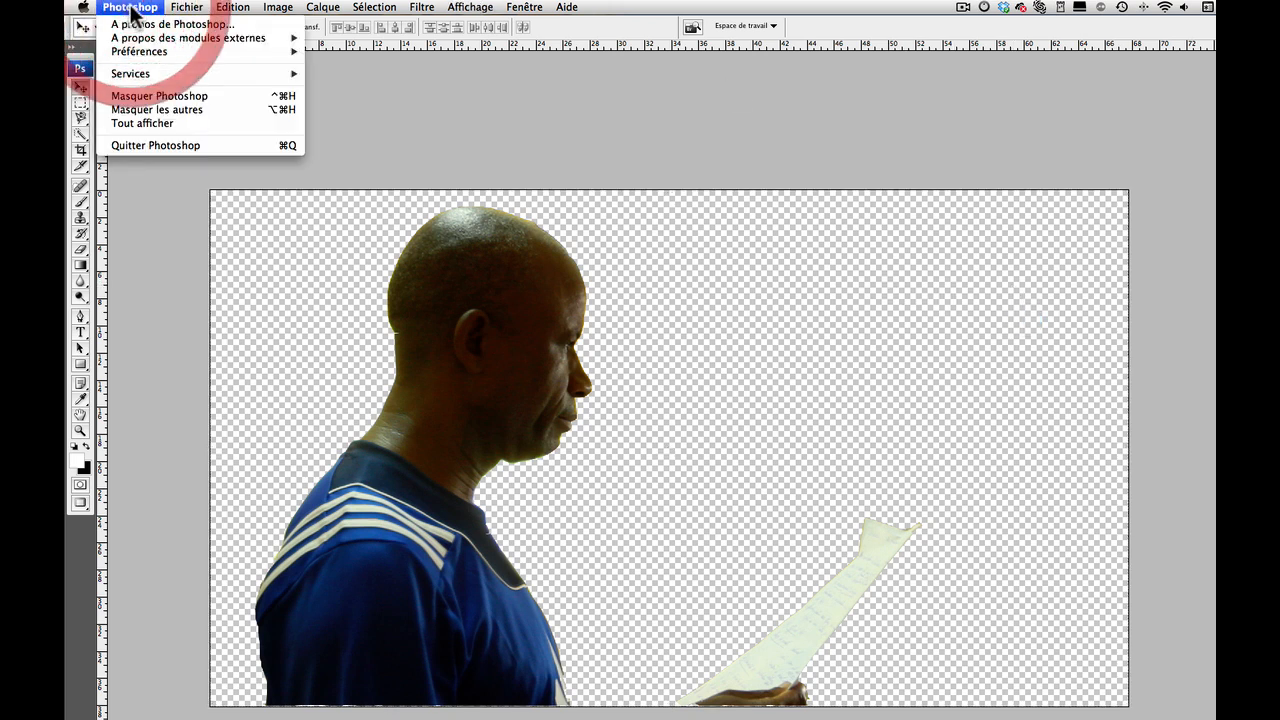
pyautogui.click(157, 95)
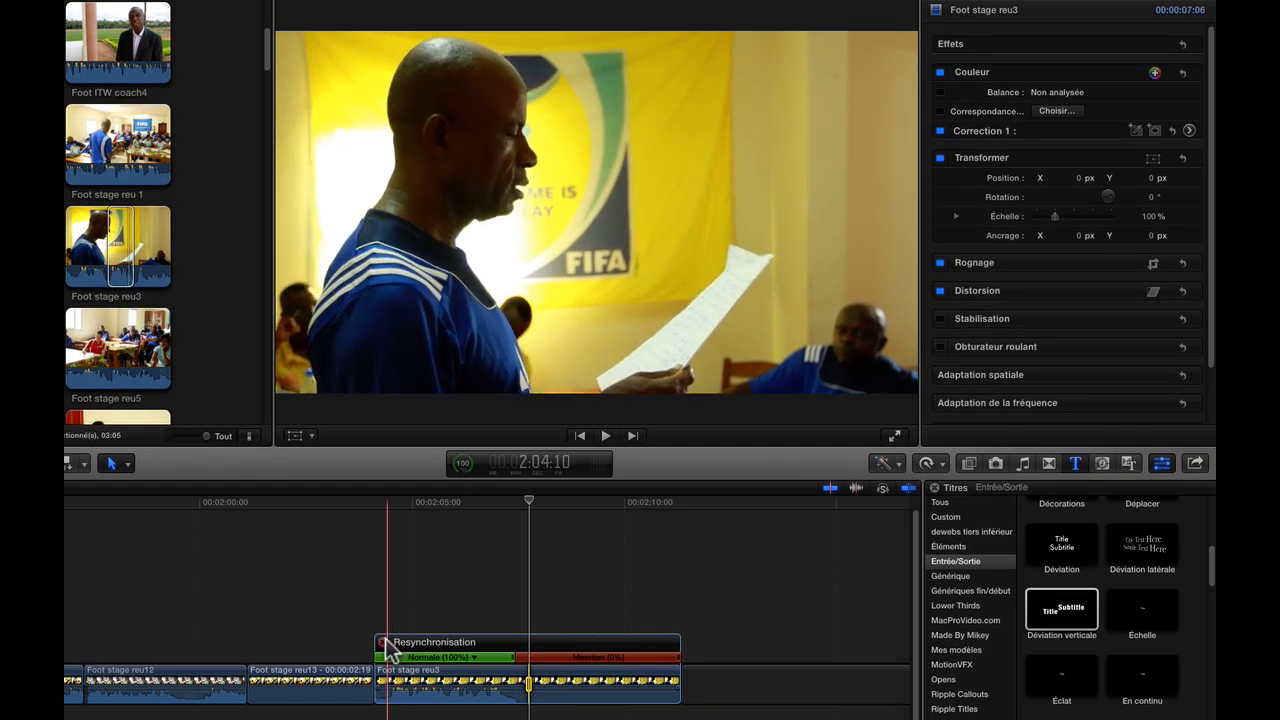
pyautogui.click(383, 642)
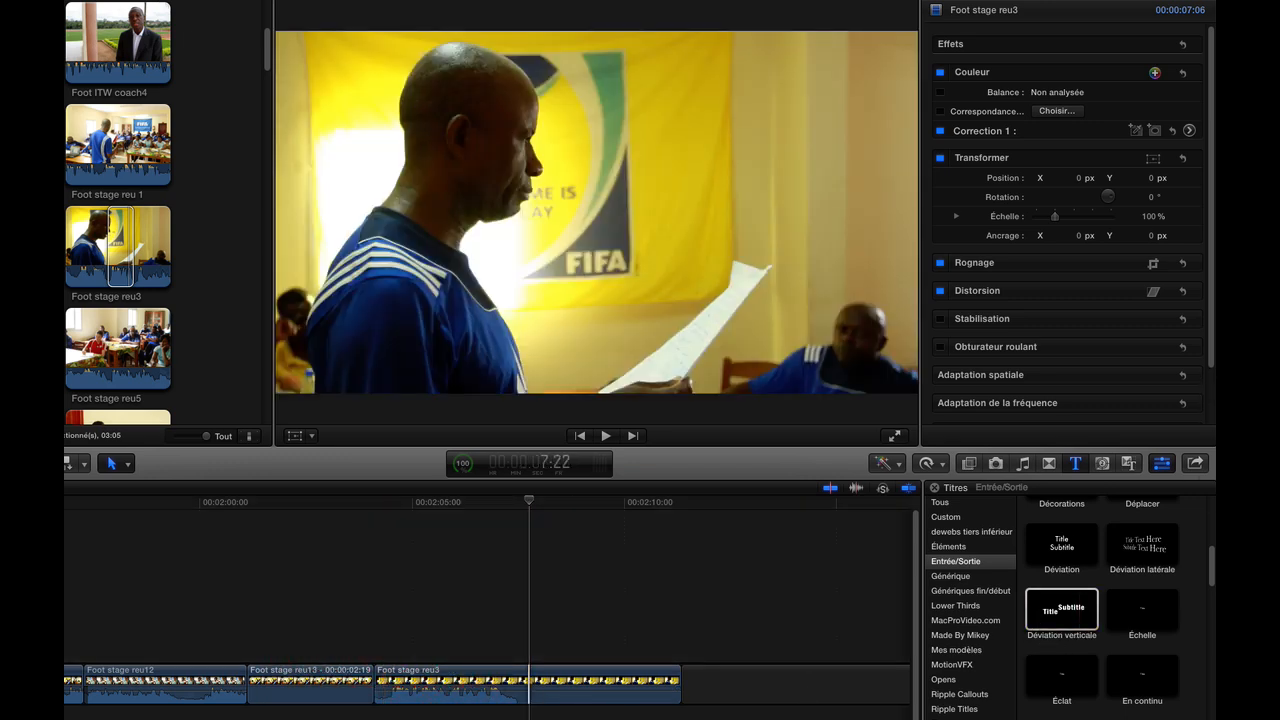
# Place calque FCPX.psd from the Desktop above Foot stage reu3 at 2:07:19, shrinking the window for access and enlarging it again
pyautogui.moveTo(1217, 719); pyautogui.dragTo(1116, 719)
pyautogui.moveTo(1190, 502); pyautogui.dragTo(533, 588)
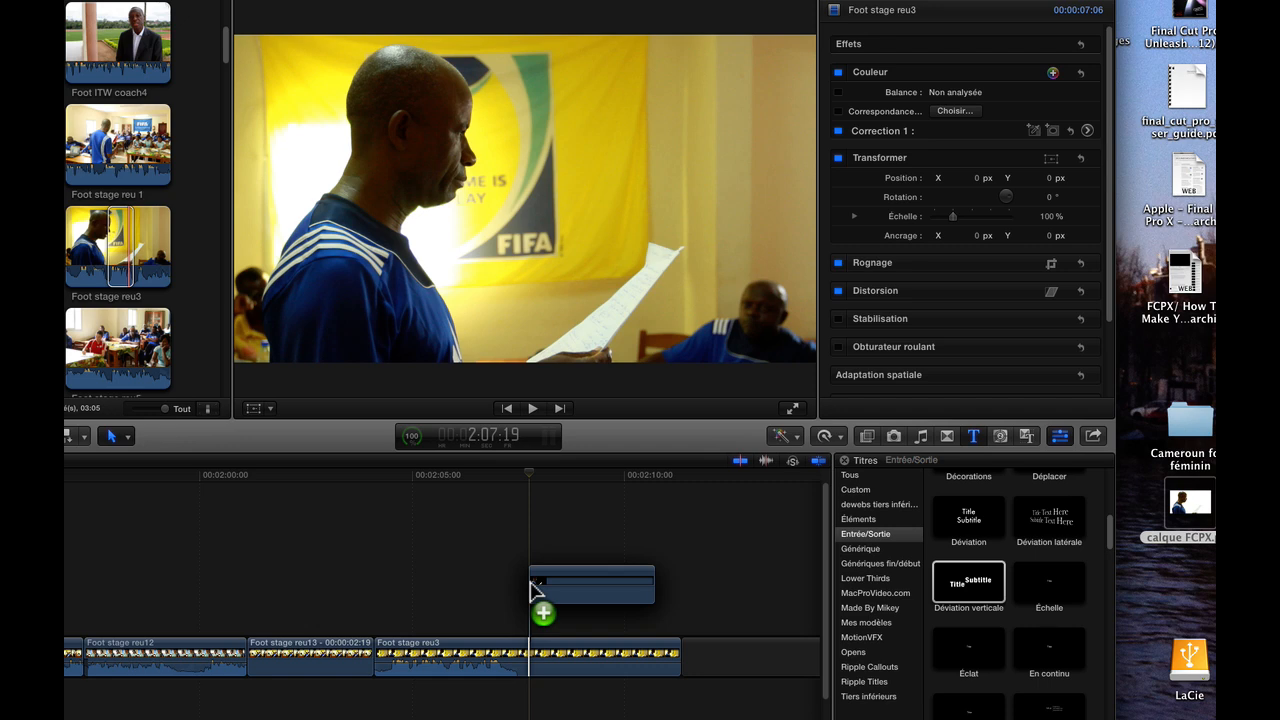
pyautogui.moveTo(533, 588); pyautogui.dragTo(528, 590)
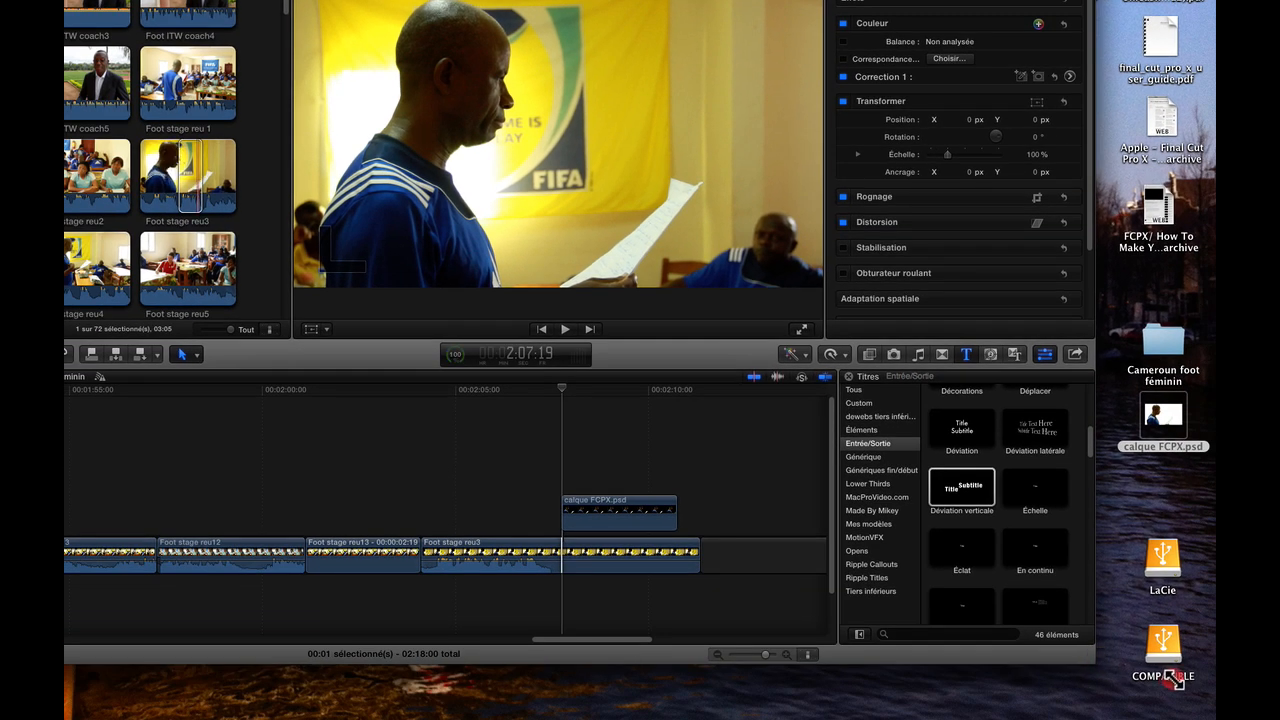
pyautogui.moveTo(1094, 671); pyautogui.dragTo(1206, 709)
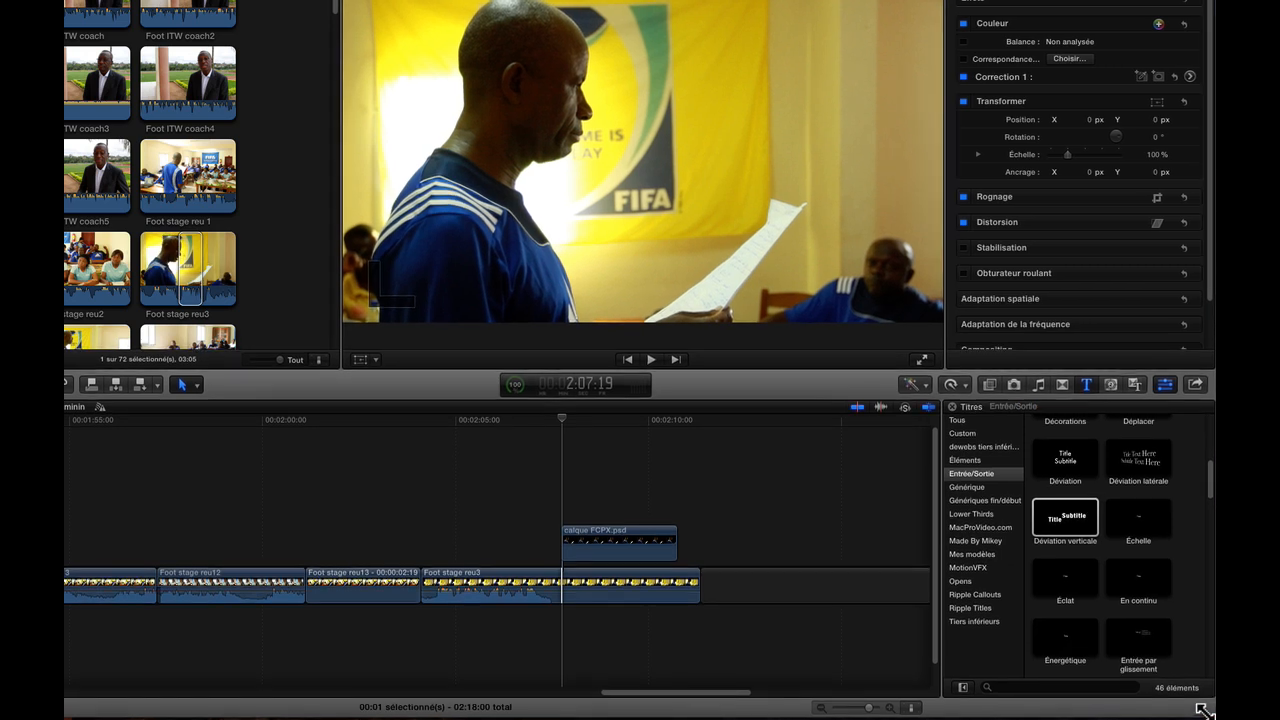
# Play the timeline across the start of the calque FCPX.psd clip
pyautogui.click(527, 428)
pyautogui.press('space')
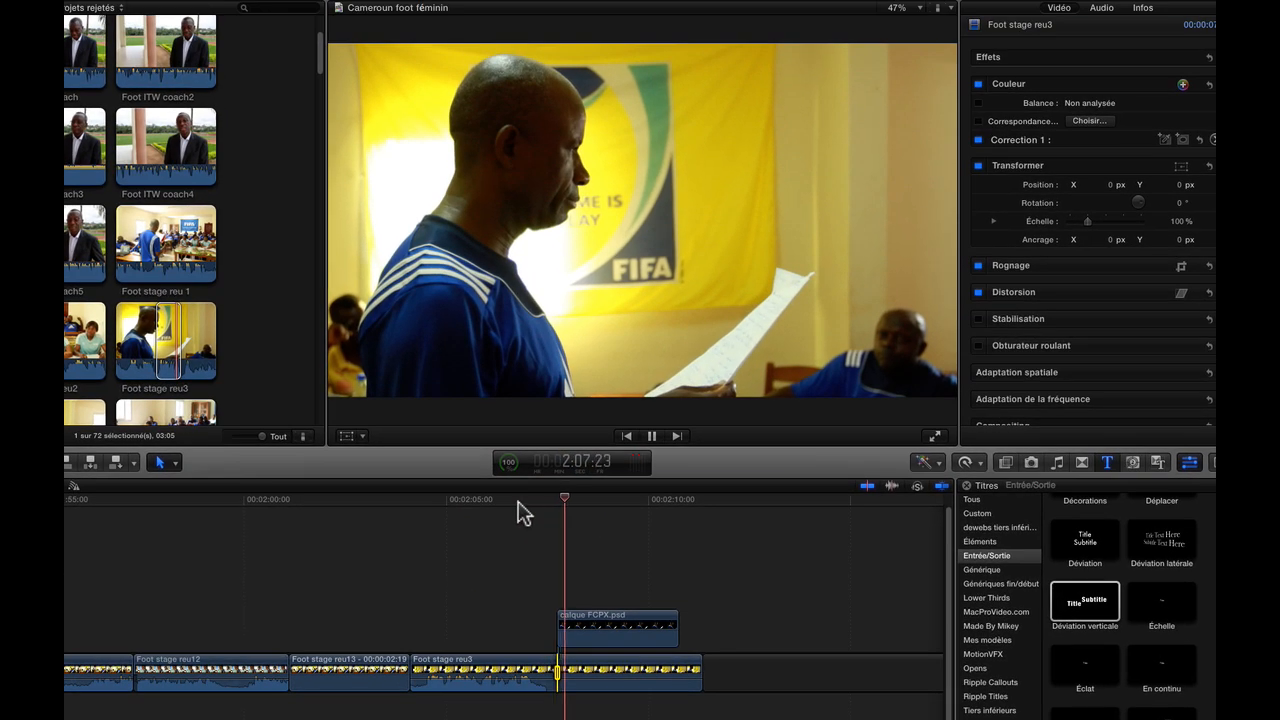
pyautogui.press('space')
# Shorten Foot stage reu3 to expose the cutout alone, and extend its end to line up with the end of calque FCPX.psd
pyautogui.moveTo(700, 666); pyautogui.dragTo(603, 666)
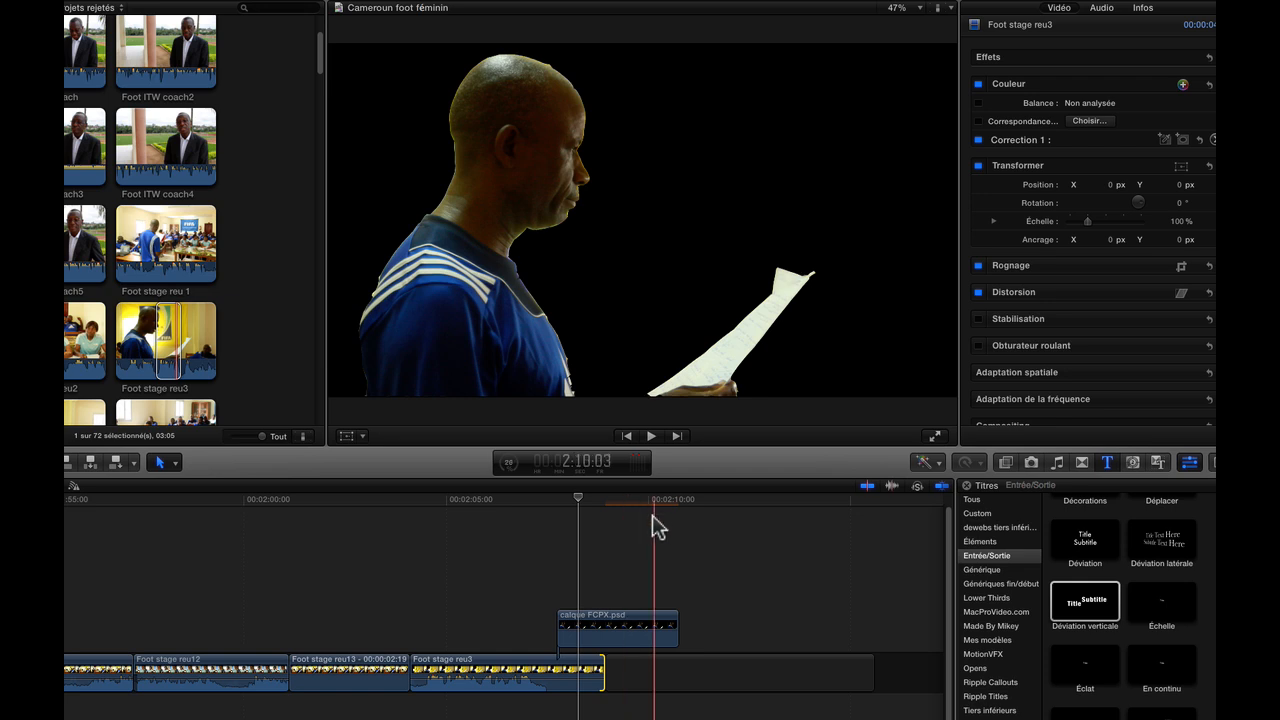
pyautogui.moveTo(598, 663); pyautogui.dragTo(678, 666)
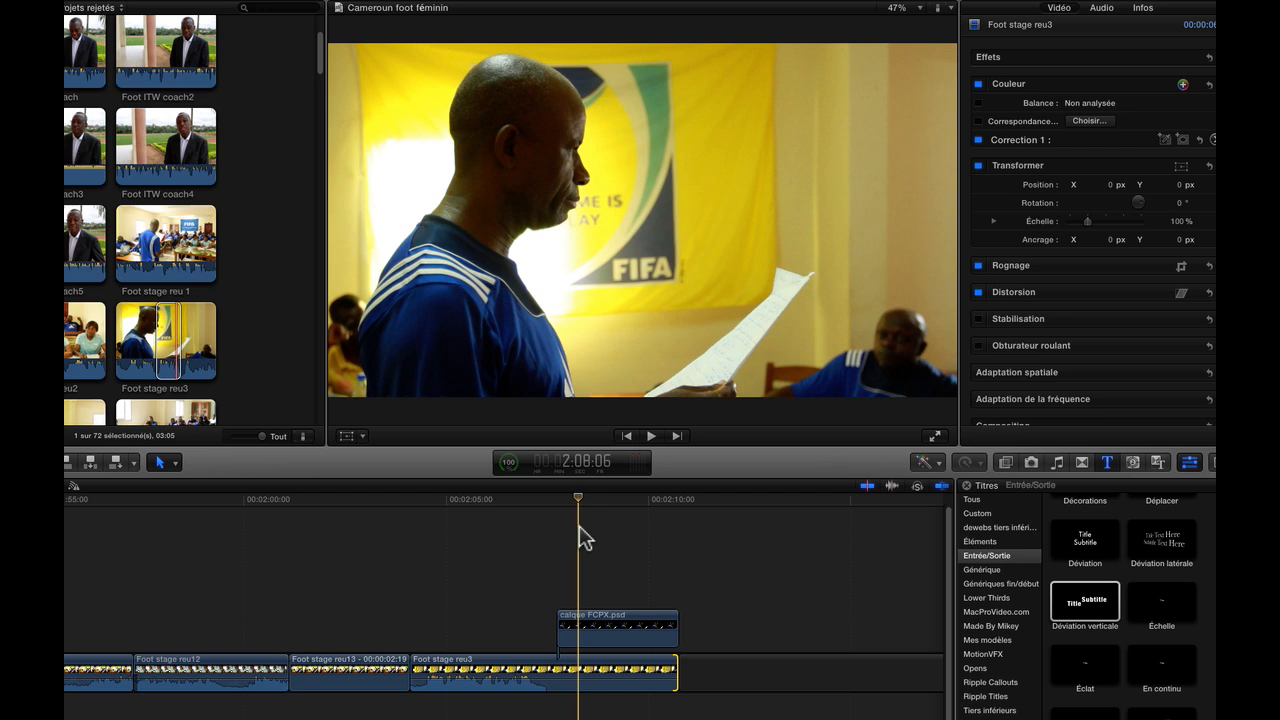
pyautogui.press('space')
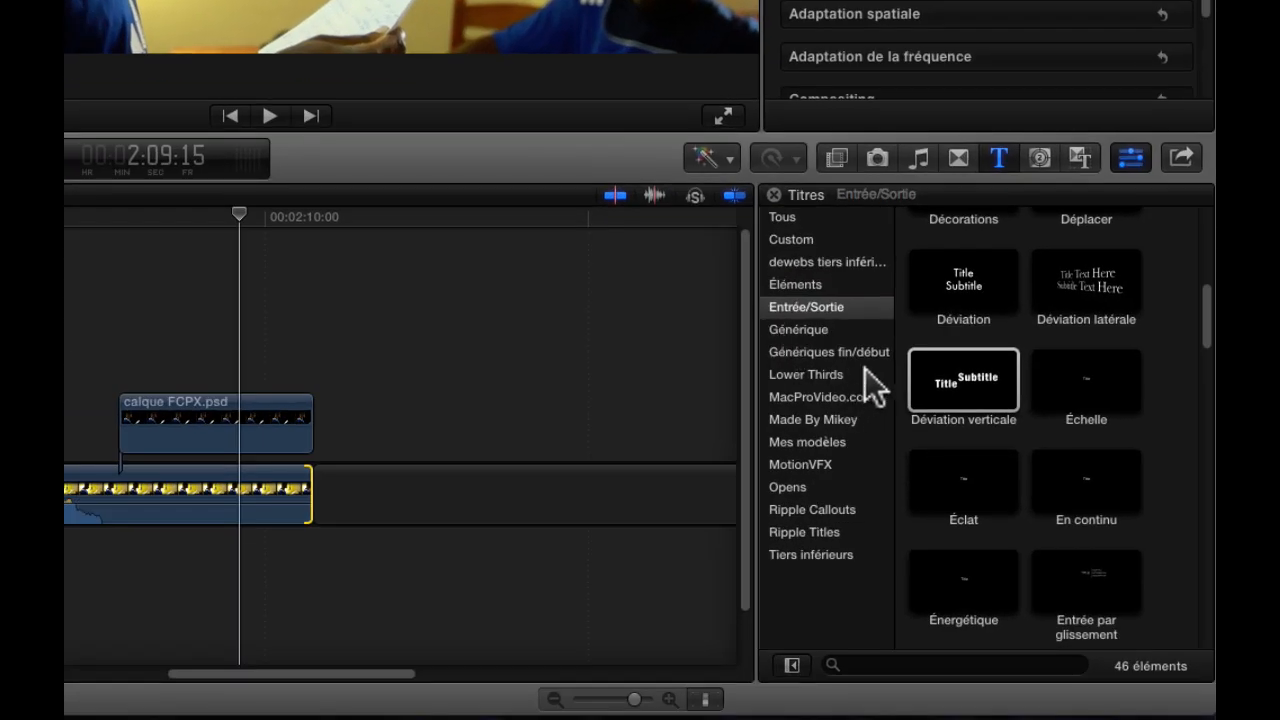
# Apply the Gaussien blur from the Flou video effects to the Foot stage reu3 clip
pyautogui.click(836, 157)
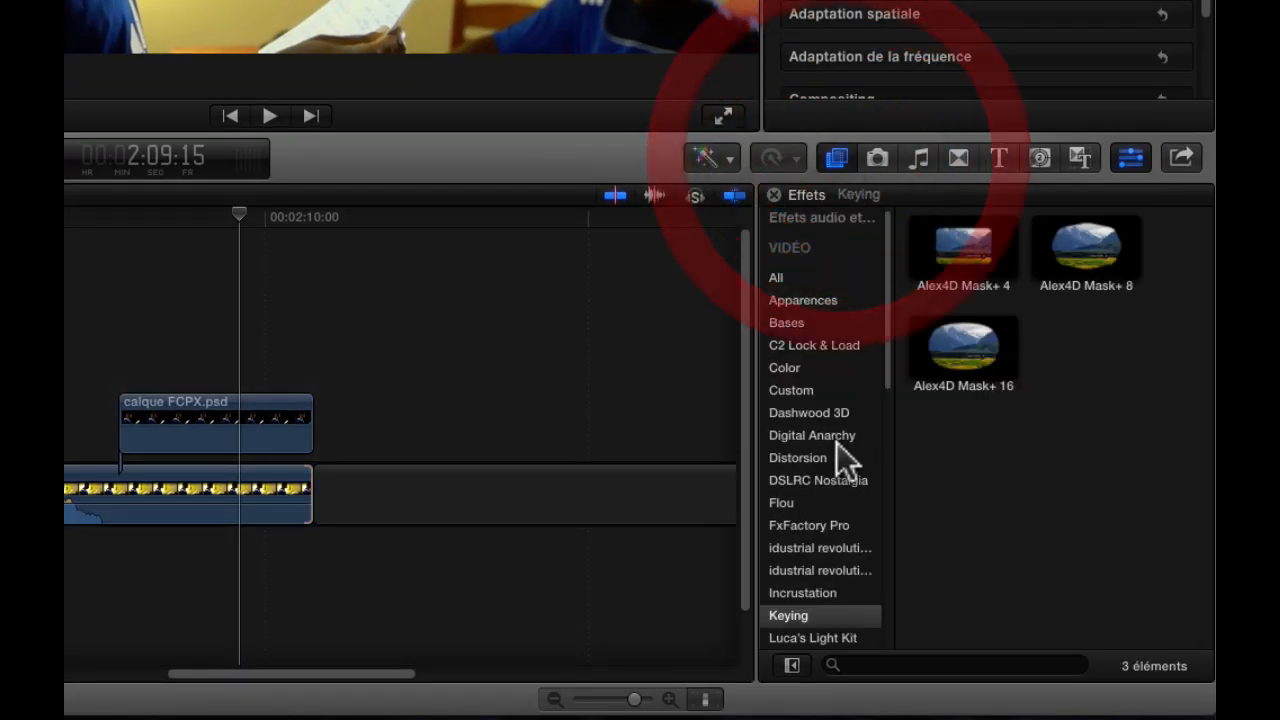
pyautogui.click(792, 503)
pyautogui.moveTo(960, 350); pyautogui.dragTo(149, 491)
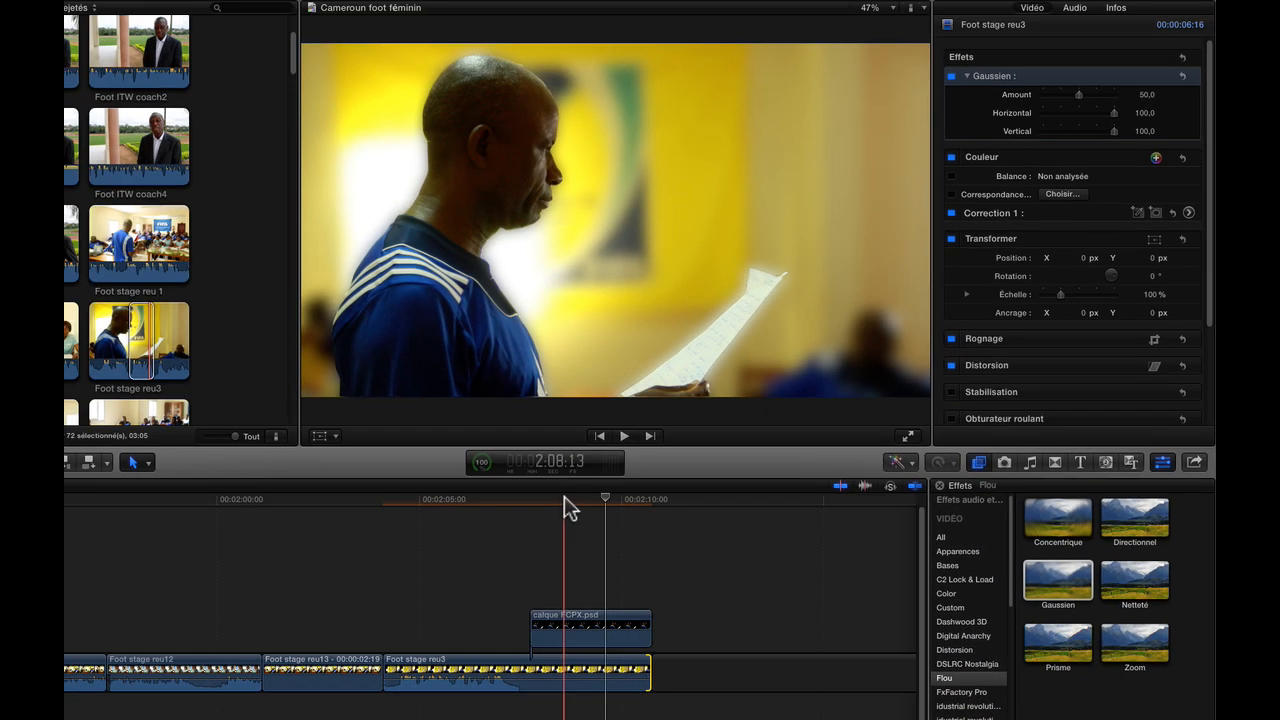
# Set the Gaussien blur's Amount to 0 at 2:07:19, where the calque FCPX.psd clip starts, and add a keyframe for it
pyautogui.click(531, 499)
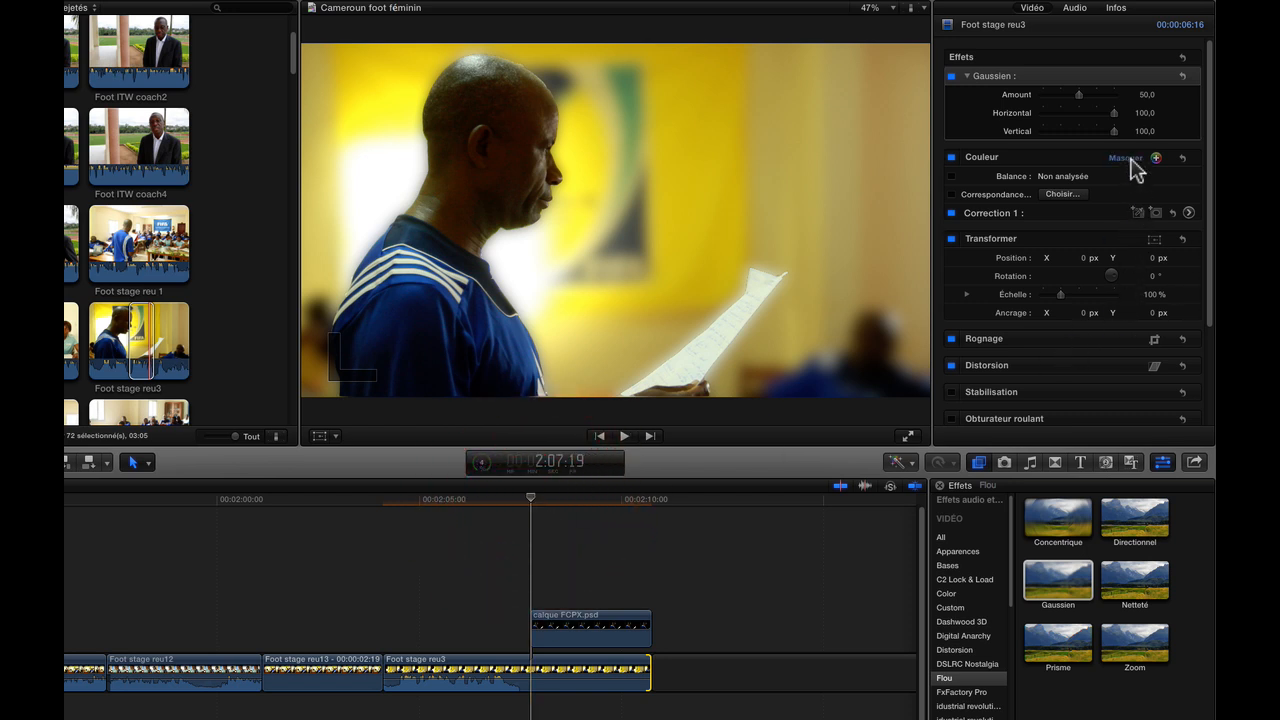
pyautogui.moveTo(1078, 94); pyautogui.dragTo(1006, 94)
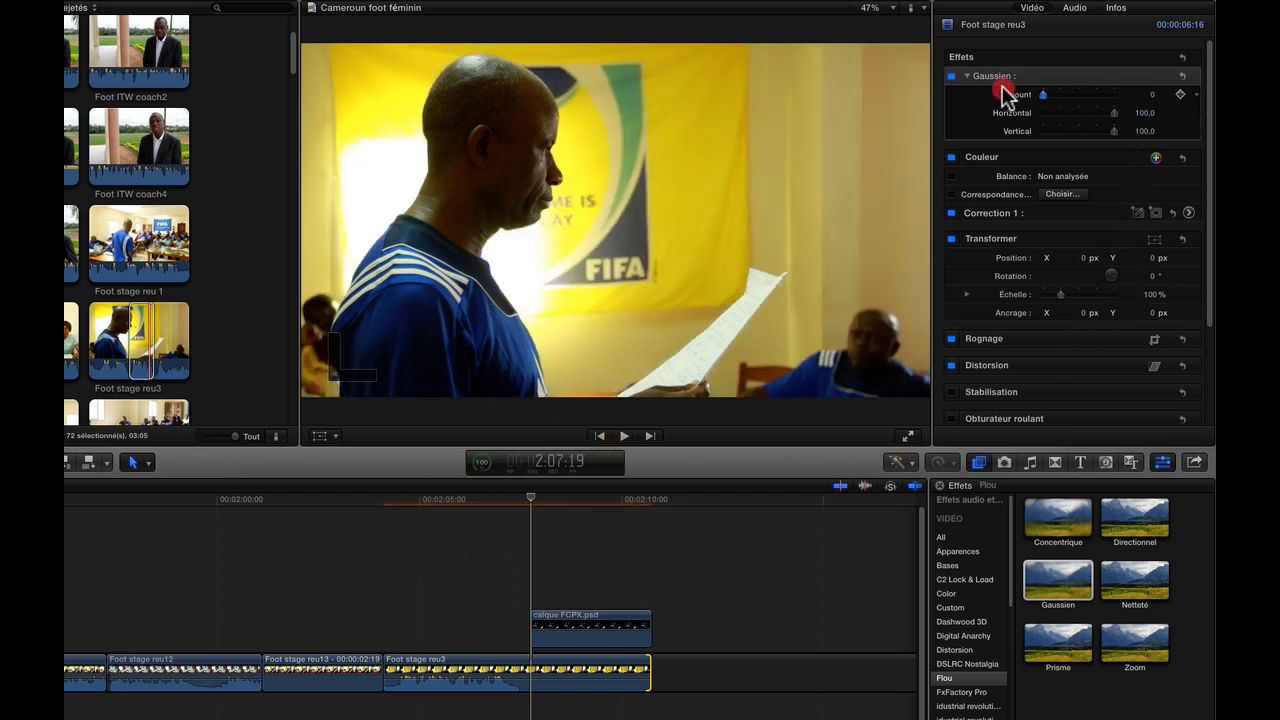
pyautogui.click(1195, 94)
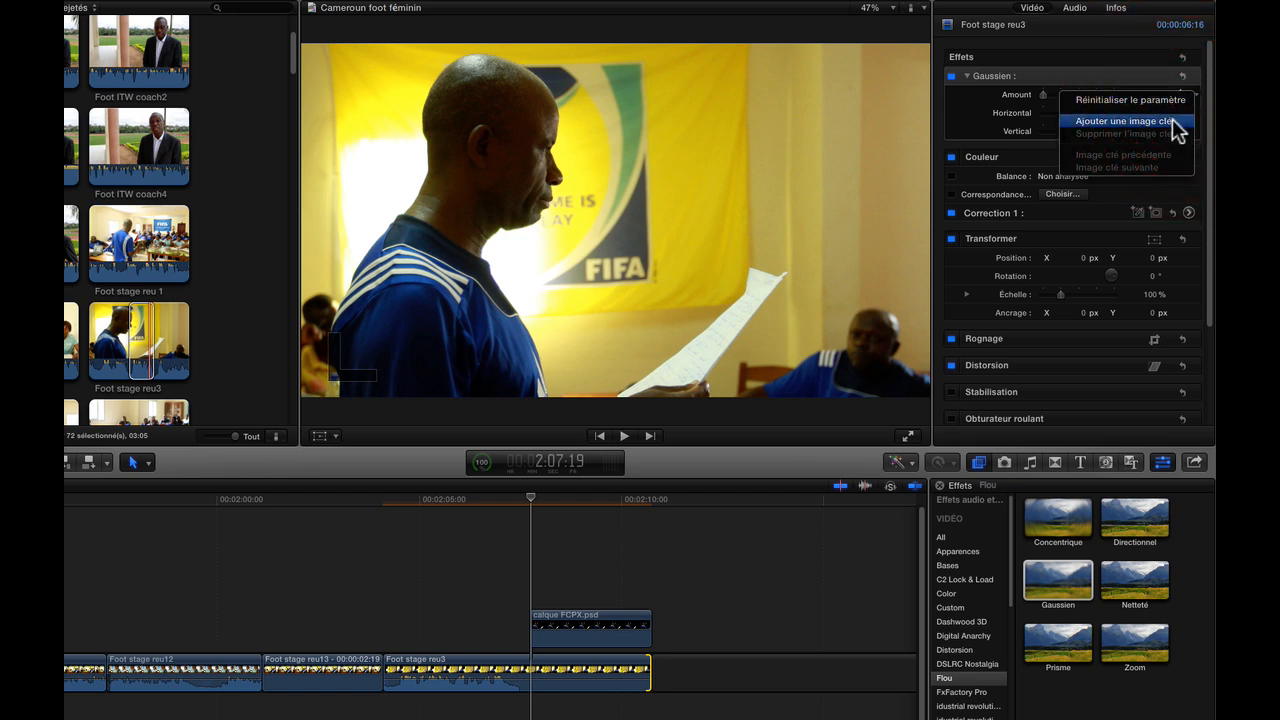
pyautogui.click(1172, 118)
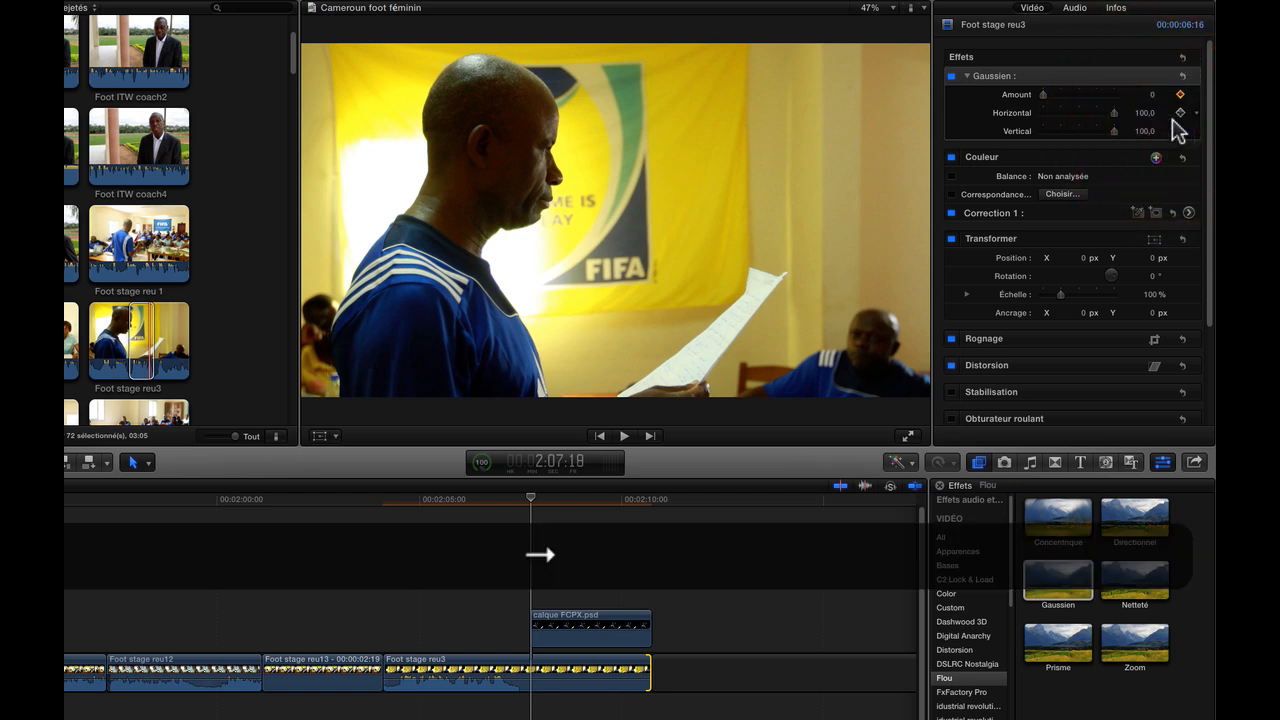
# Advance frame by frame to 2:08:03 and raise the Gaussien blur's Amount to about 52
pyautogui.press('Right')
pyautogui.press('Right')
pyautogui.press('Right')
pyautogui.press('Right')
pyautogui.press('Right')
pyautogui.press('Right')
pyautogui.press('Right')
pyautogui.press('Right')
pyautogui.press('Right')
pyautogui.press('Right')
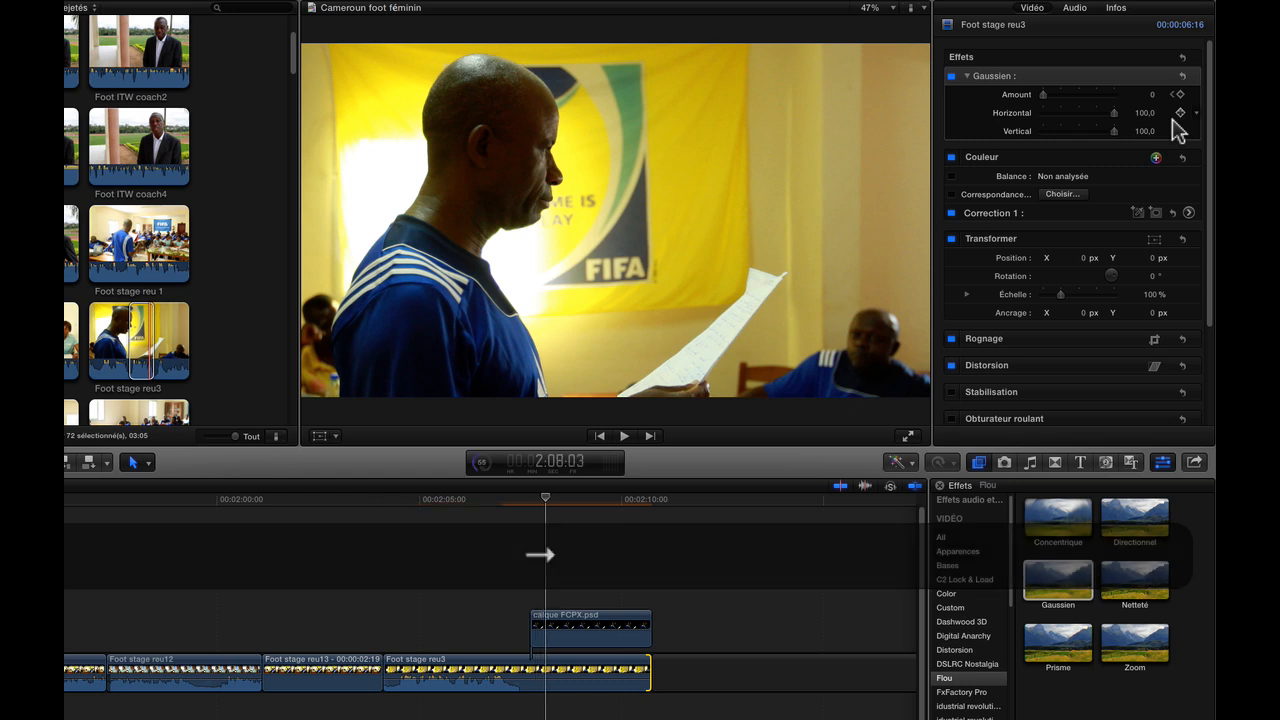
pyautogui.moveTo(1041, 94); pyautogui.dragTo(1080, 96)
# Play the timeline across the start of calque FCPX.psd to review the animated background blur
pyautogui.click(503, 526)
pyautogui.press('space')
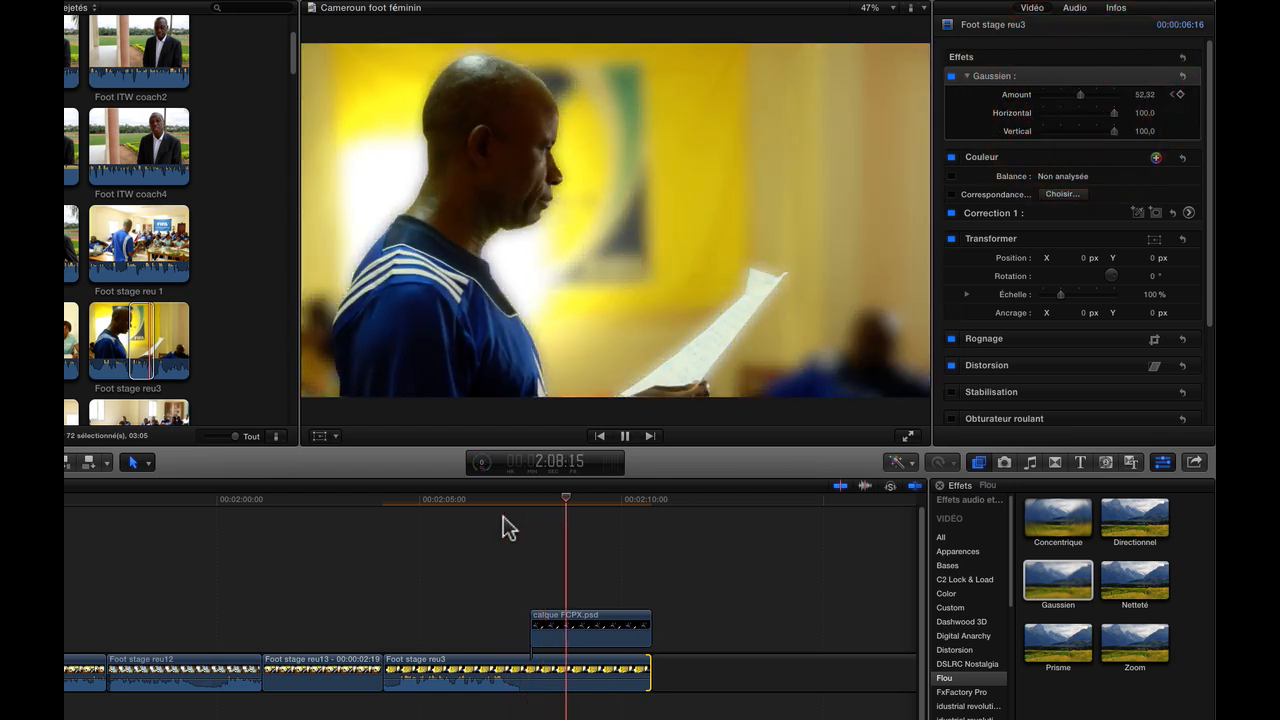
pyautogui.press('space')
pyautogui.press('space')
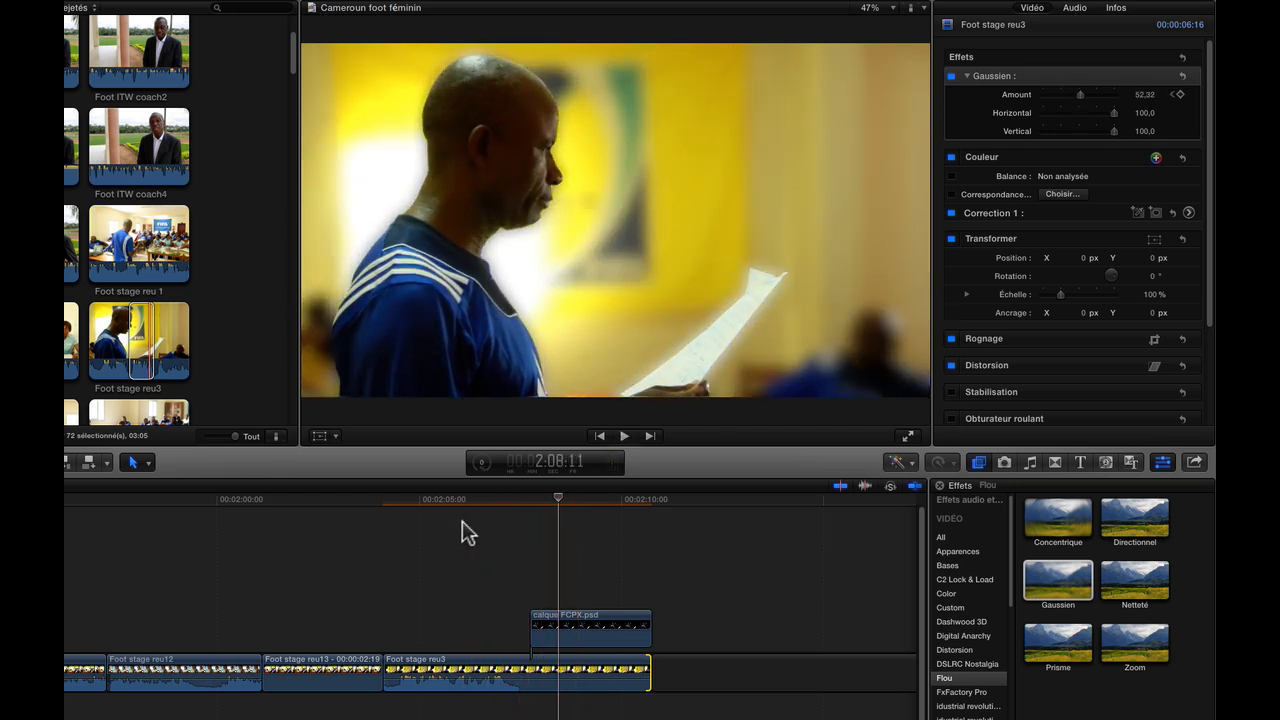
pyautogui.press('space')
# Add a Position keyframe to the calque FCPX.psd clip near its start, at 2:07:20
pyautogui.moveTo(562, 503); pyautogui.dragTo(531, 503)
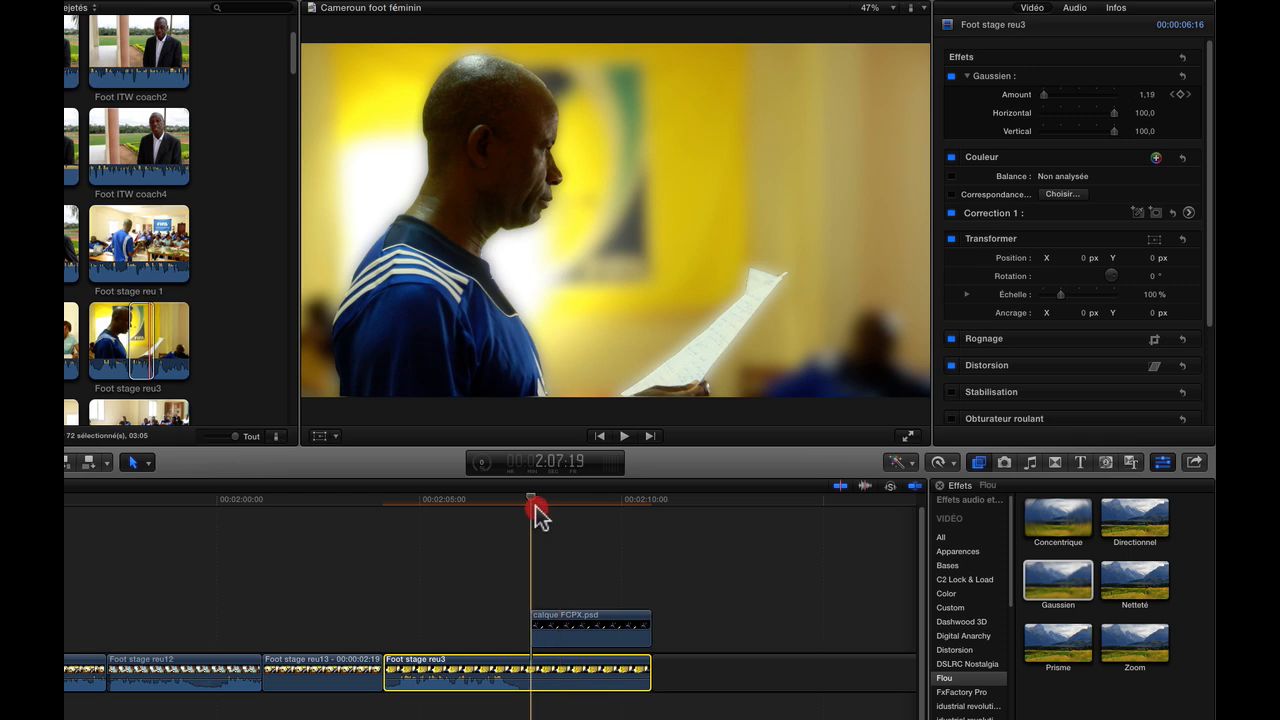
pyautogui.click(548, 628)
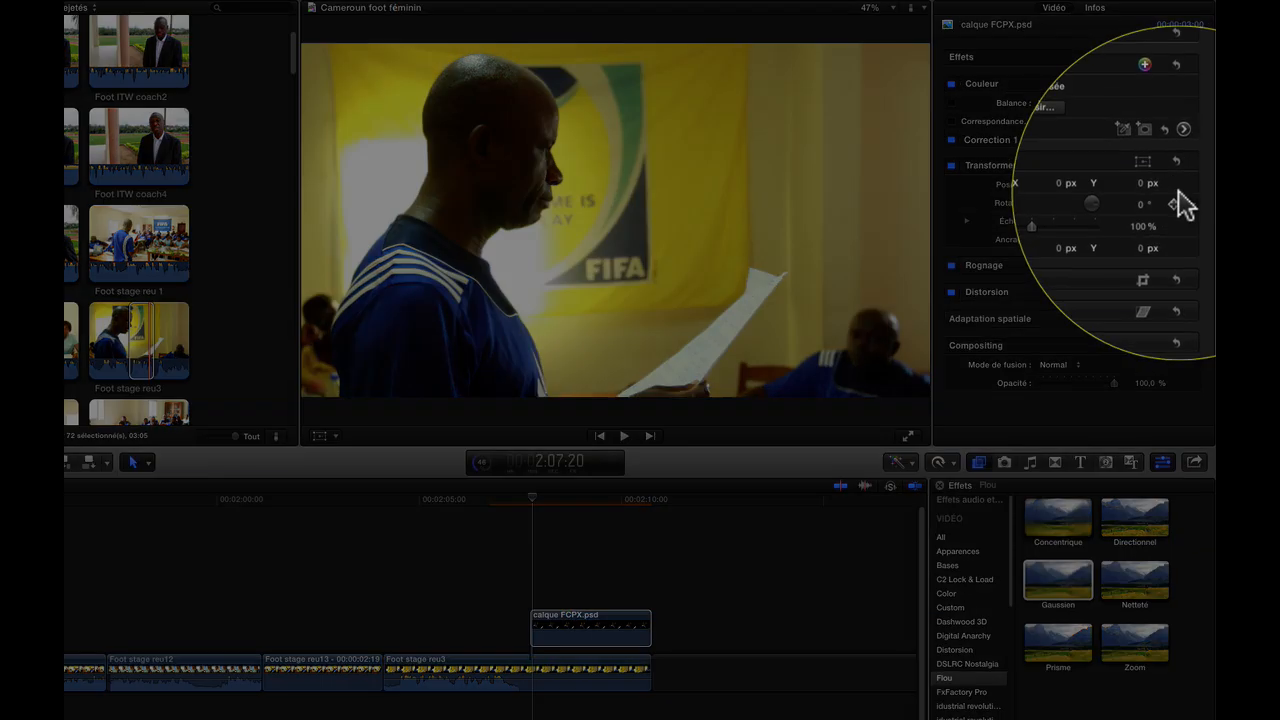
pyautogui.click(1180, 184)
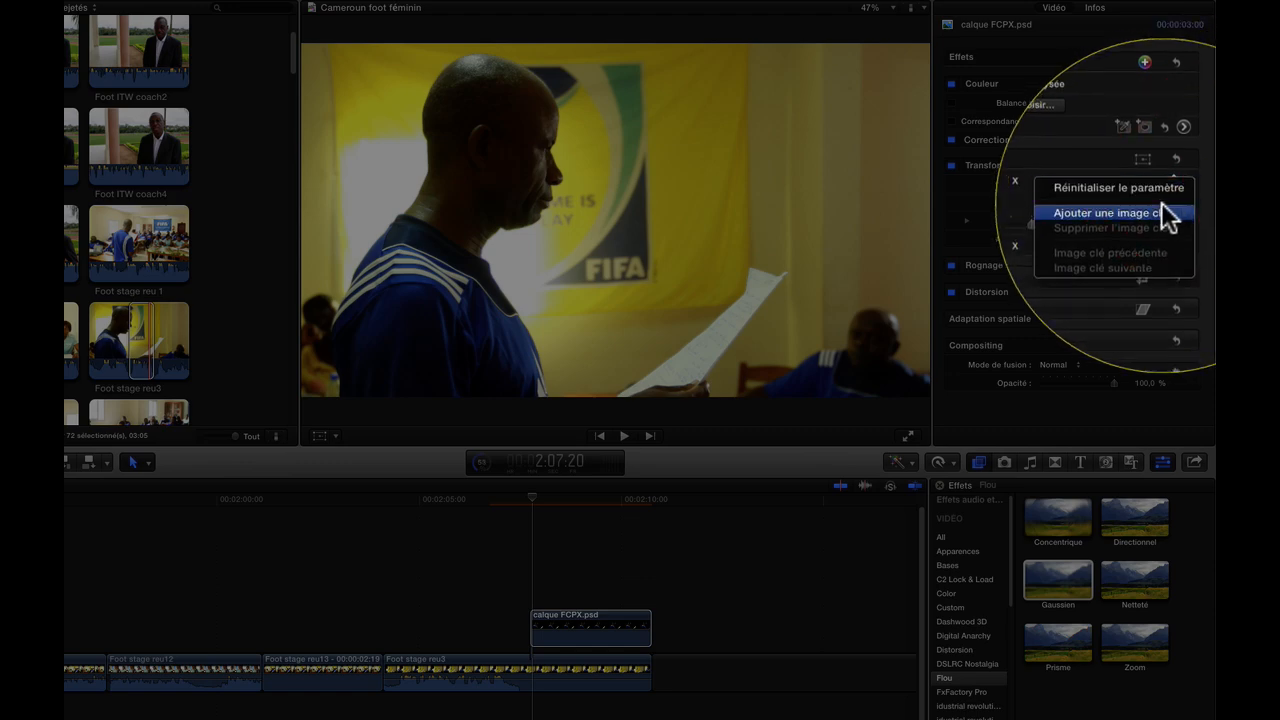
pyautogui.click(1166, 210)
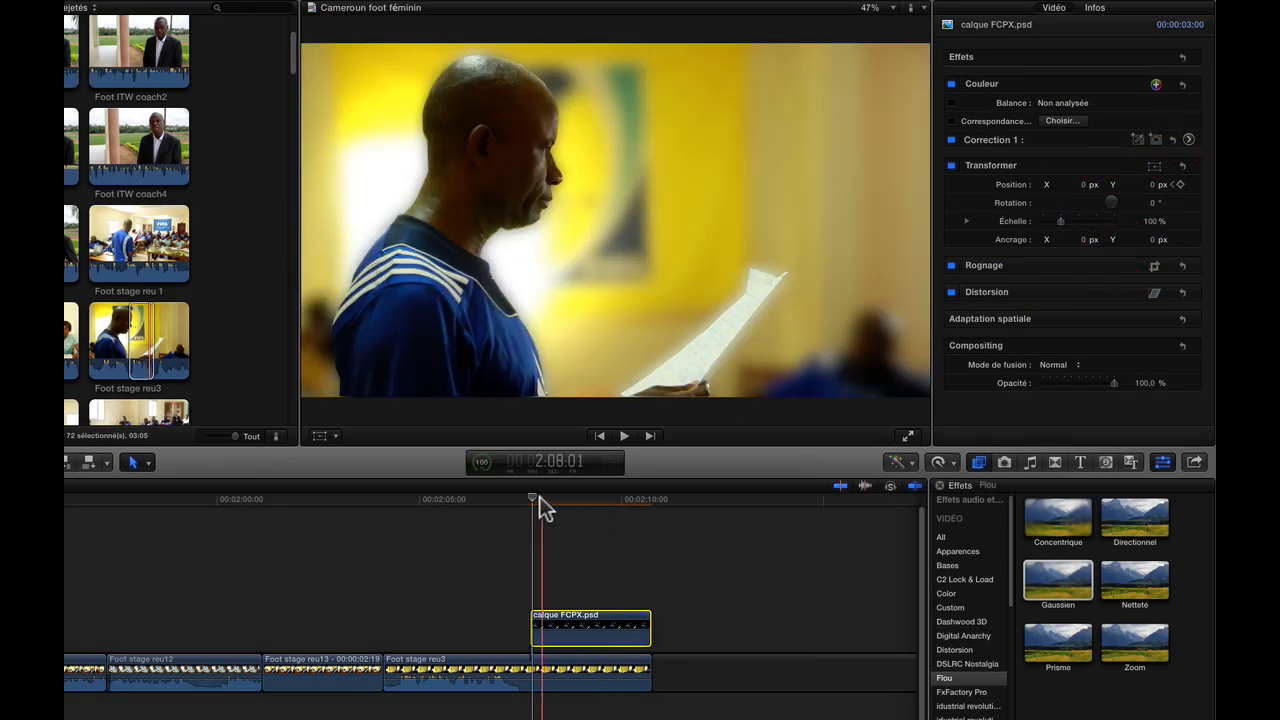
# At 2:09:06, transform the calque FCPX.psd cutout to 123 % scale and a position of about X 131 px, Y -12.4 px
pyautogui.moveTo(535, 498); pyautogui.dragTo(590, 502)
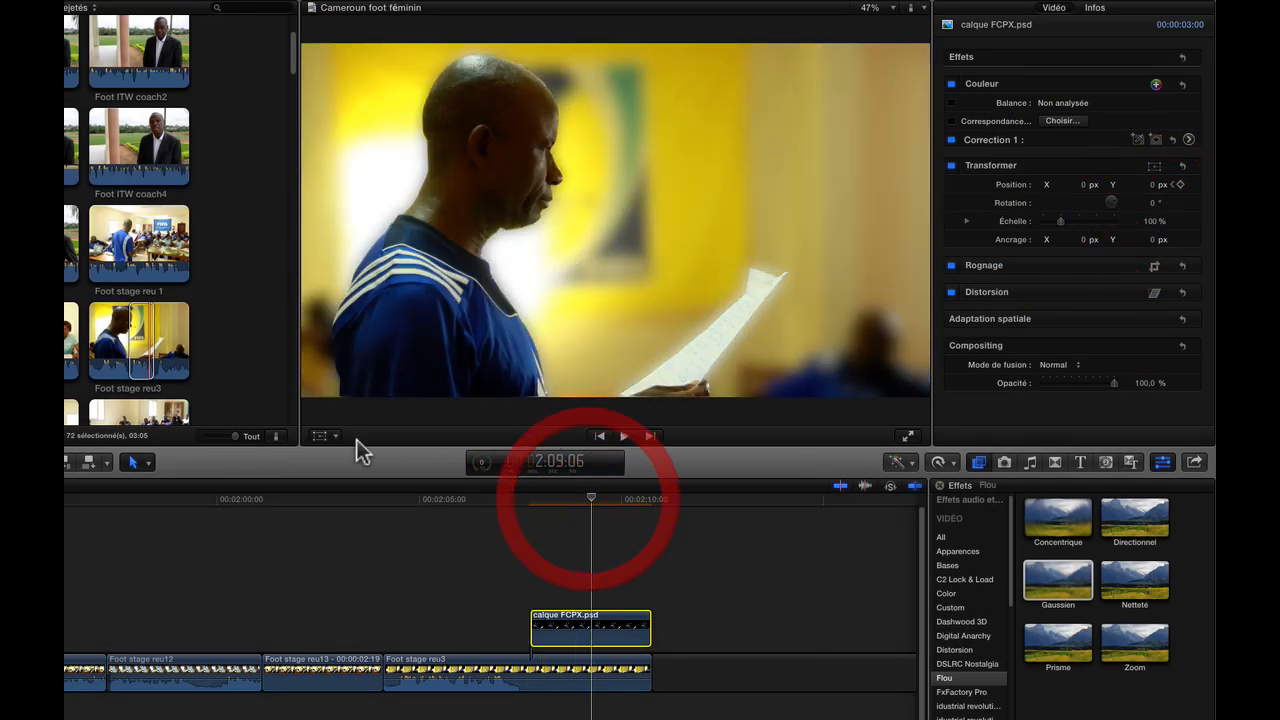
pyautogui.click(320, 437)
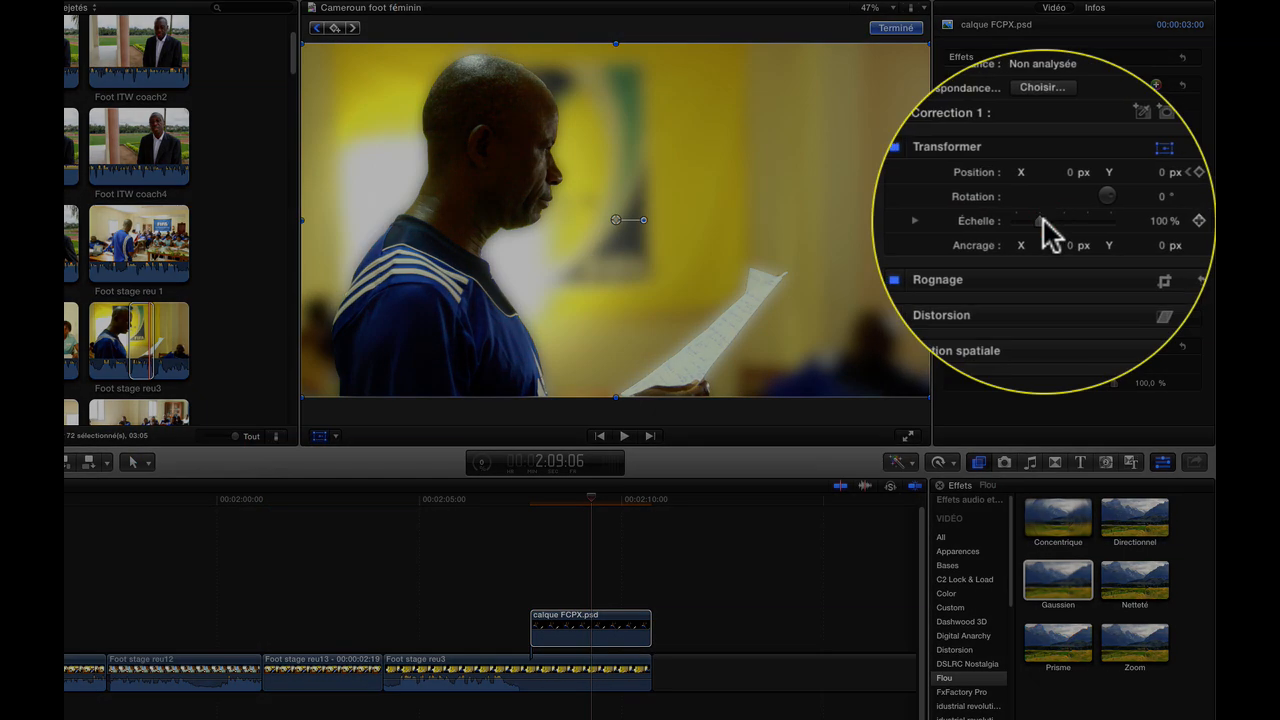
pyautogui.moveTo(1061, 221)
pyautogui.mouseDown()
pyautogui.moveTo(1073, 221)
pyautogui.moveTo(1042, 218)
pyautogui.mouseUp()
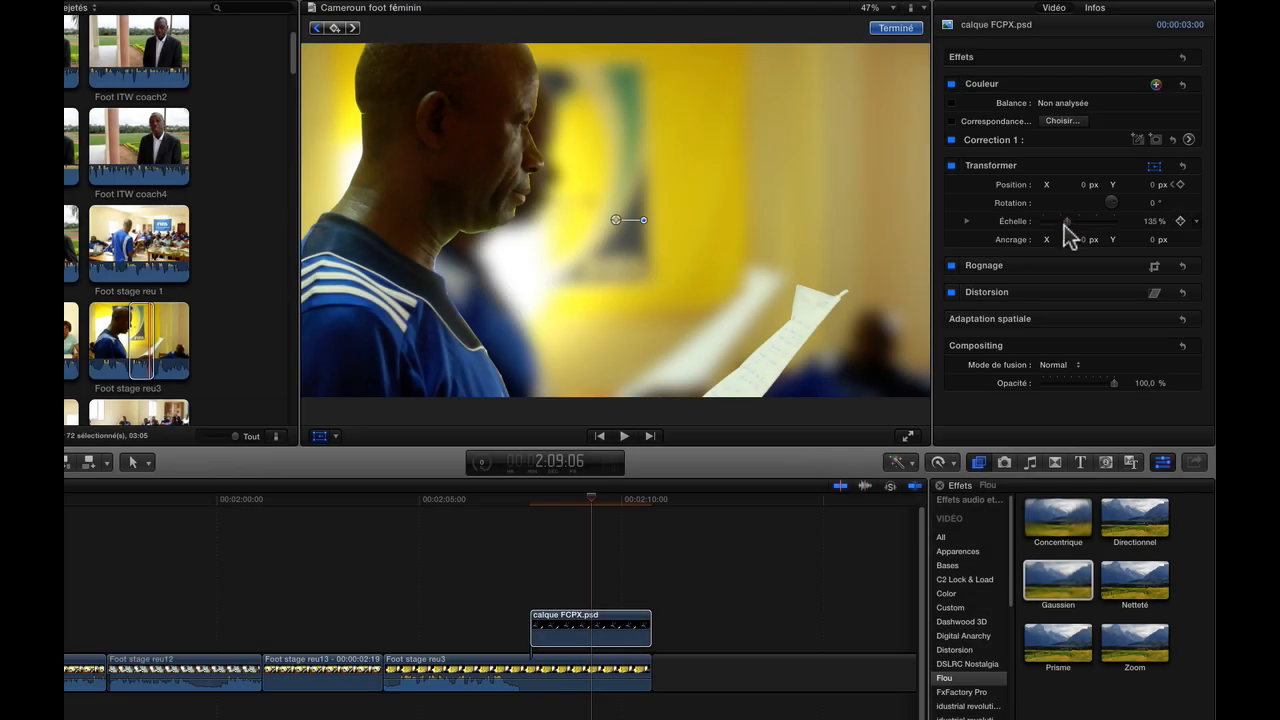
pyautogui.moveTo(564, 206); pyautogui.dragTo(612, 224)
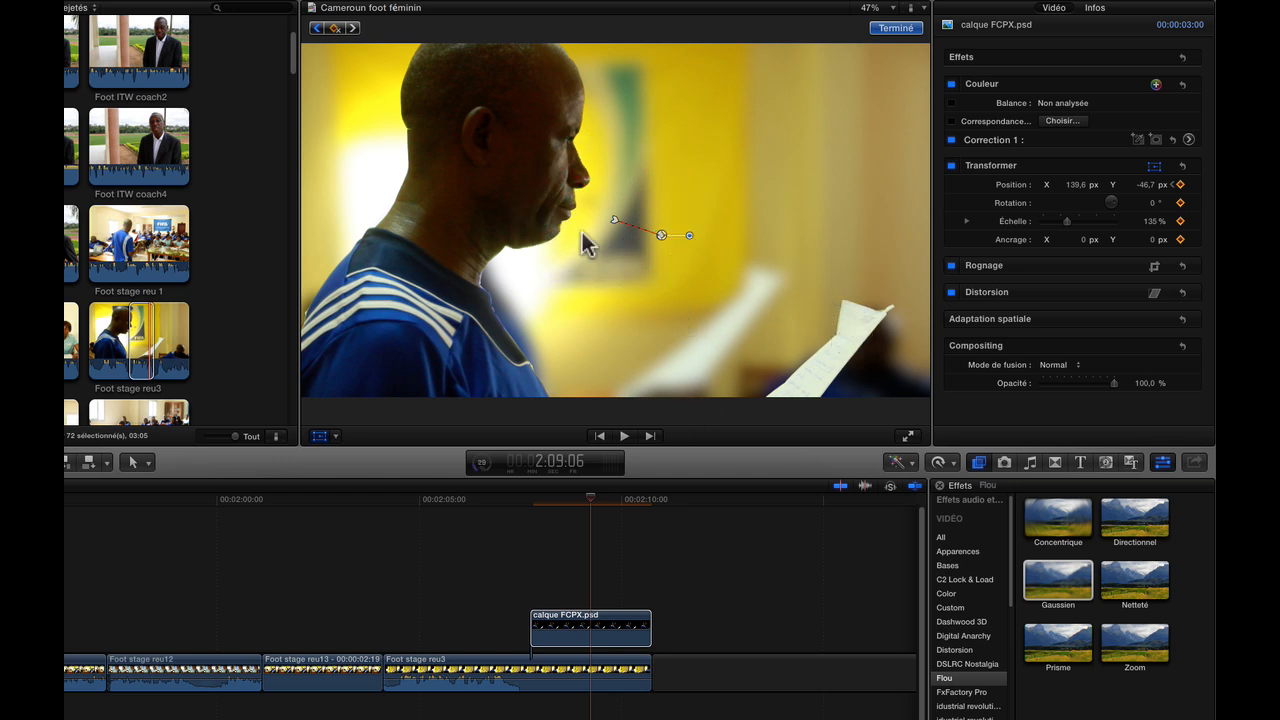
pyautogui.moveTo(477, 170); pyautogui.dragTo(480, 159)
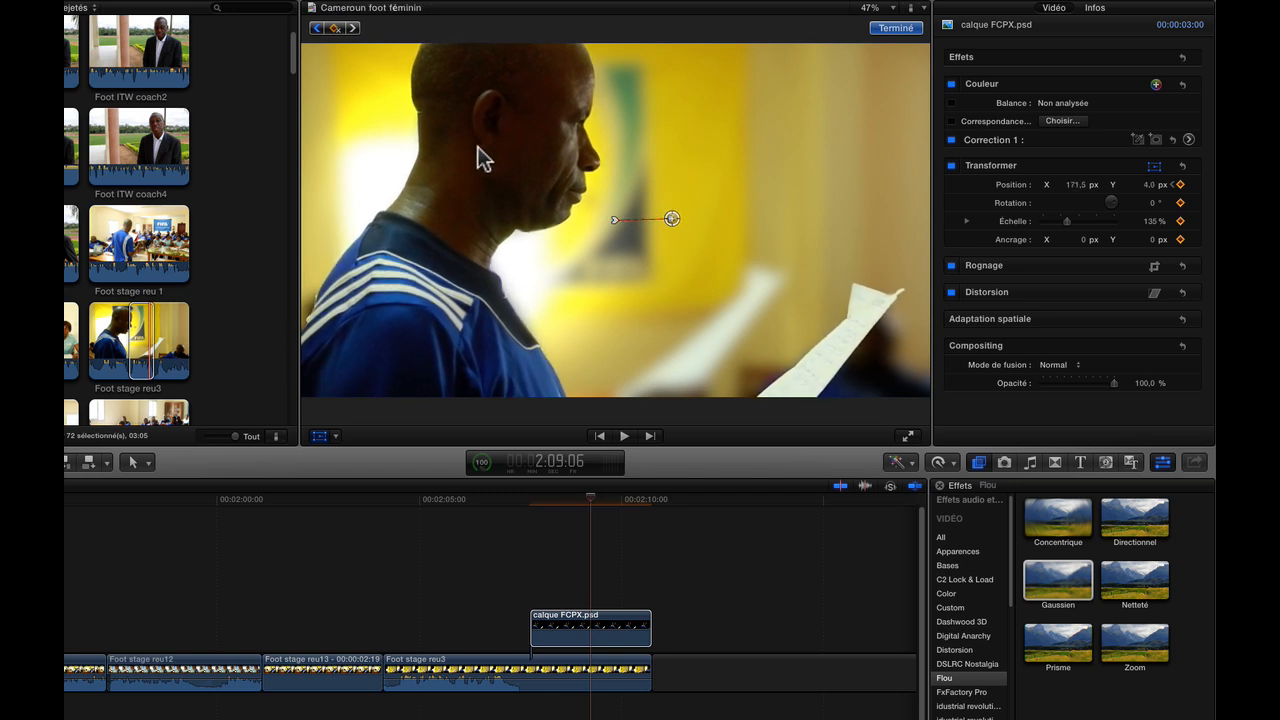
pyautogui.moveTo(1064, 218); pyautogui.dragTo(1066, 228)
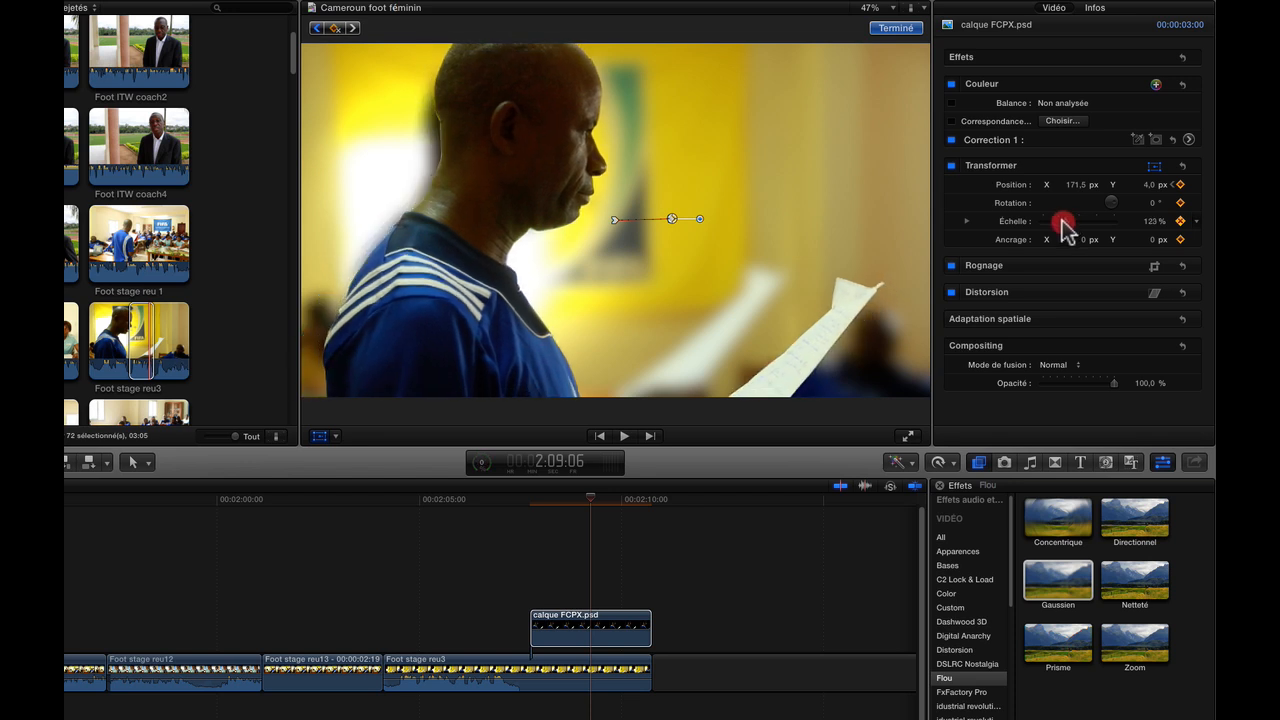
pyautogui.moveTo(510, 198); pyautogui.dragTo(496, 199)
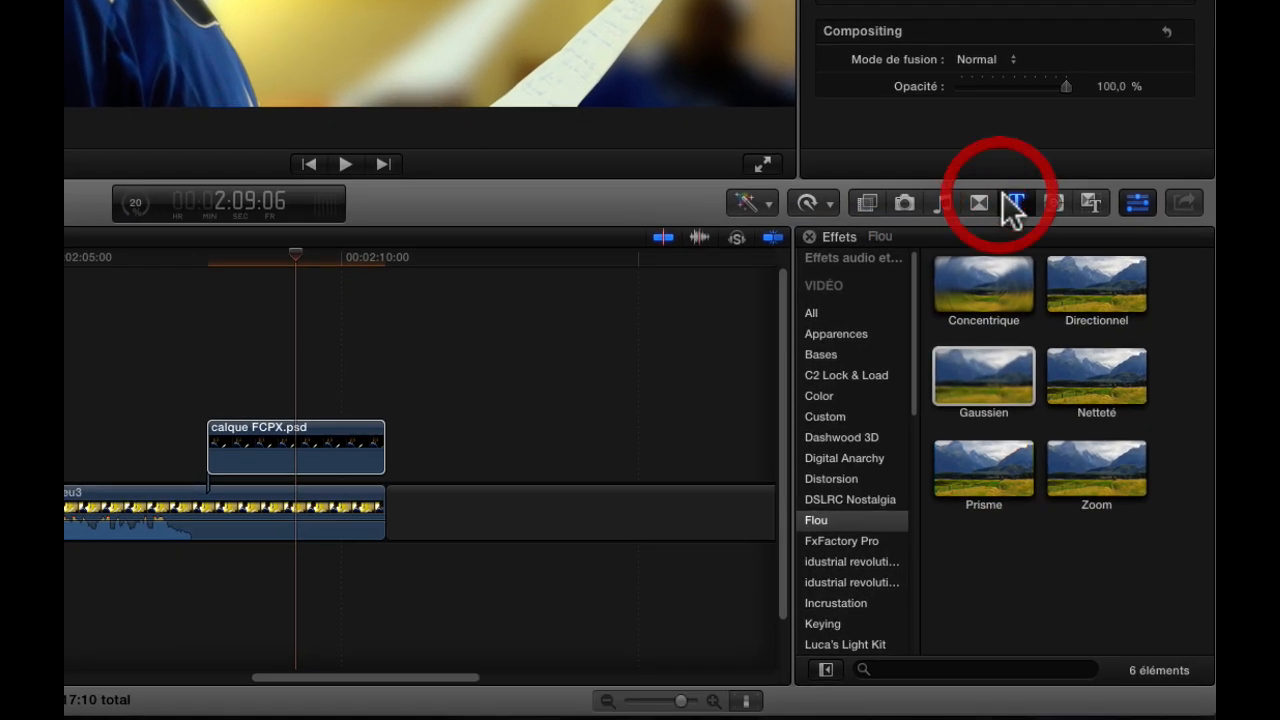
# Place the Quatre coins title from Entrée/Sortie above calque FCPX.psd and trim its end to match that clip
pyautogui.click(1080, 462)
pyautogui.scroll(-10, 1042, 531)
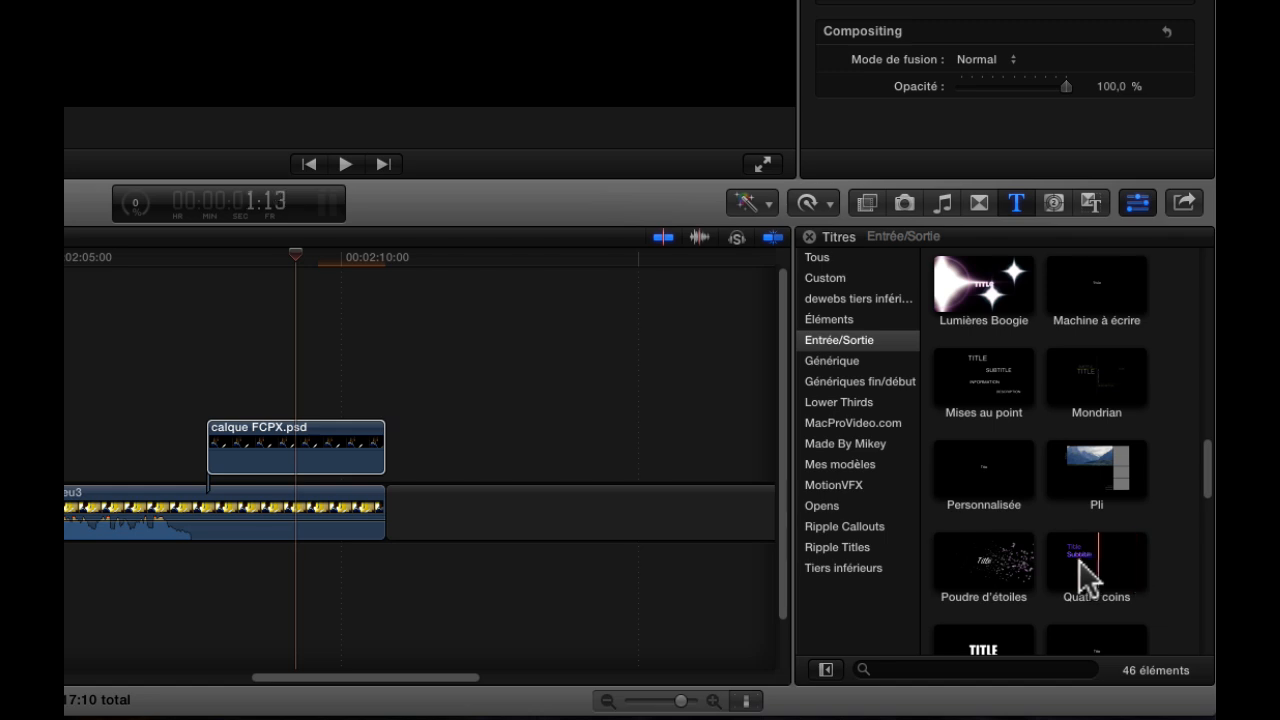
pyautogui.moveTo(1128, 572); pyautogui.dragTo(248, 365)
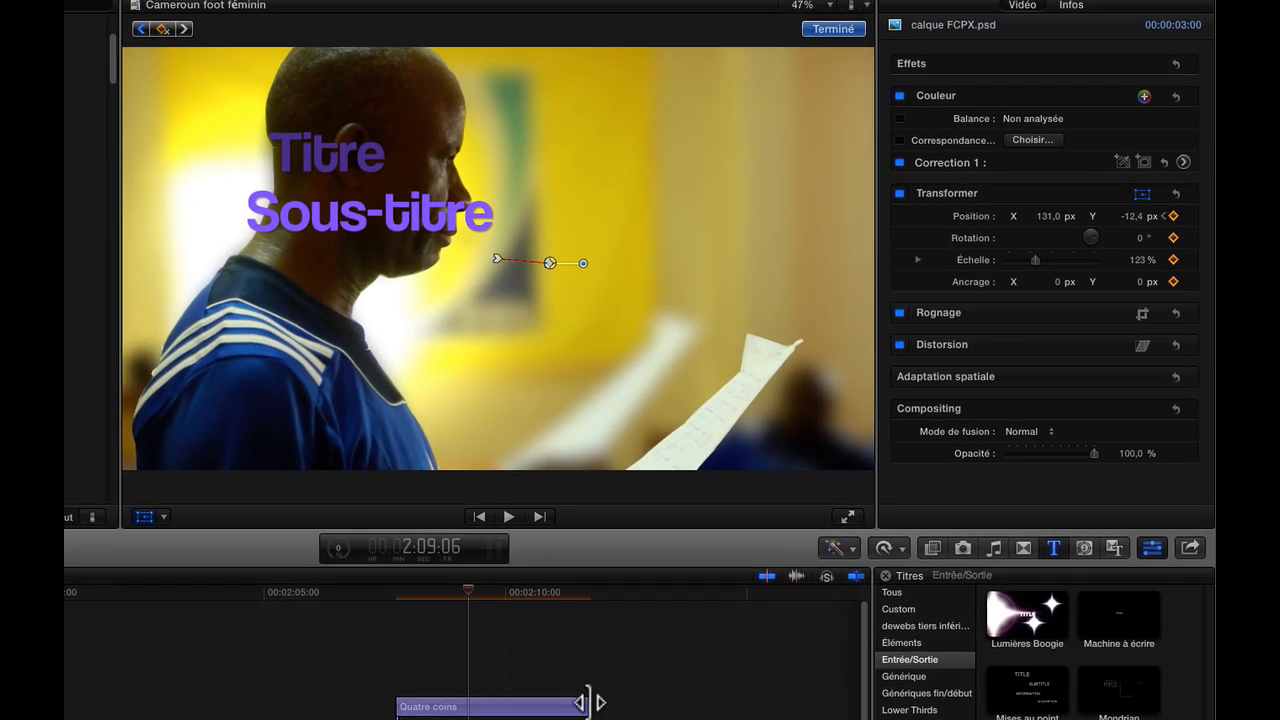
pyautogui.moveTo(446, 398); pyautogui.dragTo(384, 398)
pyautogui.moveTo(540, 707); pyautogui.dragTo(540, 707)
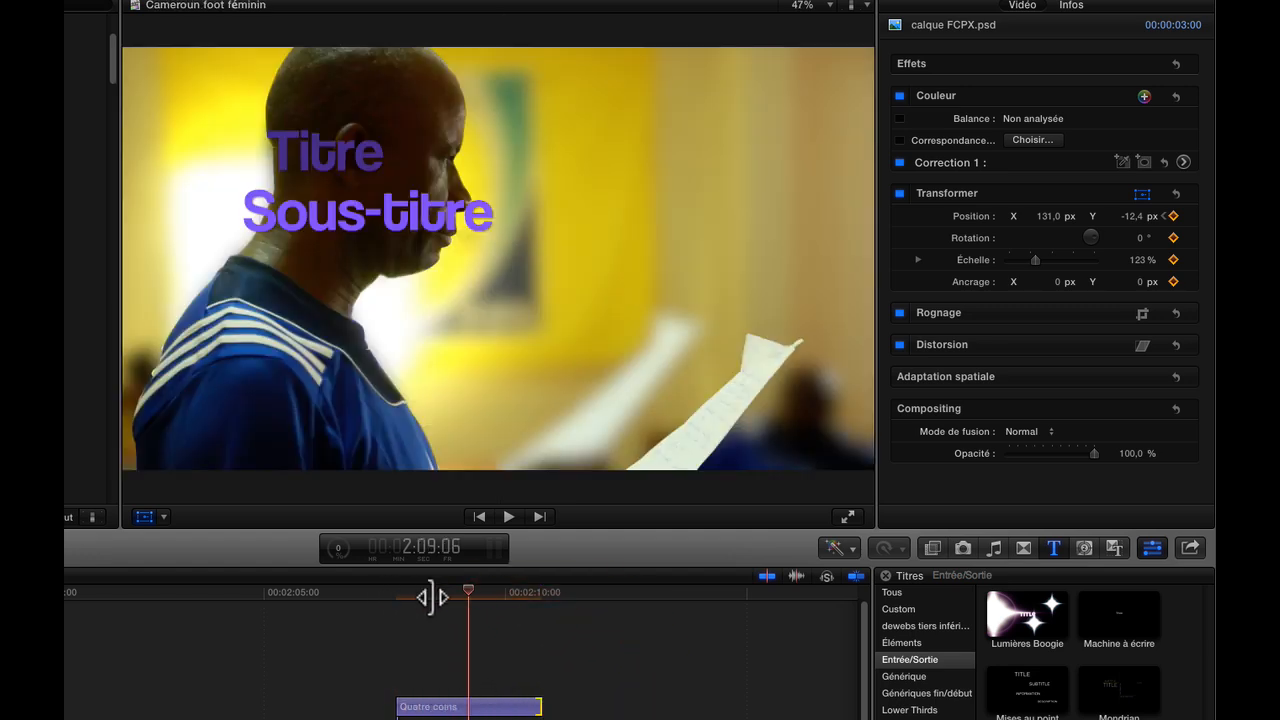
# Replace the first line of the Quatre coins title with "Formation"
pyautogui.click(455, 707)
pyautogui.doubleClick(440, 706)
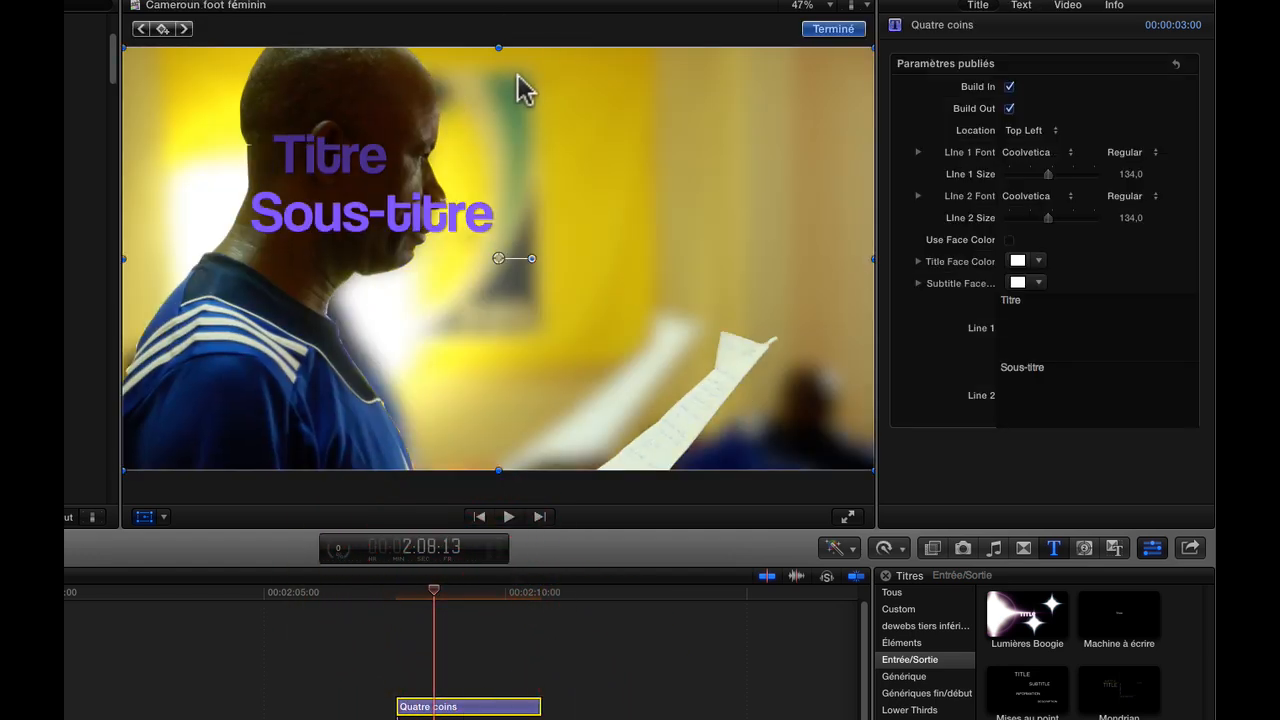
pyautogui.doubleClick(345, 160)
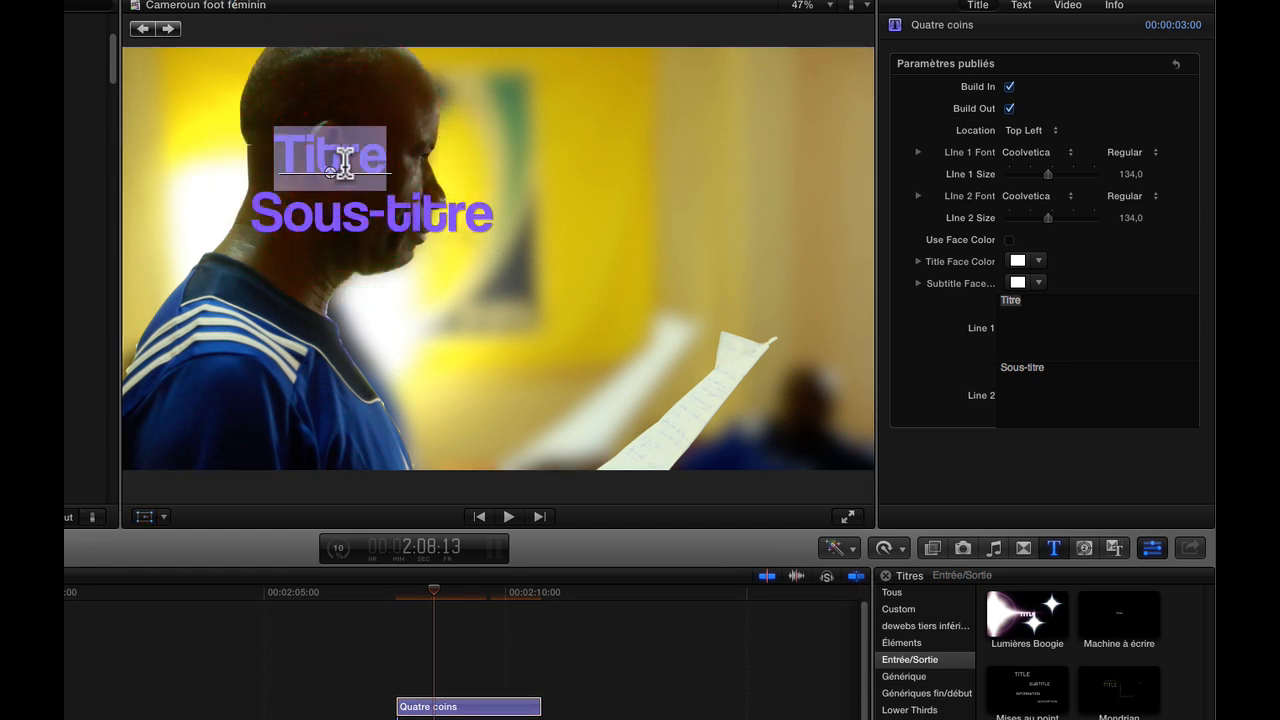
pyautogui.click(1016, 6)
pyautogui.click(846, 91)
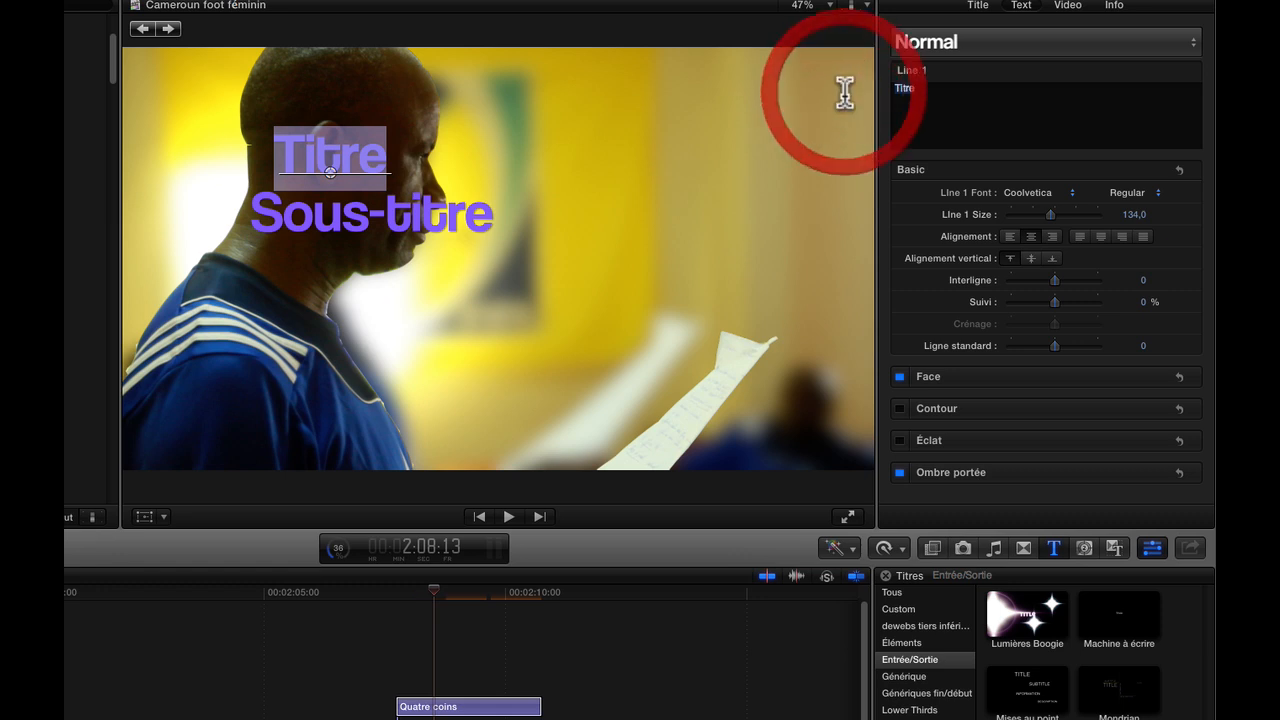
pyautogui.write('Forma')
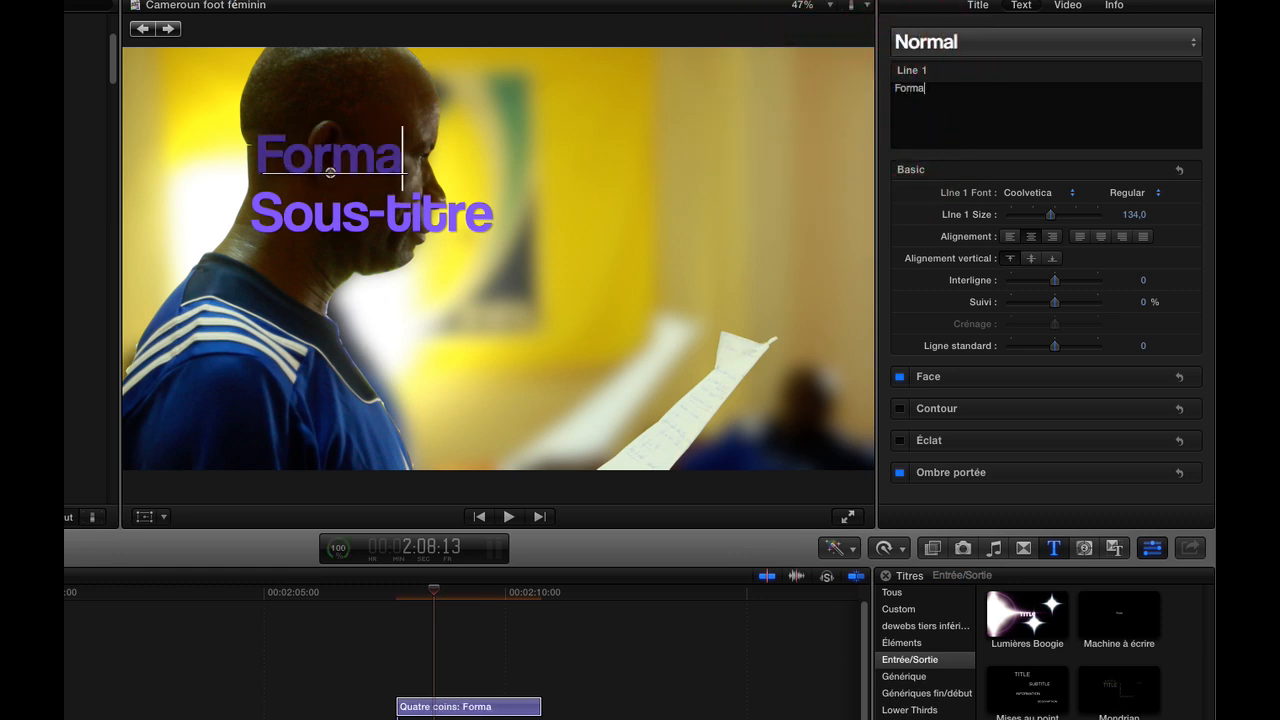
pyautogui.write('tion')
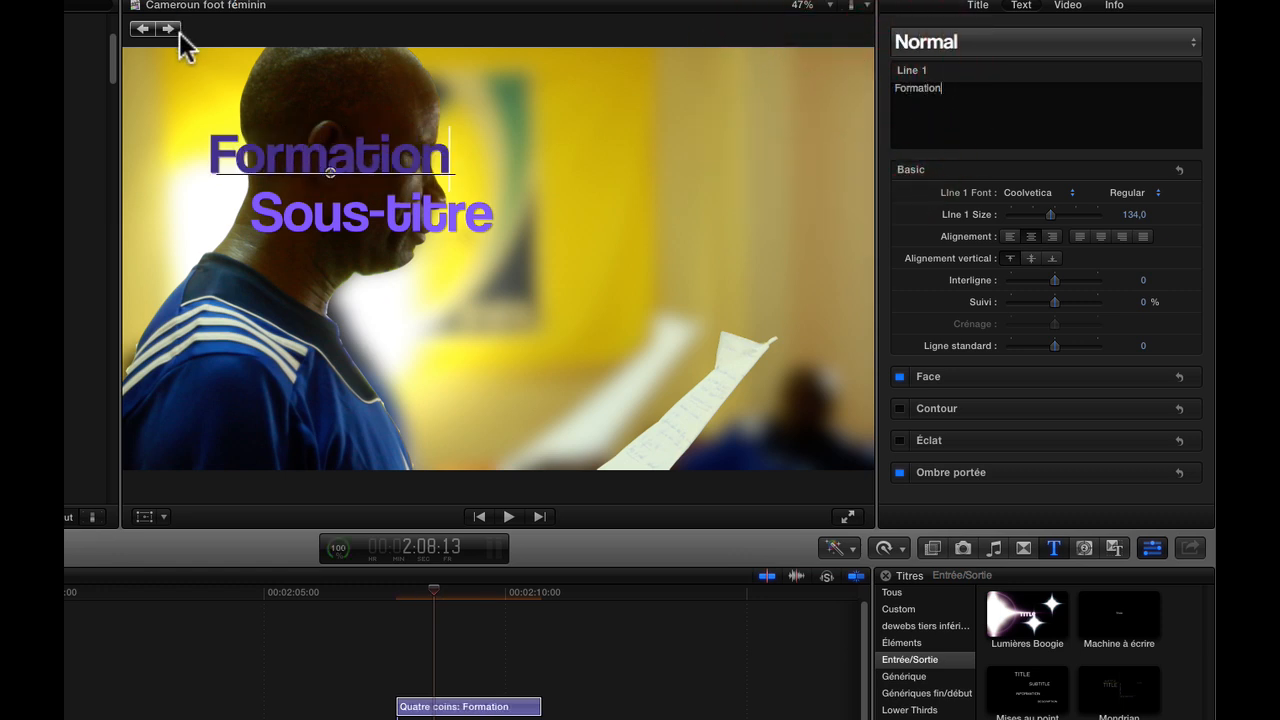
# Replace the title's second line with "des Cadres" and finish the text entry
pyautogui.click(167, 29)
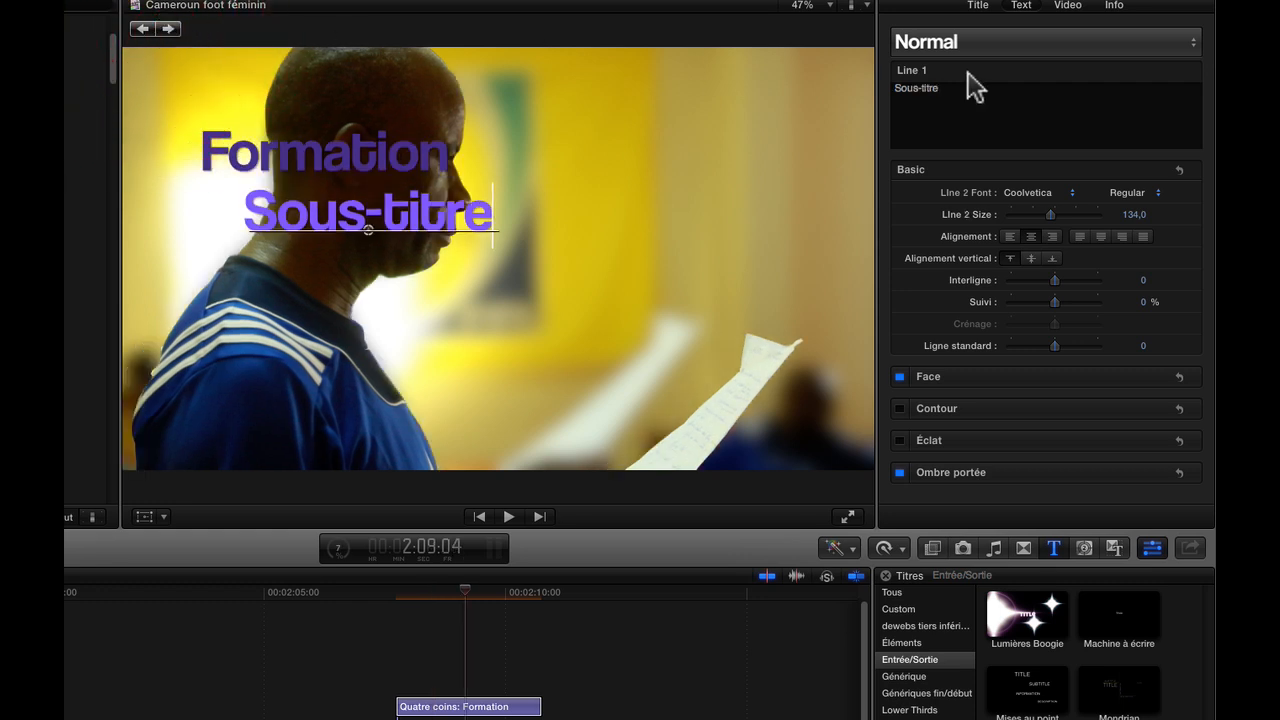
pyautogui.press('BackSpace')
pyautogui.press('BackSpace')
pyautogui.press('BackSpace')
pyautogui.press('BackSpace')
pyautogui.press('BackSpace')
pyautogui.press('BackSpace')
pyautogui.press('BackSpace')
pyautogui.press('BackSpace')
pyautogui.press('BackSpace')
pyautogui.press('BackSpace')
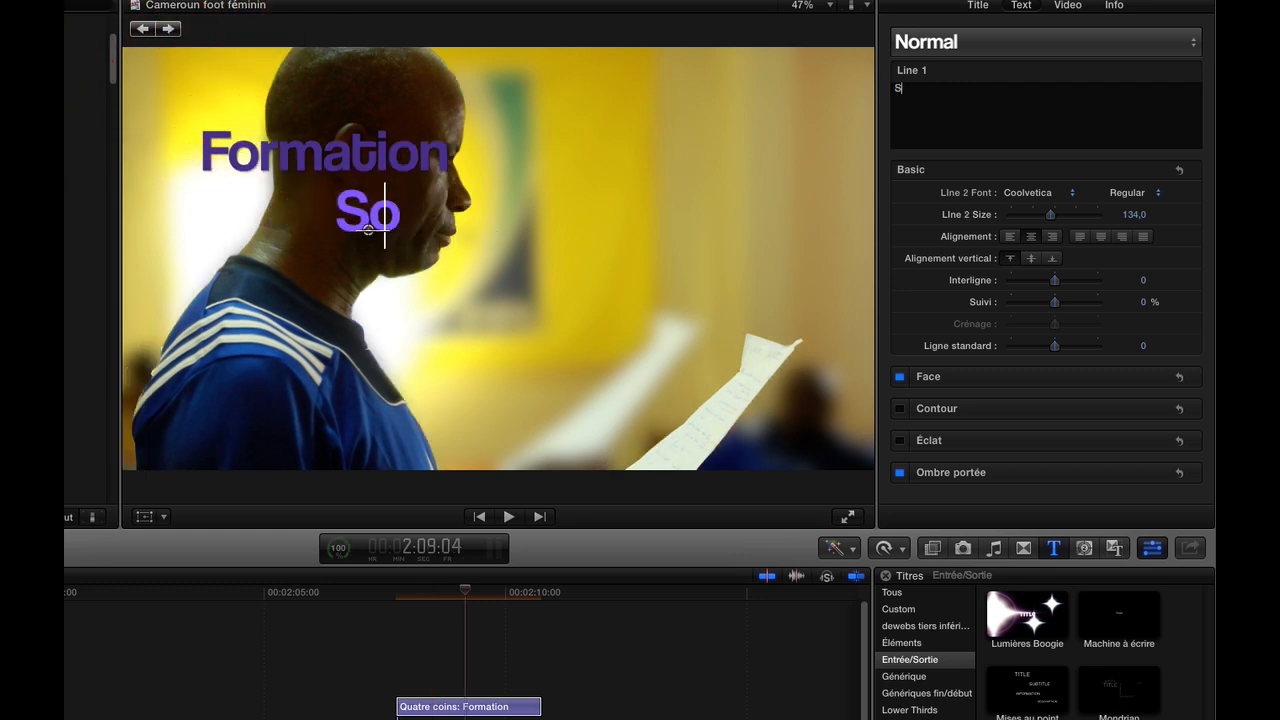
pyautogui.write('des')
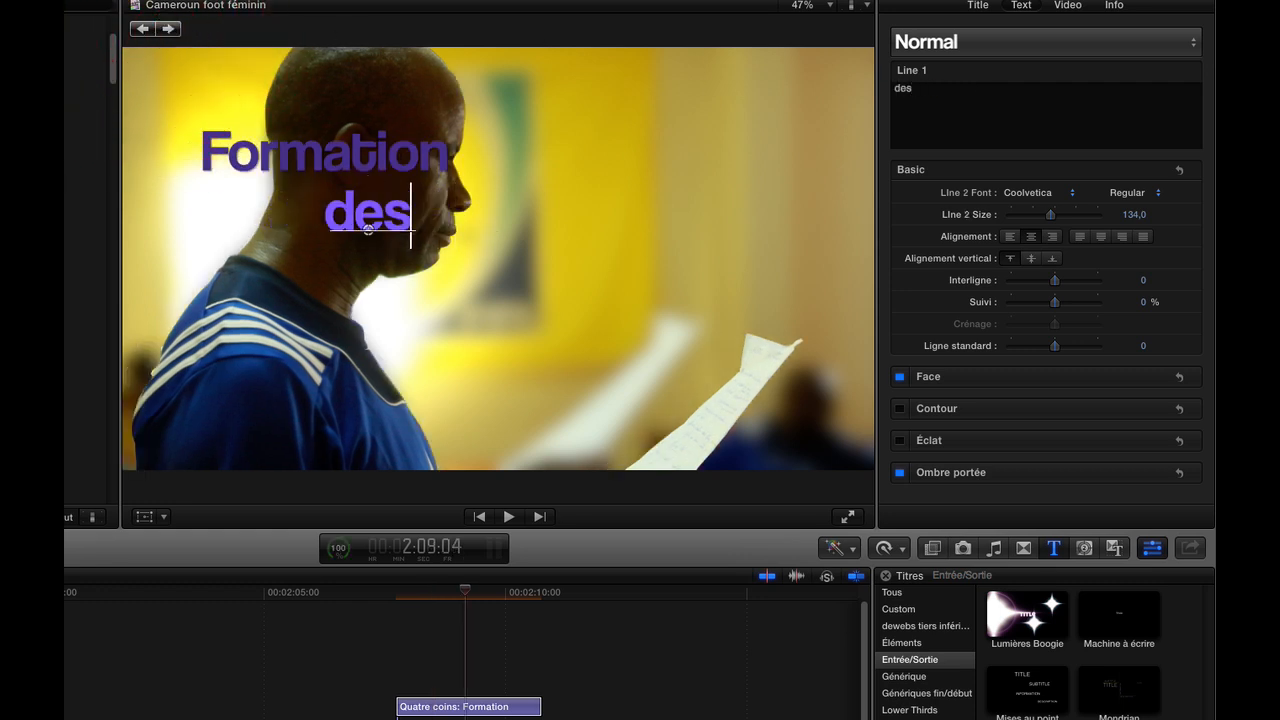
pyautogui.write(' Cadres')
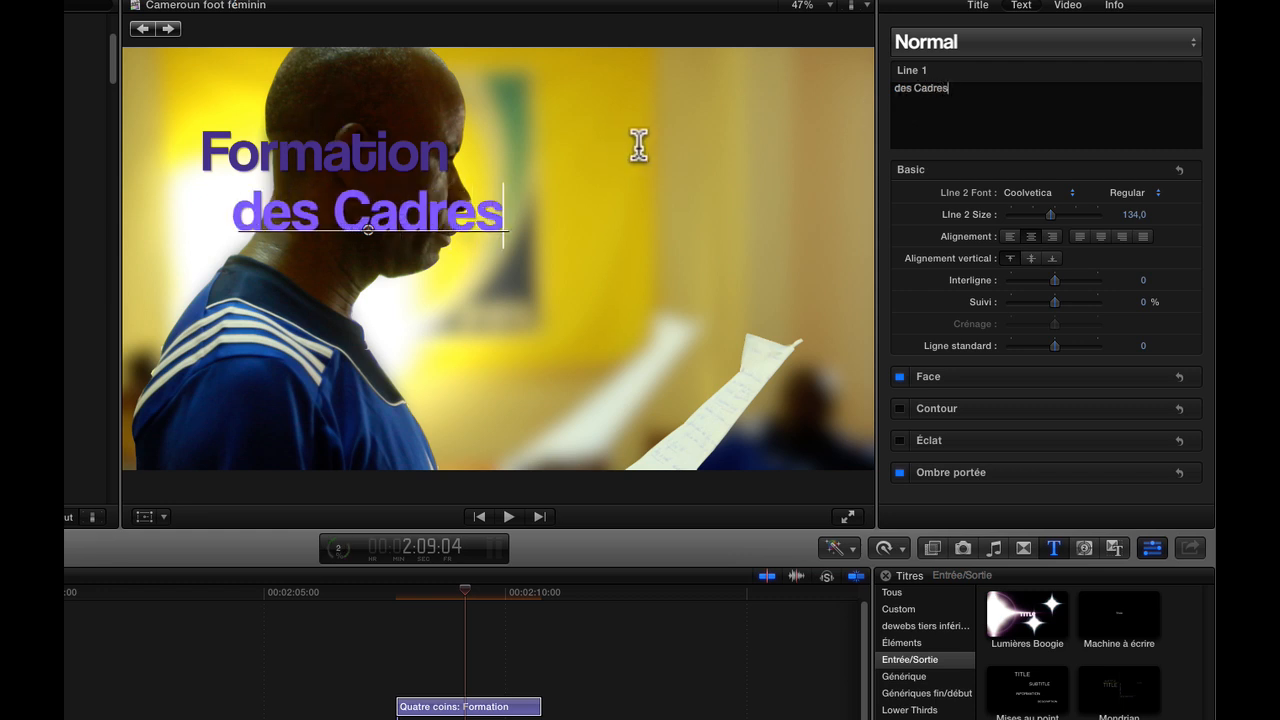
pyautogui.press('super+Return')
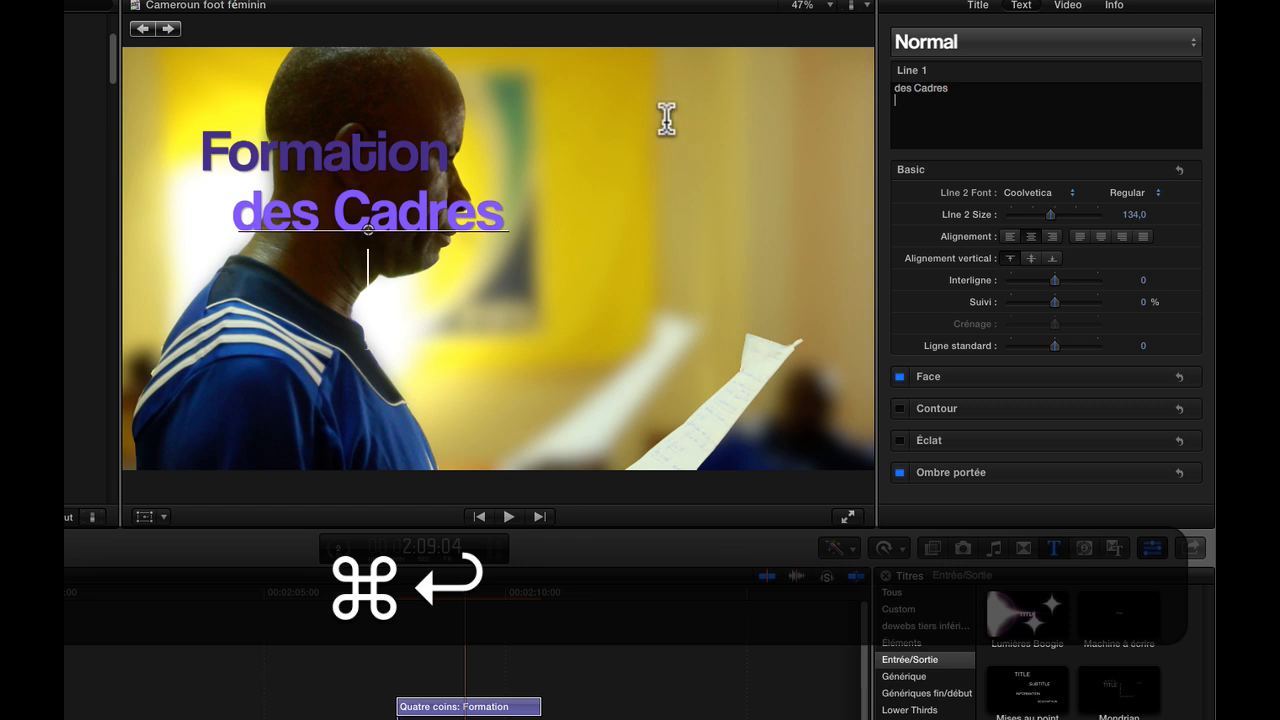
# Move the title into the empty background in front of the man's face and open its published title parameters
pyautogui.click(457, 260)
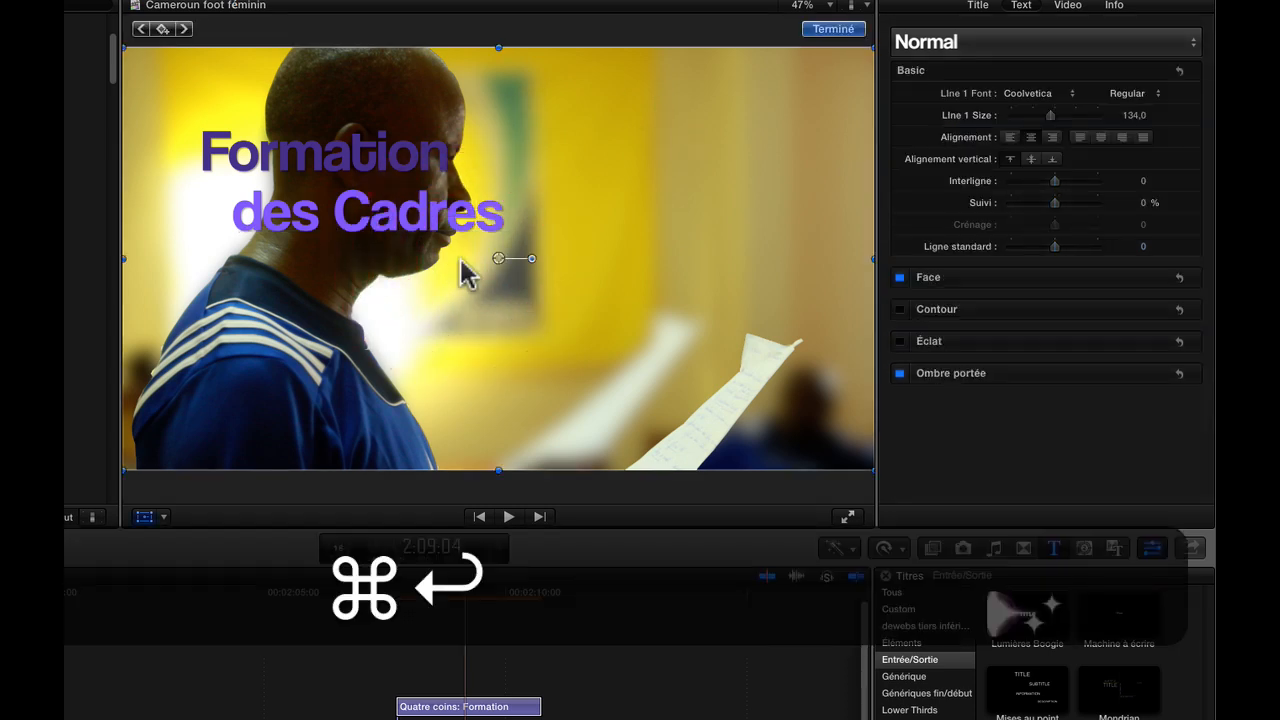
pyautogui.moveTo(191, 106); pyautogui.dragTo(512, 68)
pyautogui.click(975, 6)
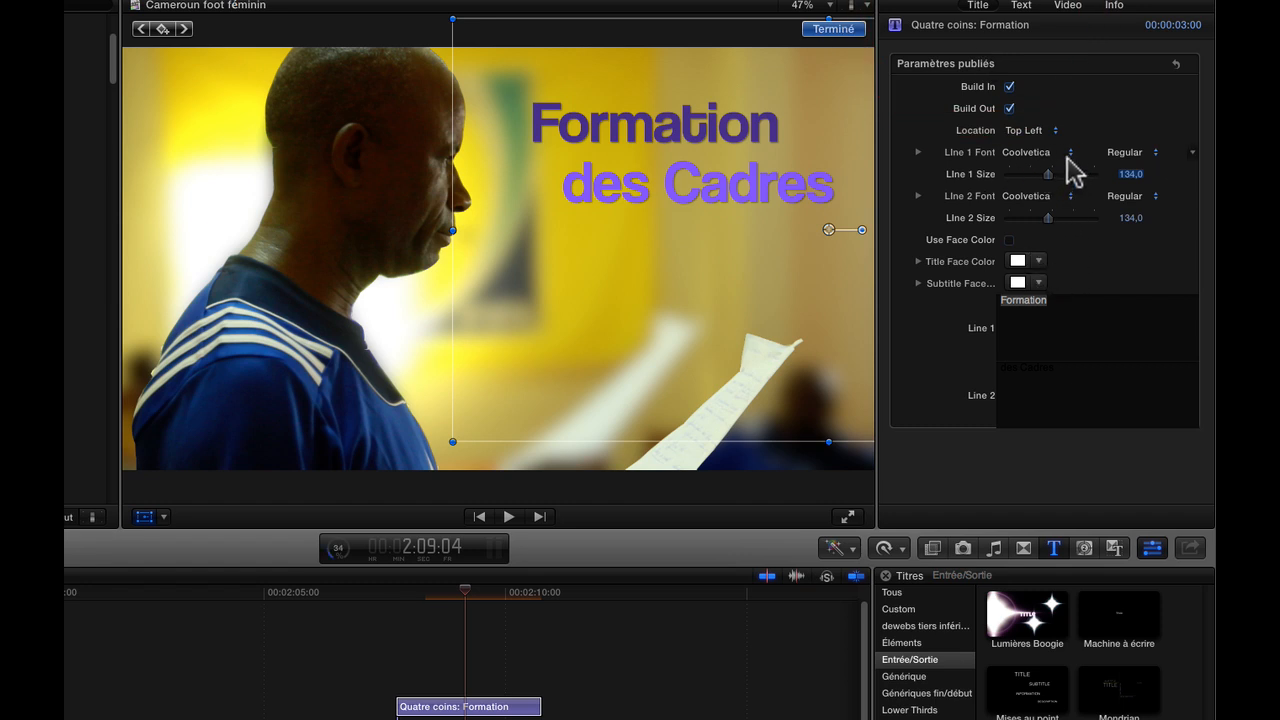
# Open the title's text formatting and shift the title slightly down and away from the man's face
pyautogui.click(745, 230)
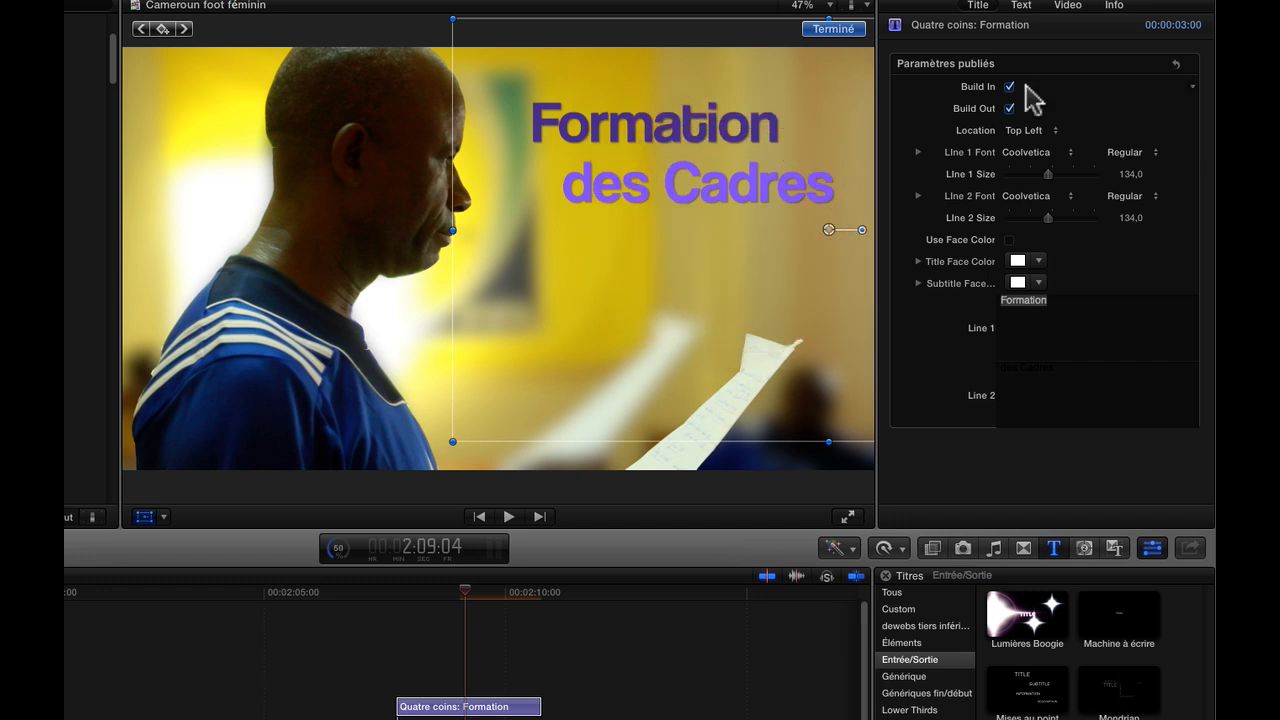
pyautogui.click(1021, 7)
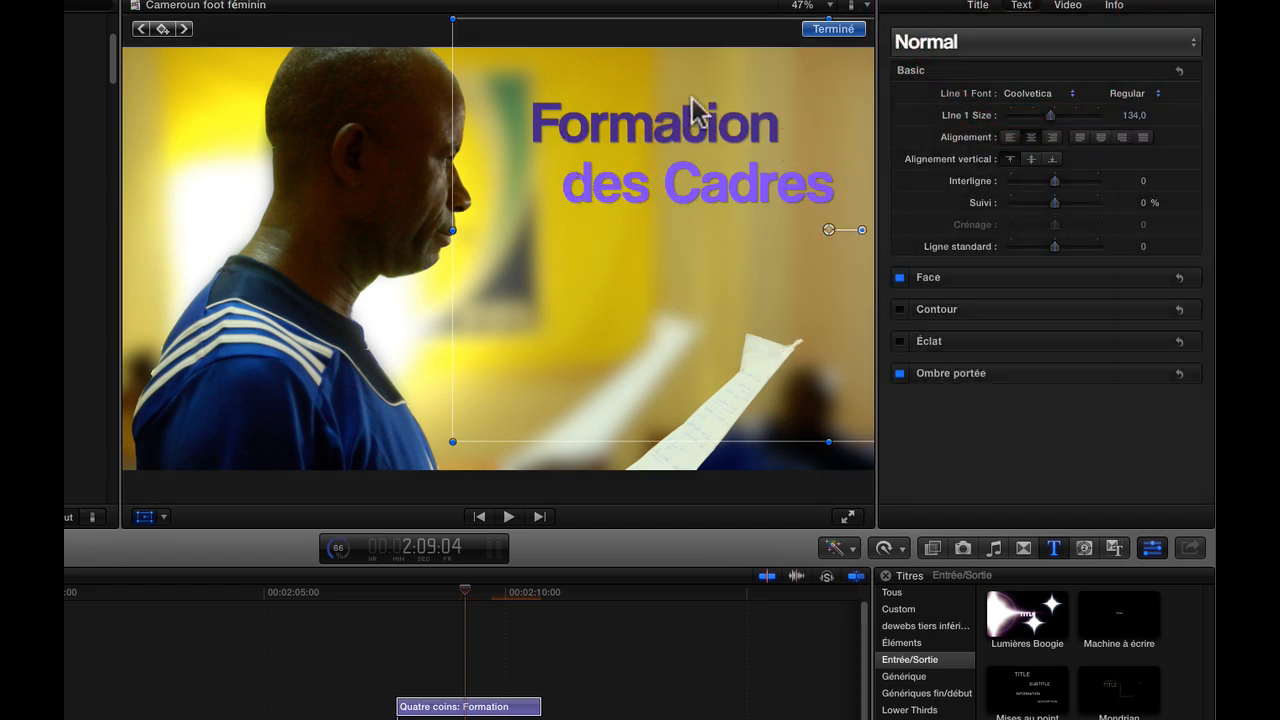
pyautogui.click(535, 88)
pyautogui.moveTo(535, 94); pyautogui.dragTo(547, 110)
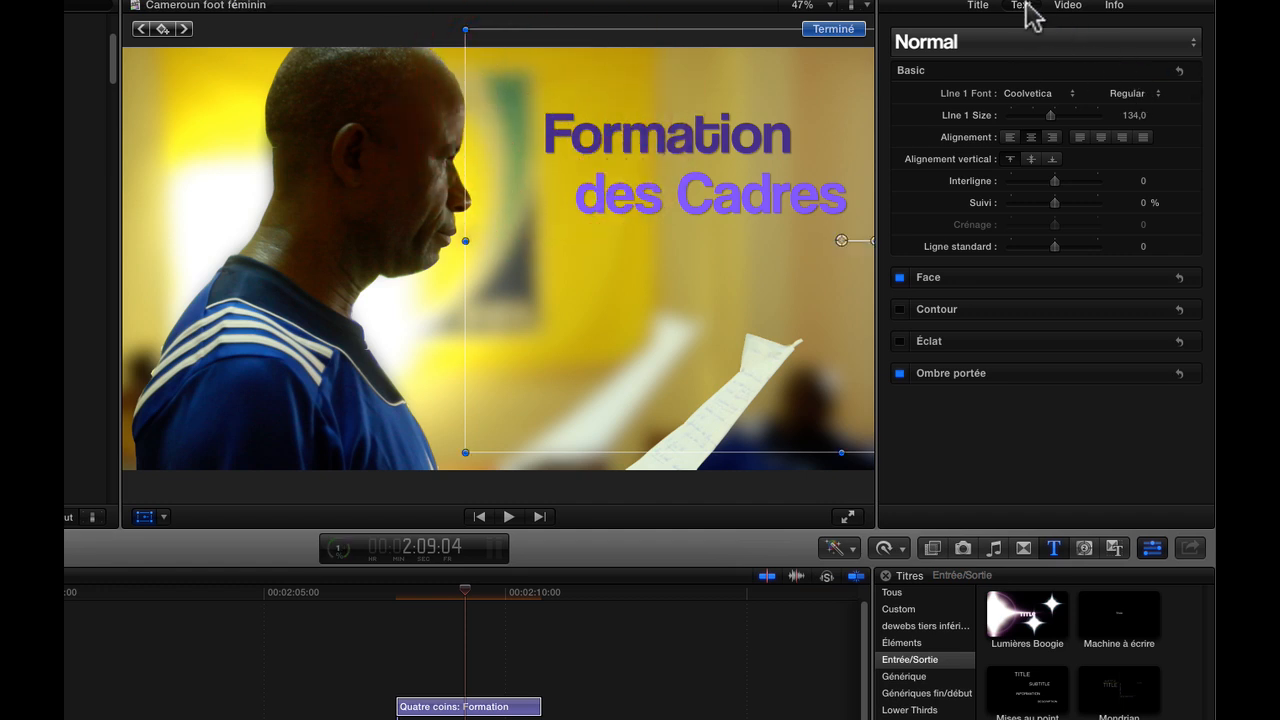
# Set the font of both title lines to Double Scratch and finish the on-screen editing
pyautogui.click(1068, 90)
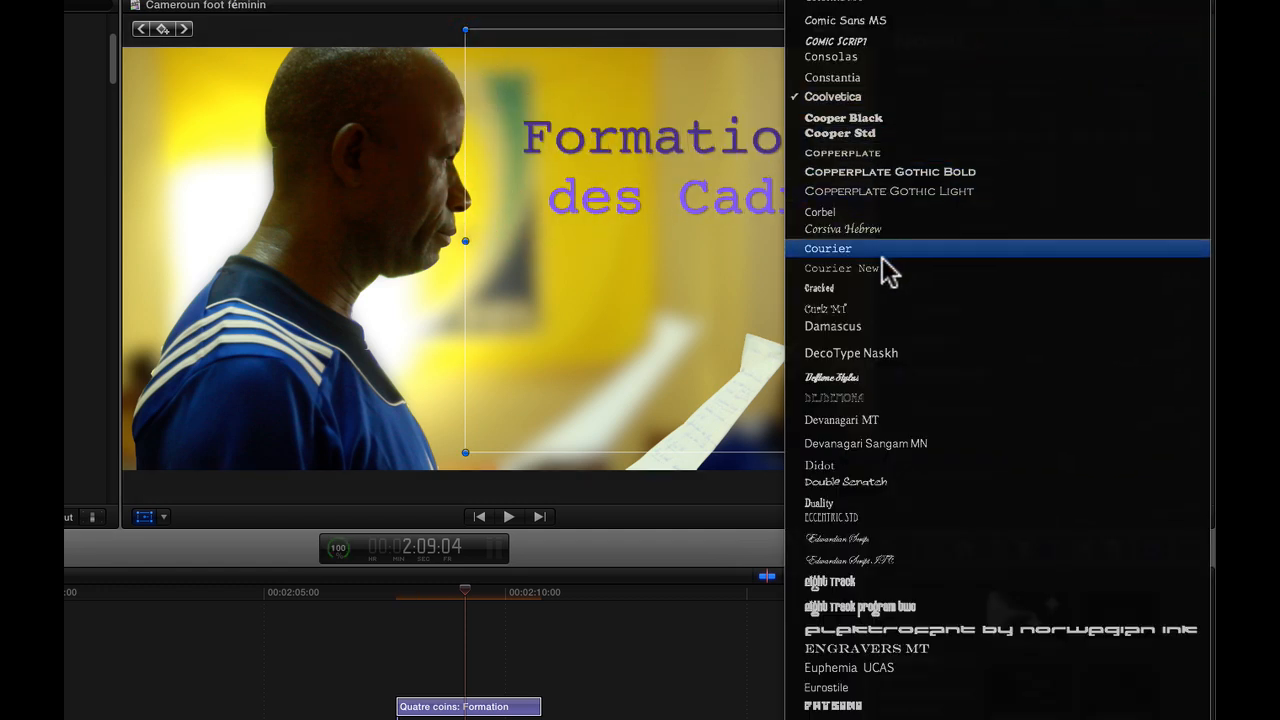
pyautogui.click(845, 485)
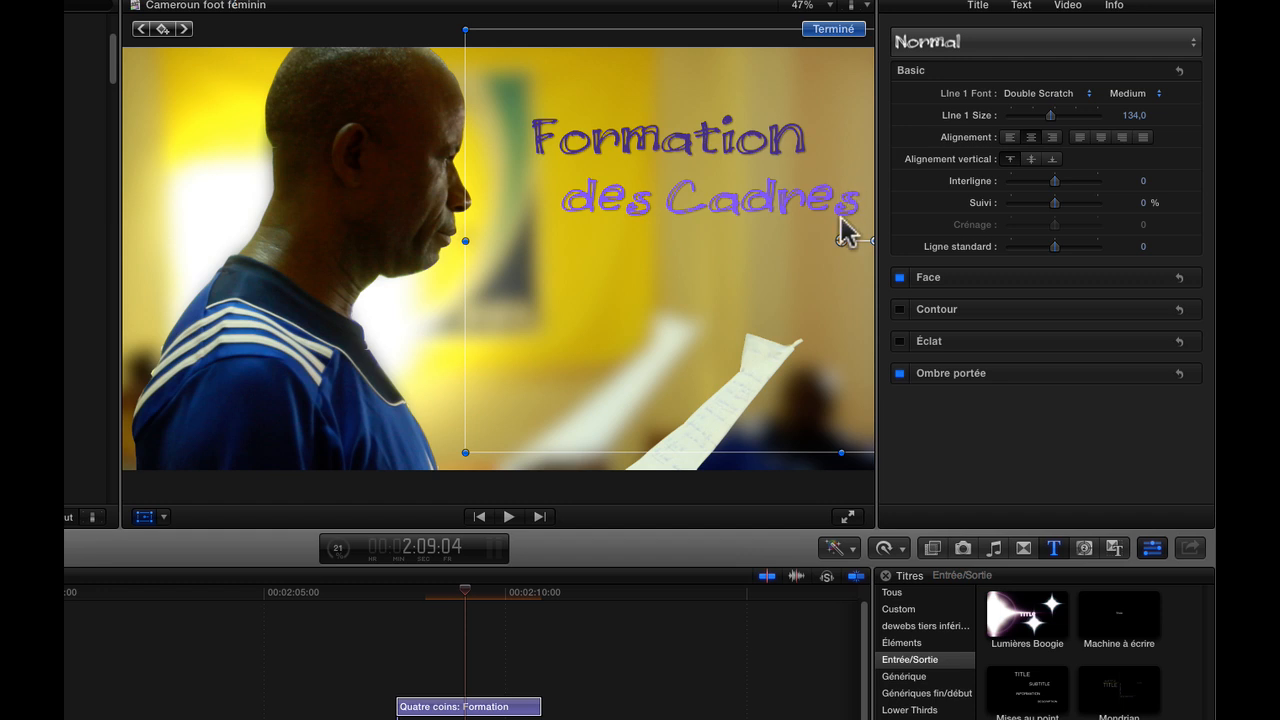
pyautogui.click(834, 30)
# Reduce the title's Line 1 Size to 113 and Line 2 Size to 112 in its published parameters
pyautogui.click(978, 8)
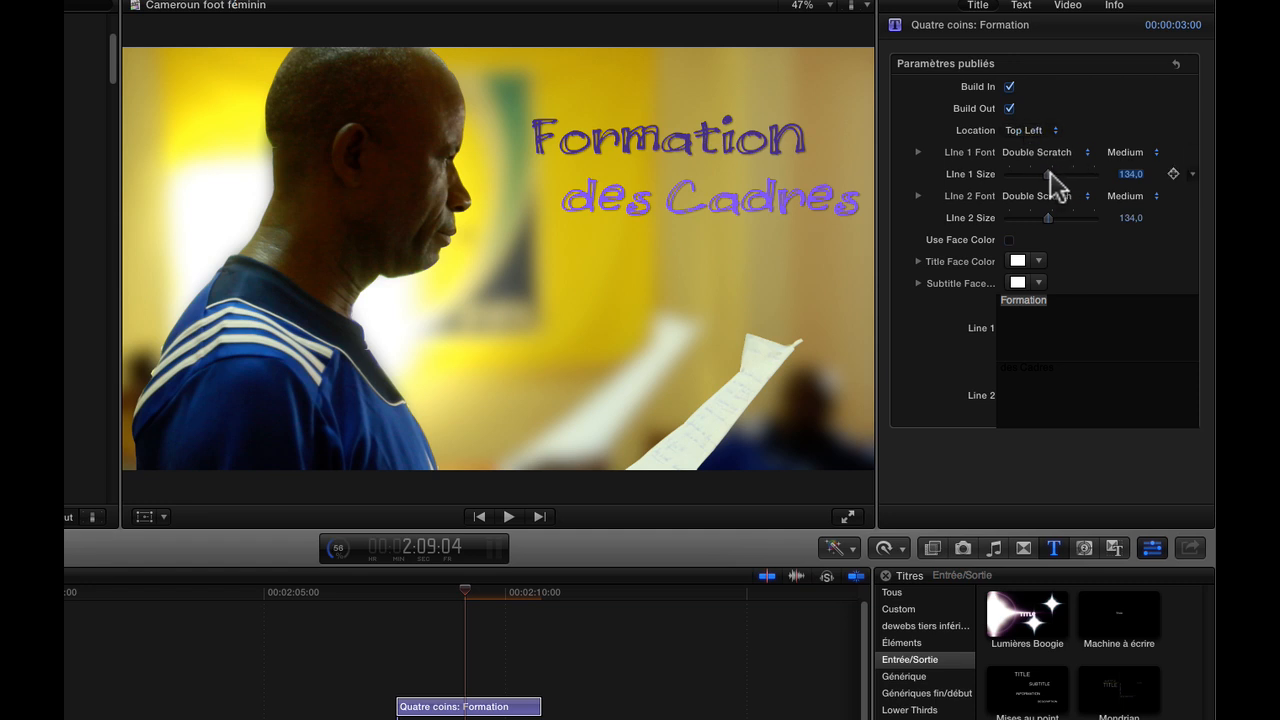
pyautogui.moveTo(1047, 175); pyautogui.dragTo(1042, 176)
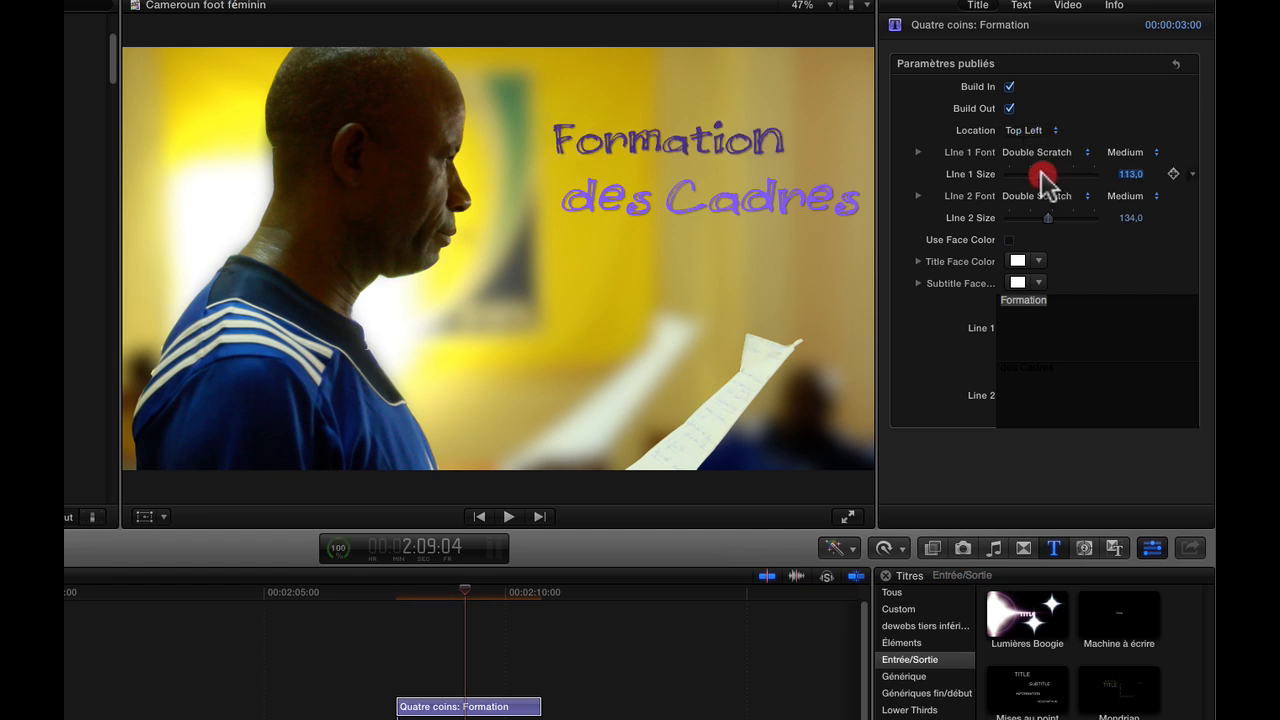
pyautogui.moveTo(1045, 222); pyautogui.dragTo(1040, 219)
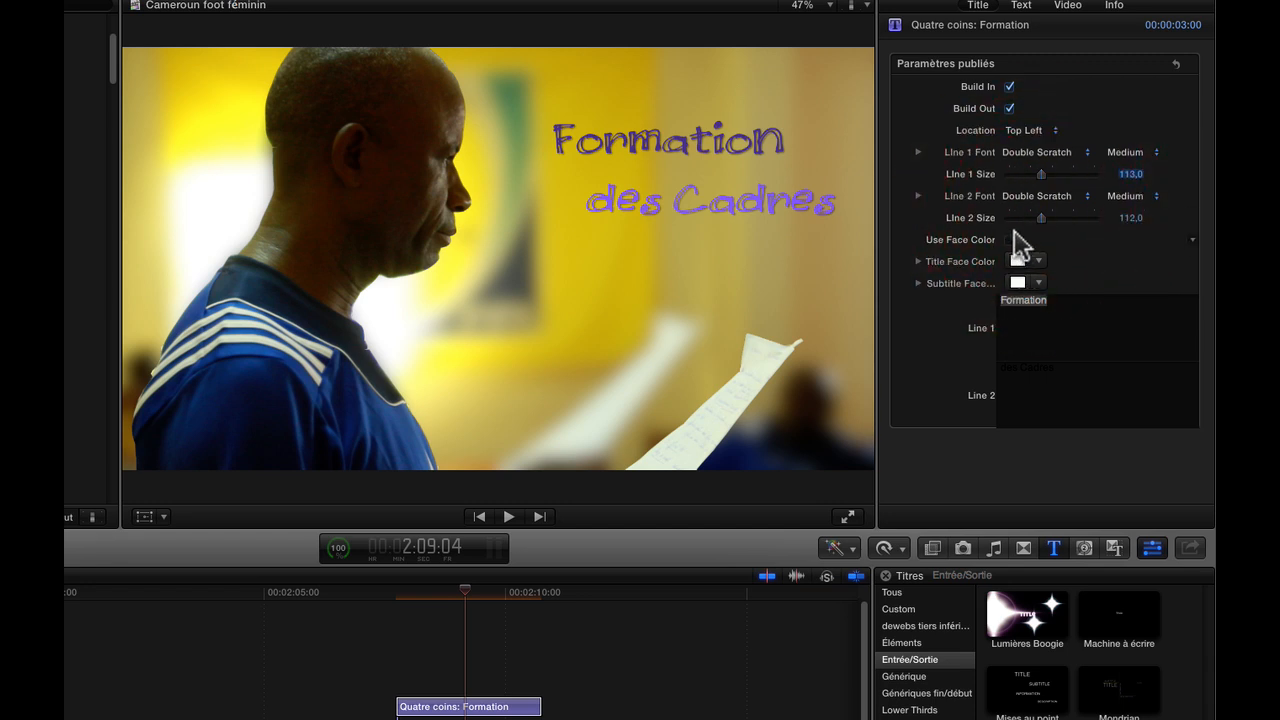
# Enable Use Face Color and set the Title Face Color to a blue sampled from the man's jersey
pyautogui.click(1010, 241)
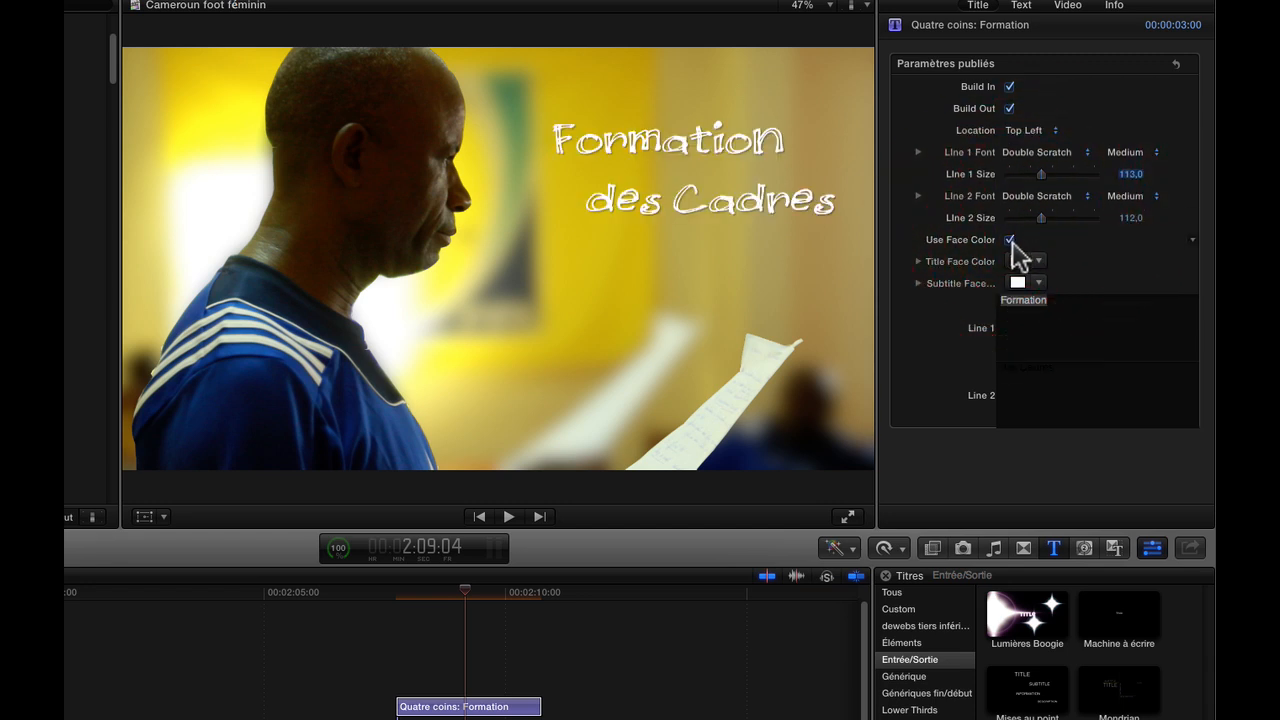
pyautogui.click(1018, 262)
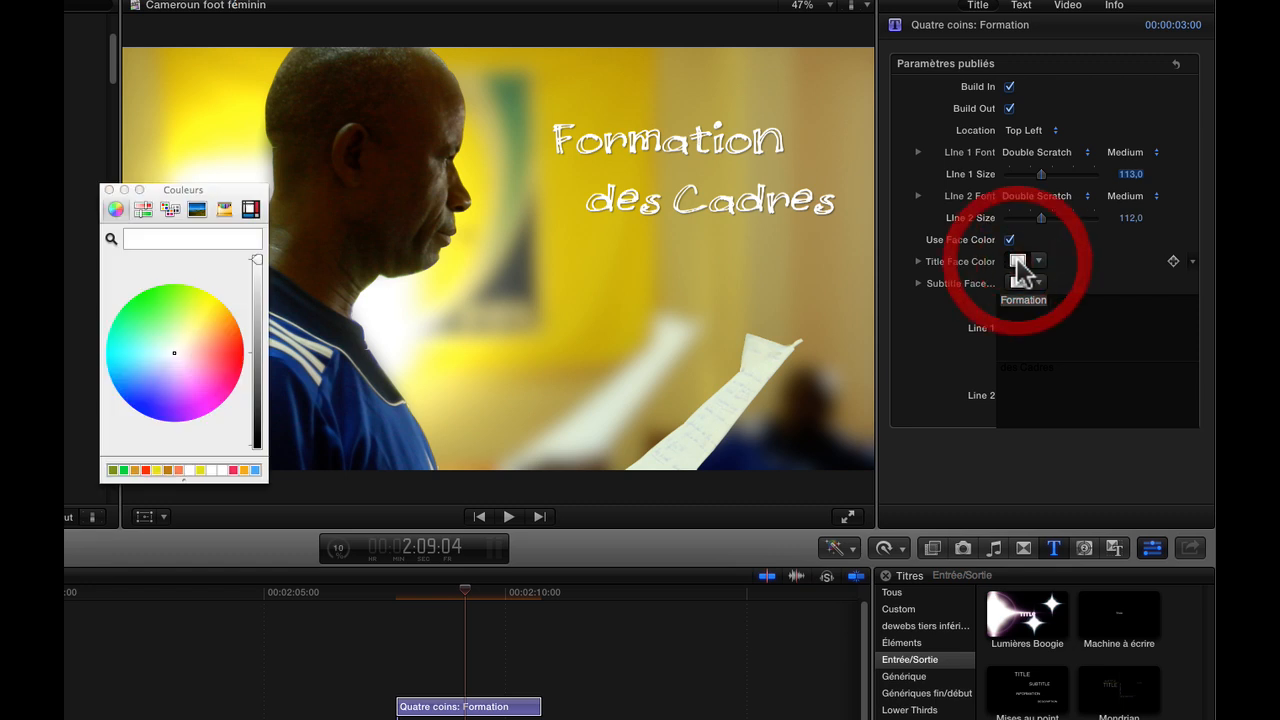
pyautogui.click(109, 239)
pyautogui.click(390, 416)
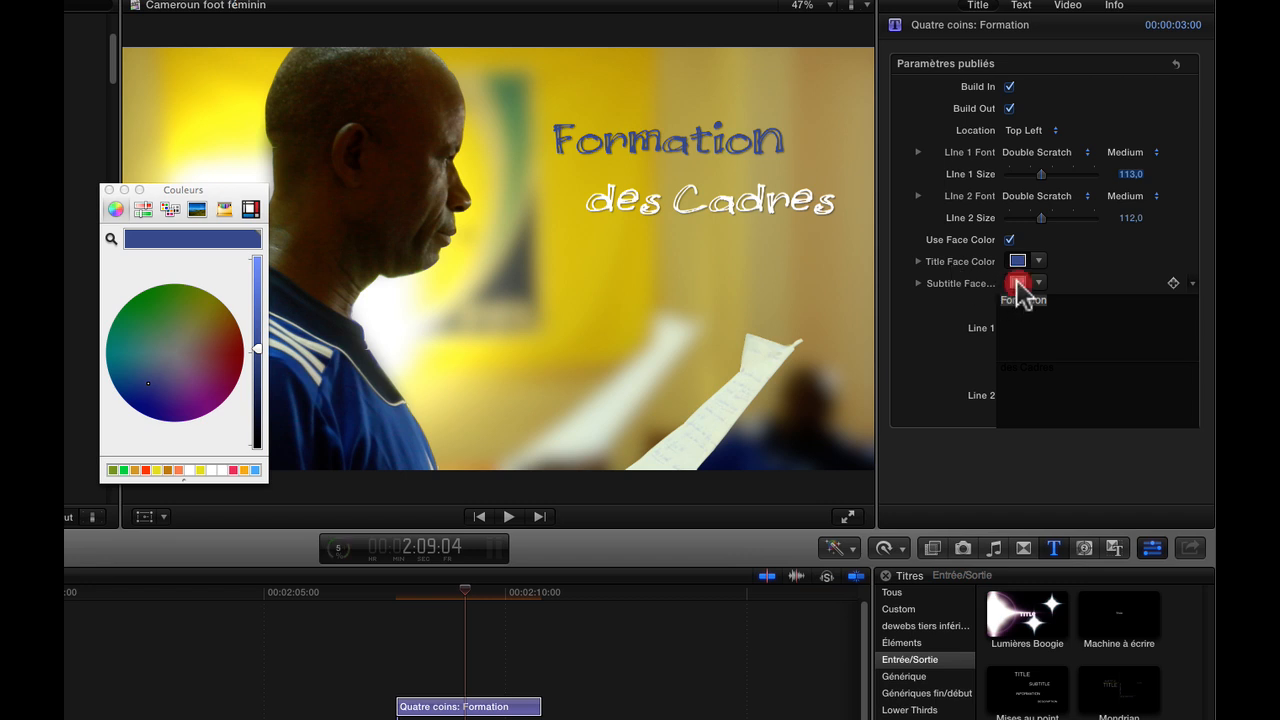
# Set the subtitle face color to a dark navy sampled from the blurred blue jersey in the background and close the color picker
pyautogui.click(1018, 284)
pyautogui.click(110, 240)
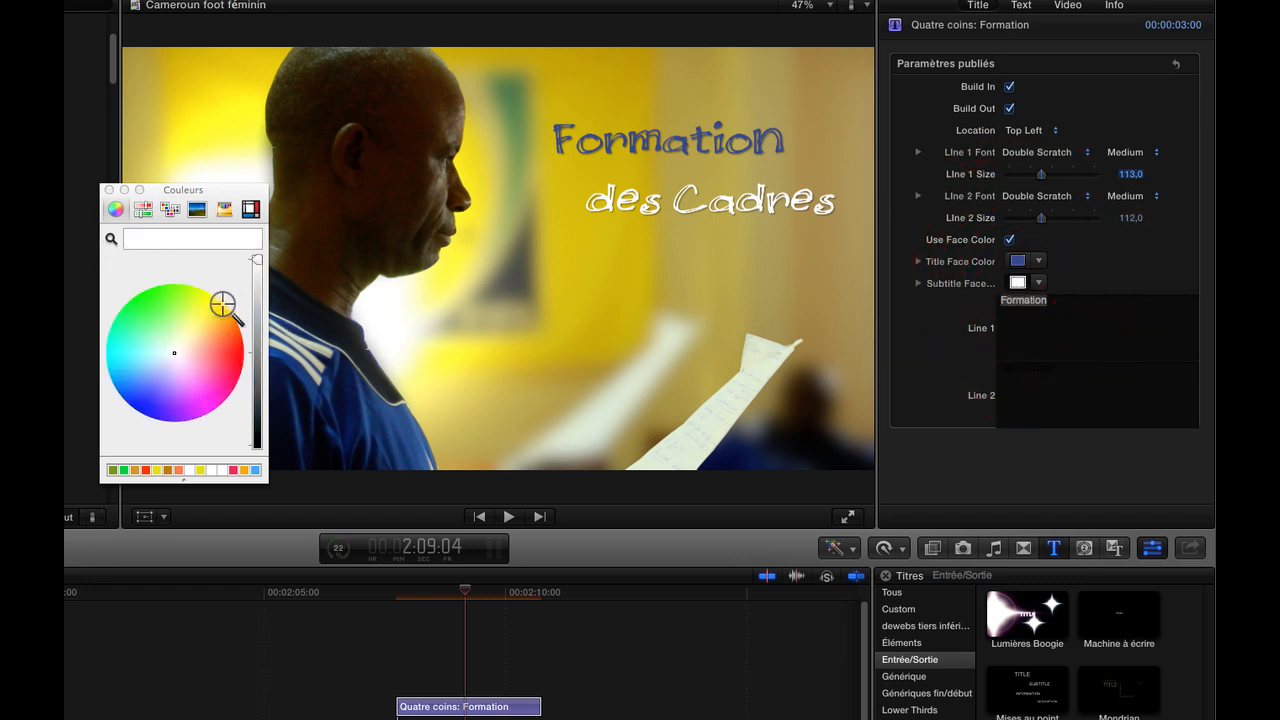
pyautogui.click(734, 457)
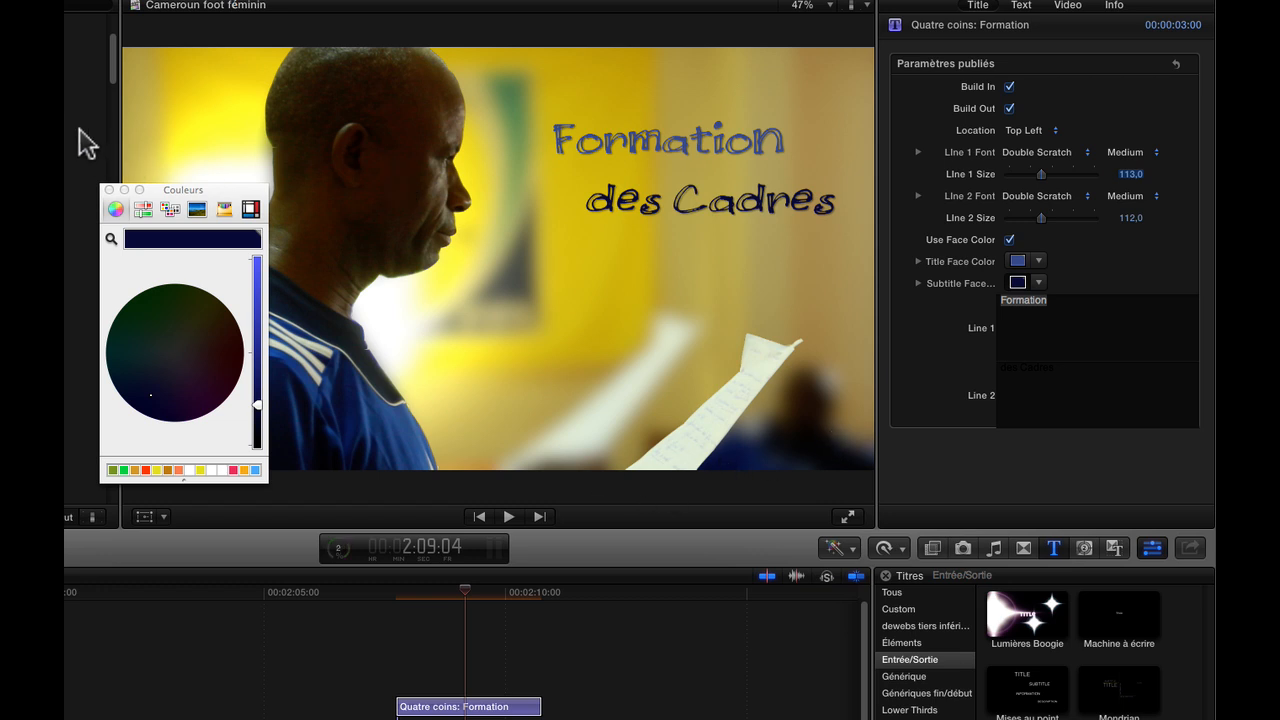
pyautogui.click(110, 189)
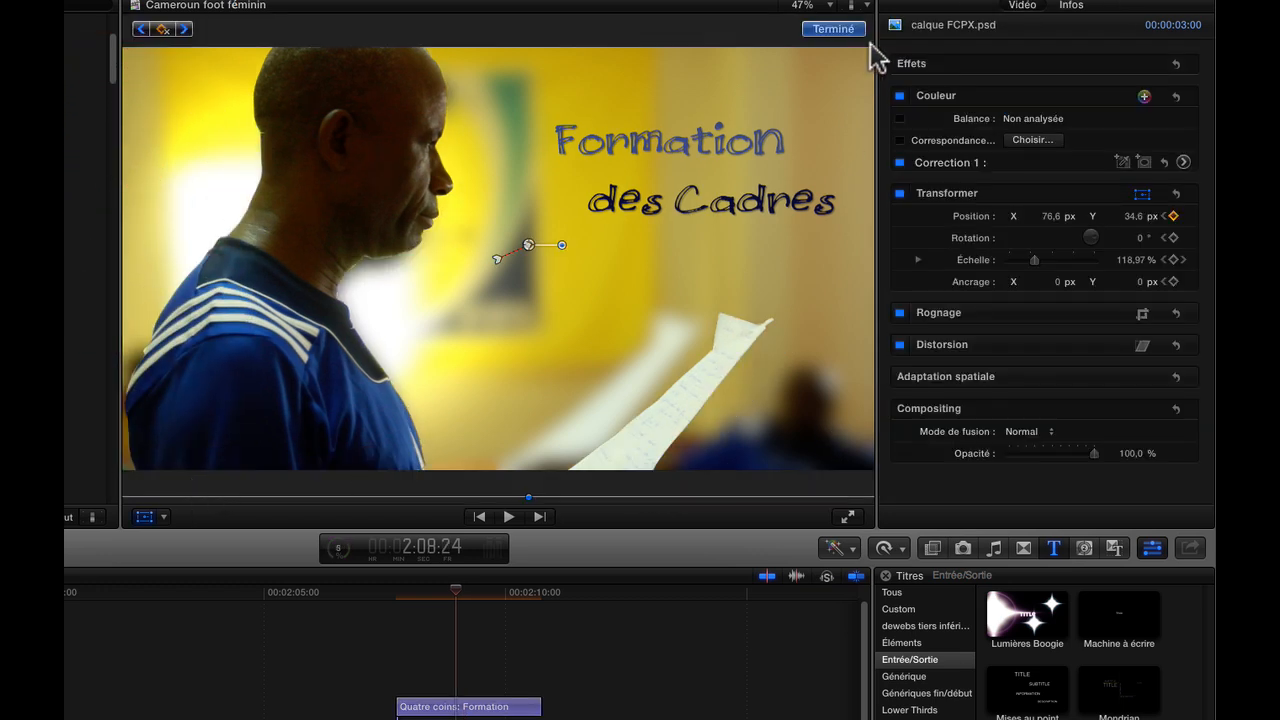
# Finish the transform editing of calque FCPX.psd and play the sequence from before the freeze frame to review the title effect
pyautogui.click(849, 29)
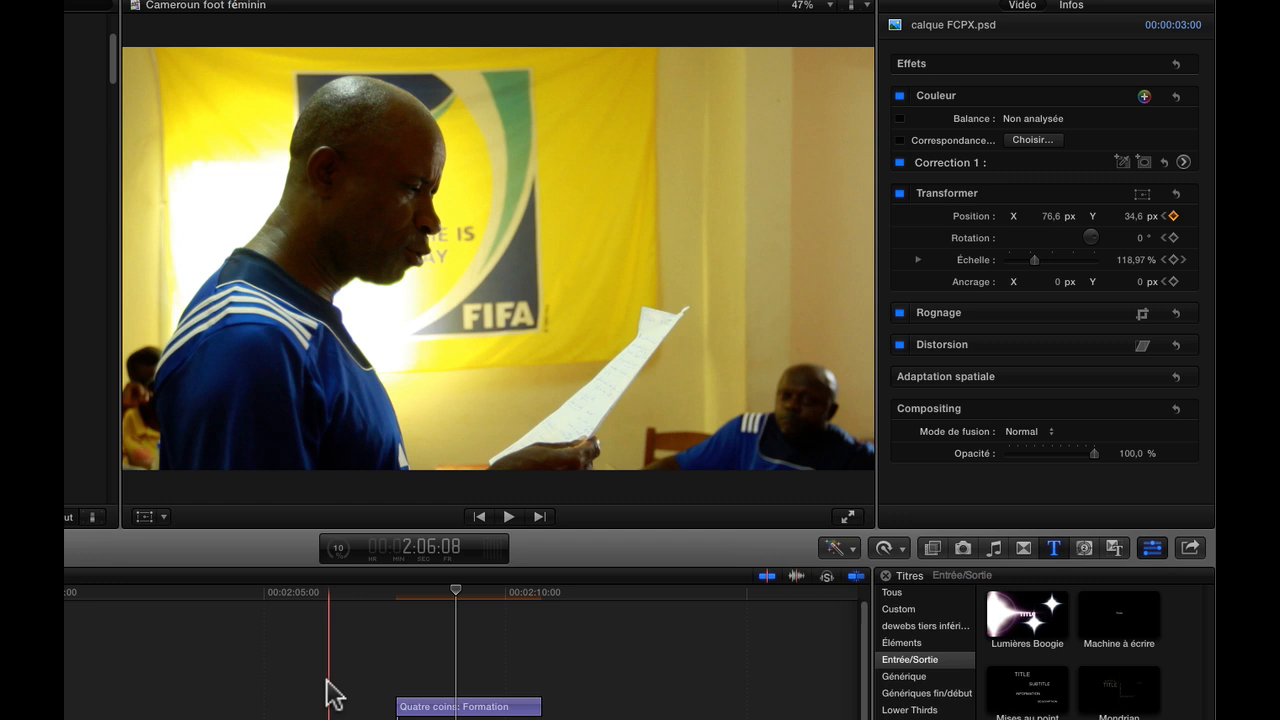
pyautogui.press('space')
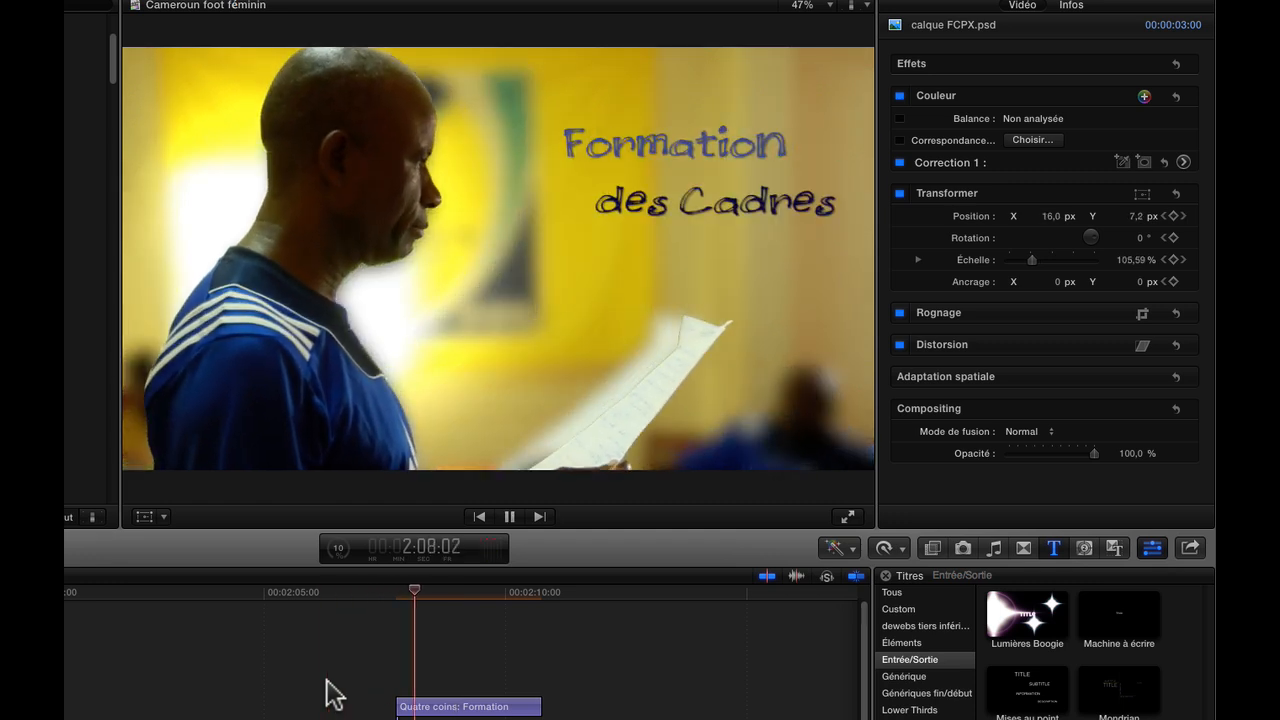
pyautogui.press('space')
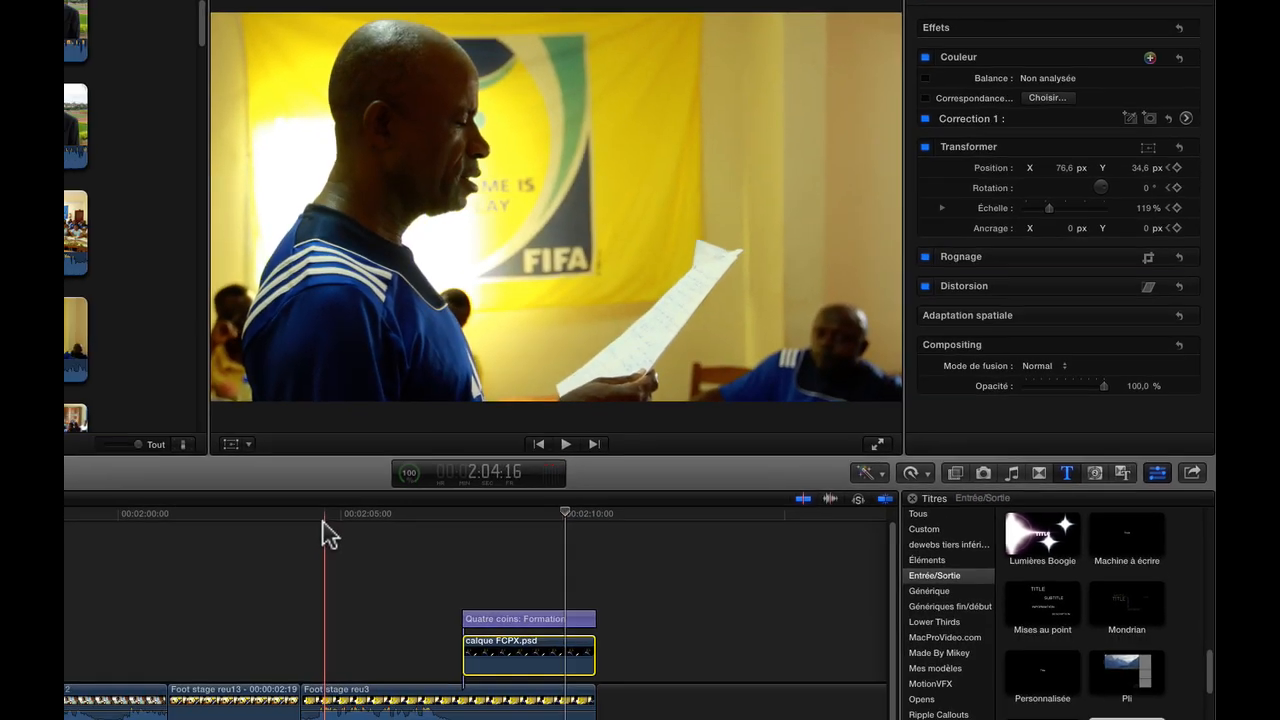
pyautogui.click(244, 597)
pyautogui.press('space')
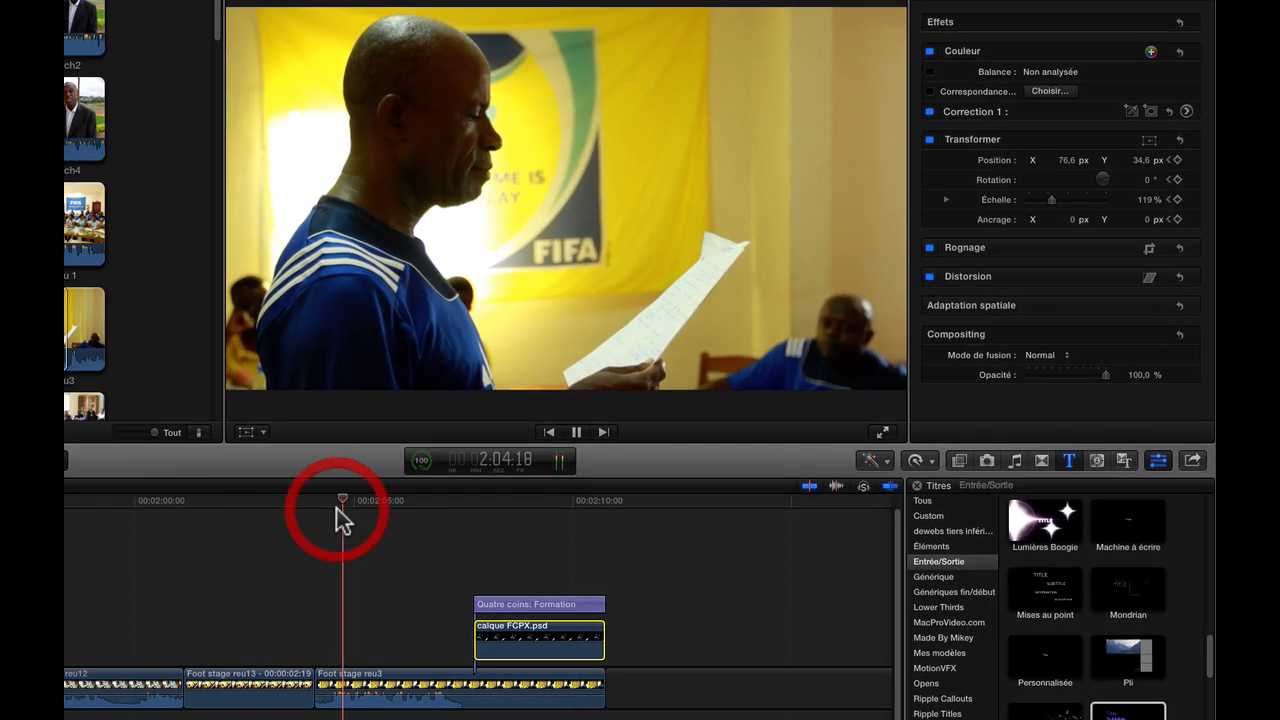